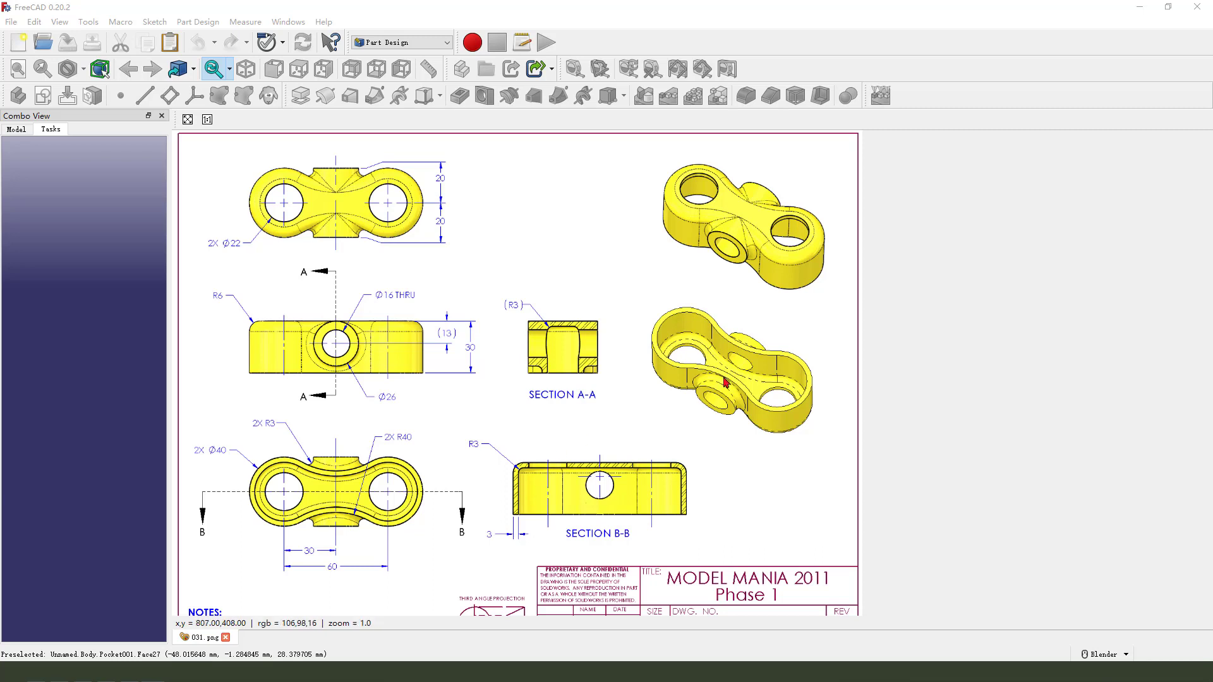
Step: Create a new document and tile it beside the reference drawing
mouse_move(643, 428)
left_mouse_down()
mouse_move(814, 429)
mouse_move(850, 237)
mouse_move(659, 154)
mouse_move(654, 409)
left_mouse_up()
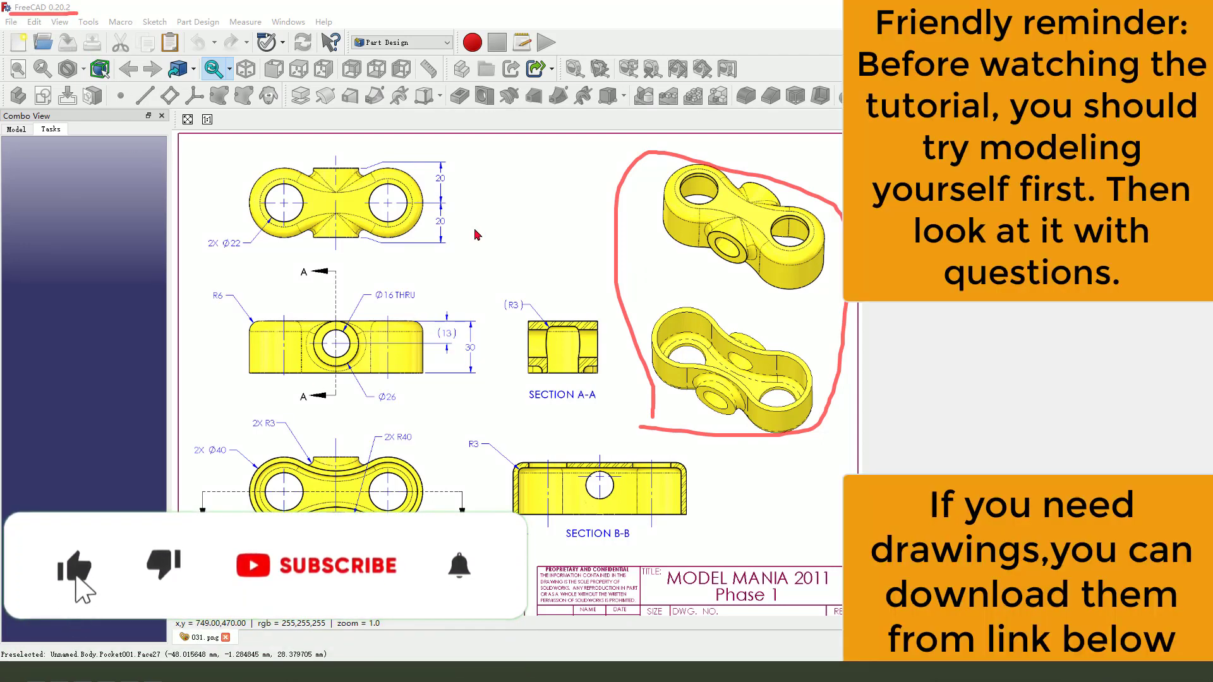
left_click_drag(280, 269, 463, 252)
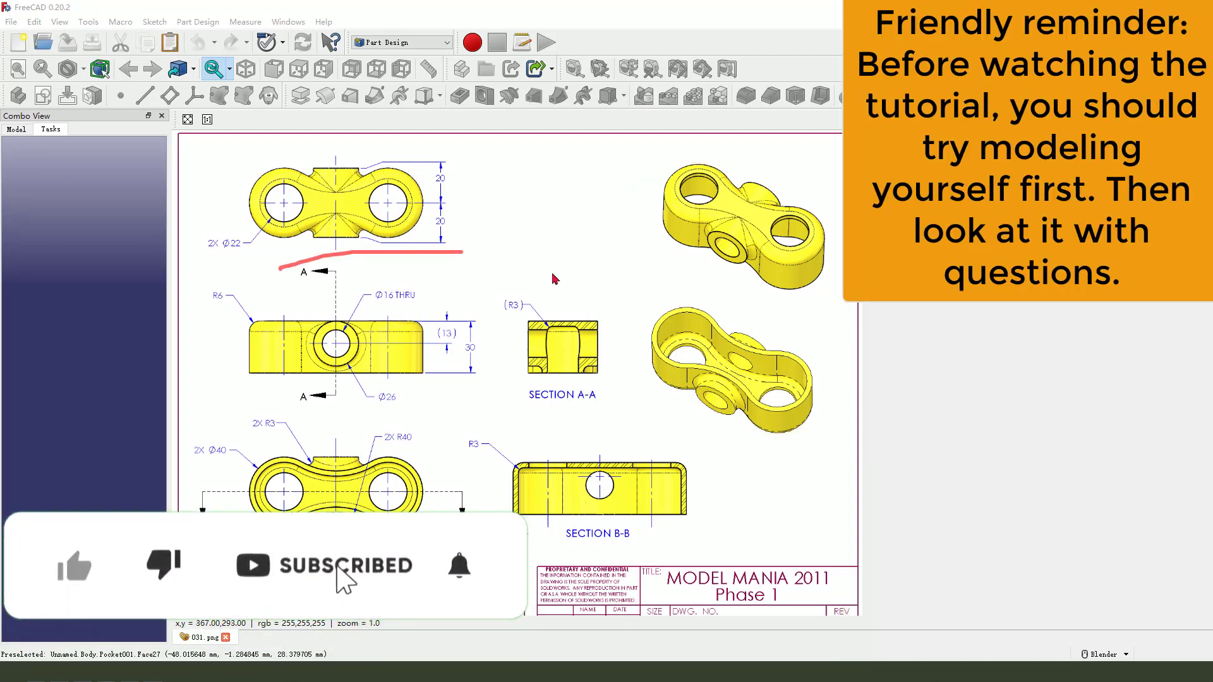
mouse_move(554, 279)
left_mouse_down()
mouse_move(517, 632)
mouse_move(271, 370)
left_mouse_up()
left_click_drag(455, 390, 591, 398)
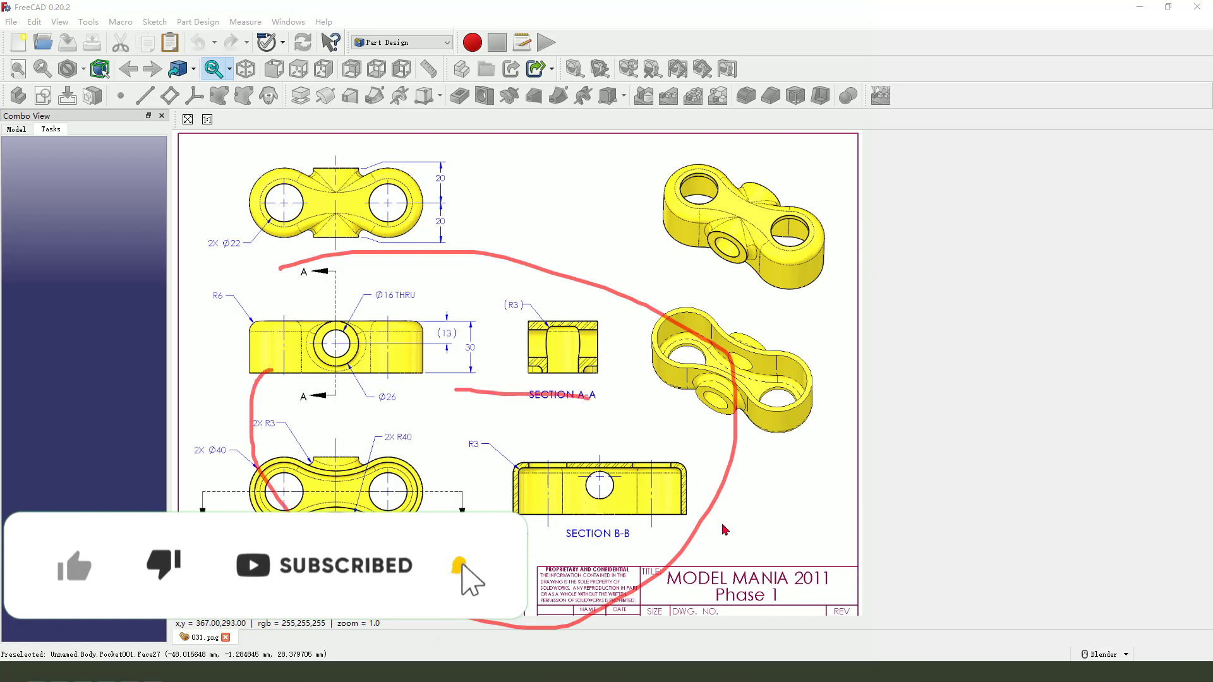
left_click(19, 43)
left_click(289, 22)
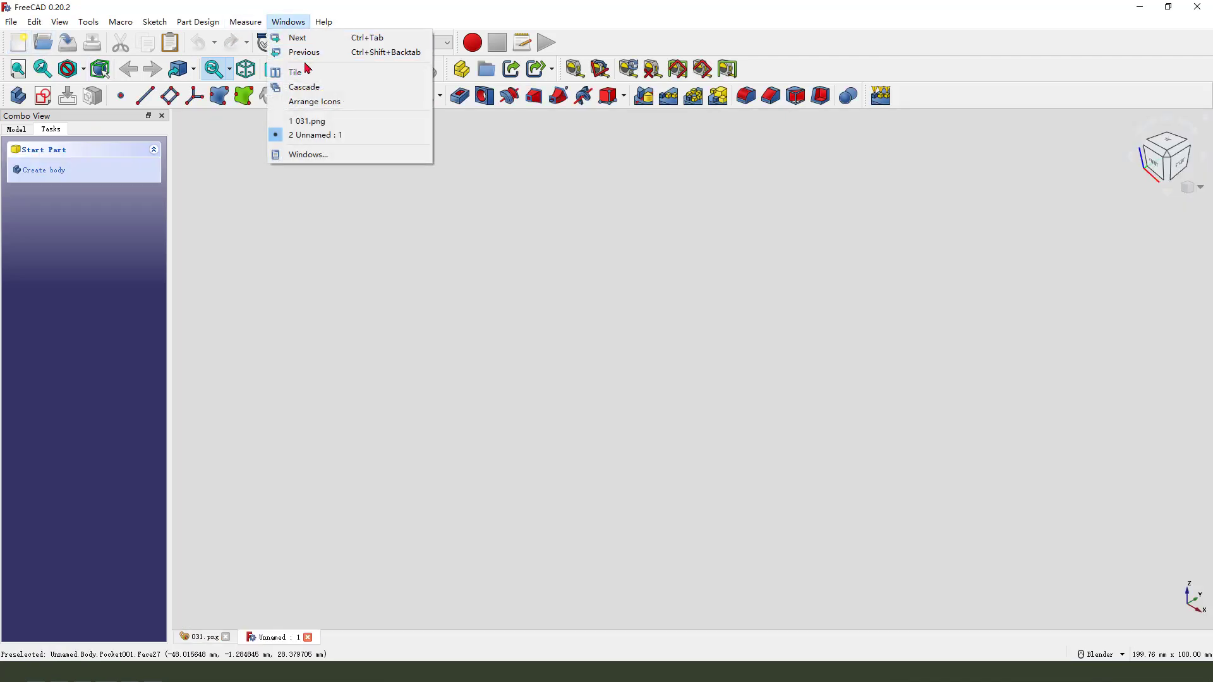
left_click(302, 73)
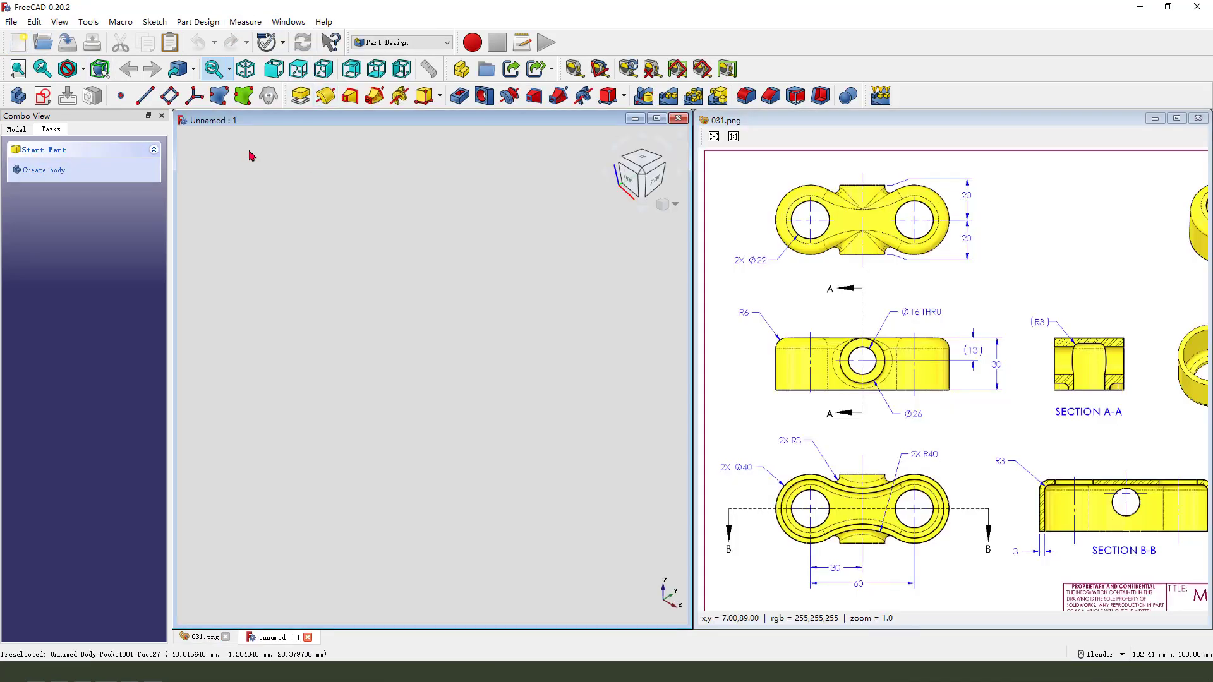
Step: Add a body and start a new sketch, orbiting to separate the base planes
left_click(18, 96)
left_click(43, 95)
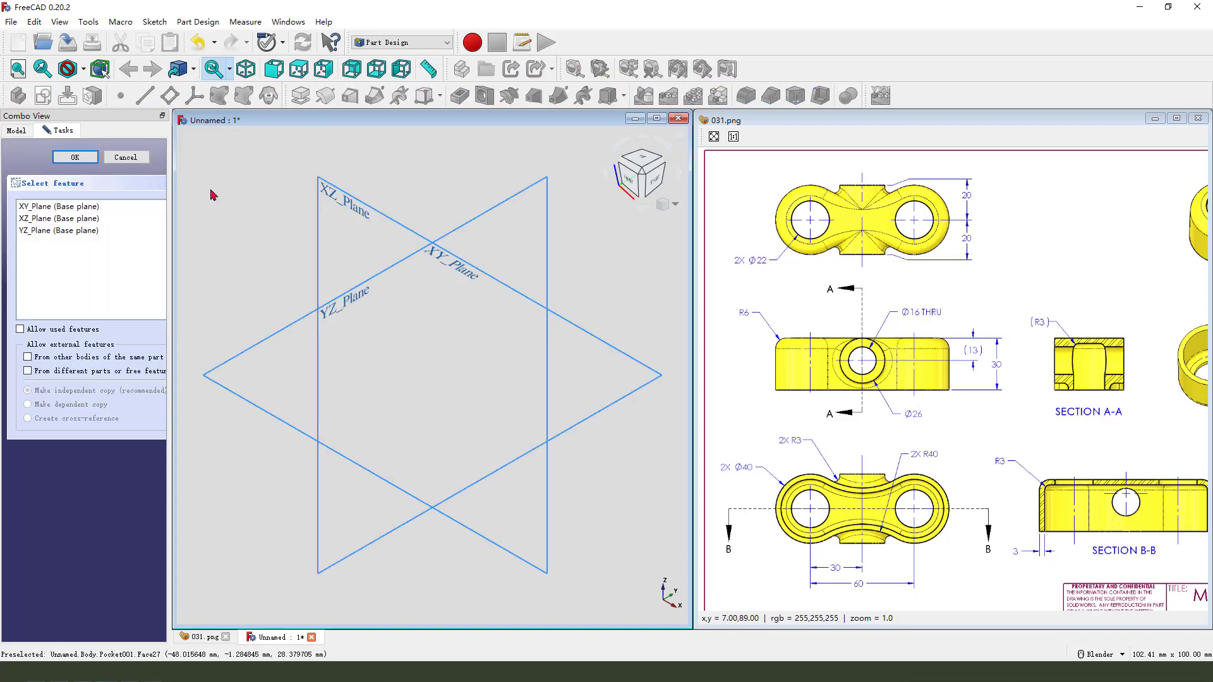
left_click_drag(911, 470, 914, 433)
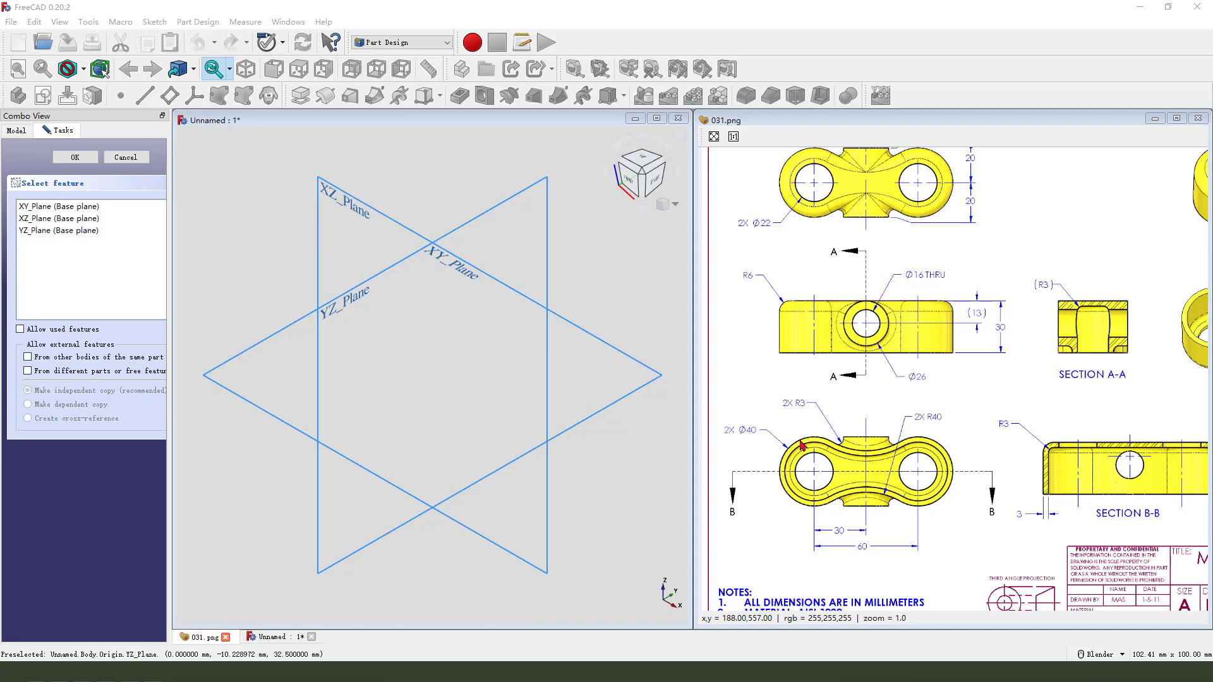
mouse_move(835, 448)
left_mouse_down()
mouse_move(933, 433)
mouse_move(957, 468)
mouse_move(924, 520)
mouse_move(844, 517)
left_mouse_up()
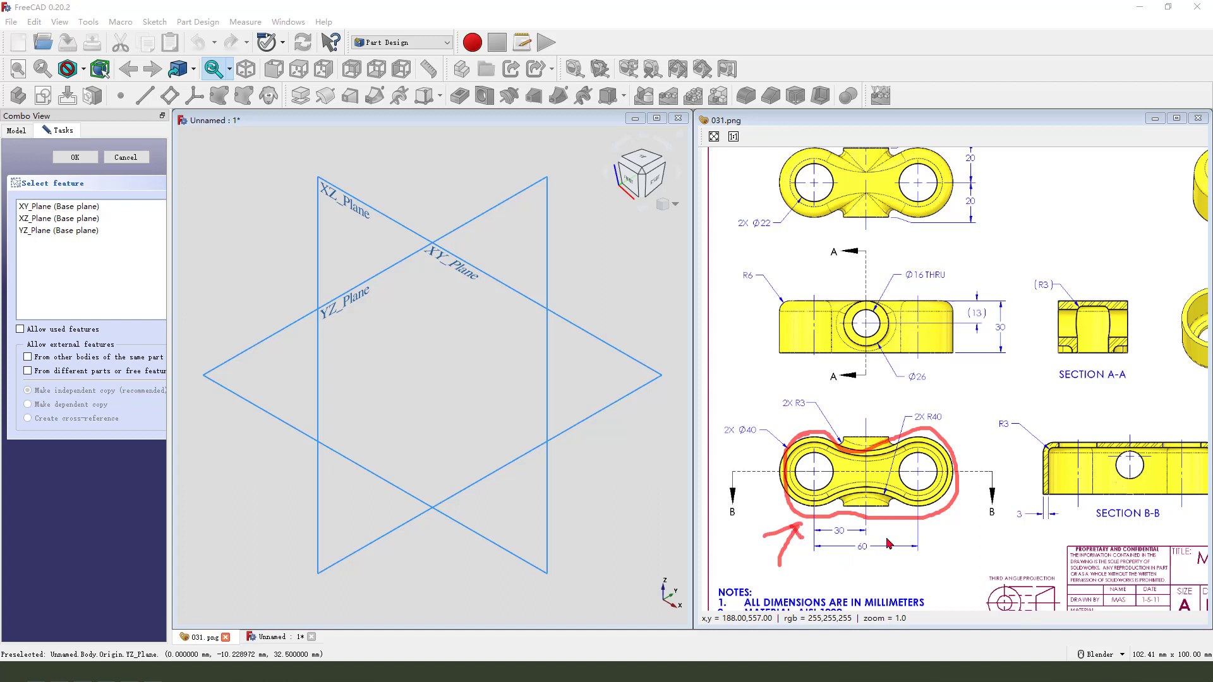
key("Escape")
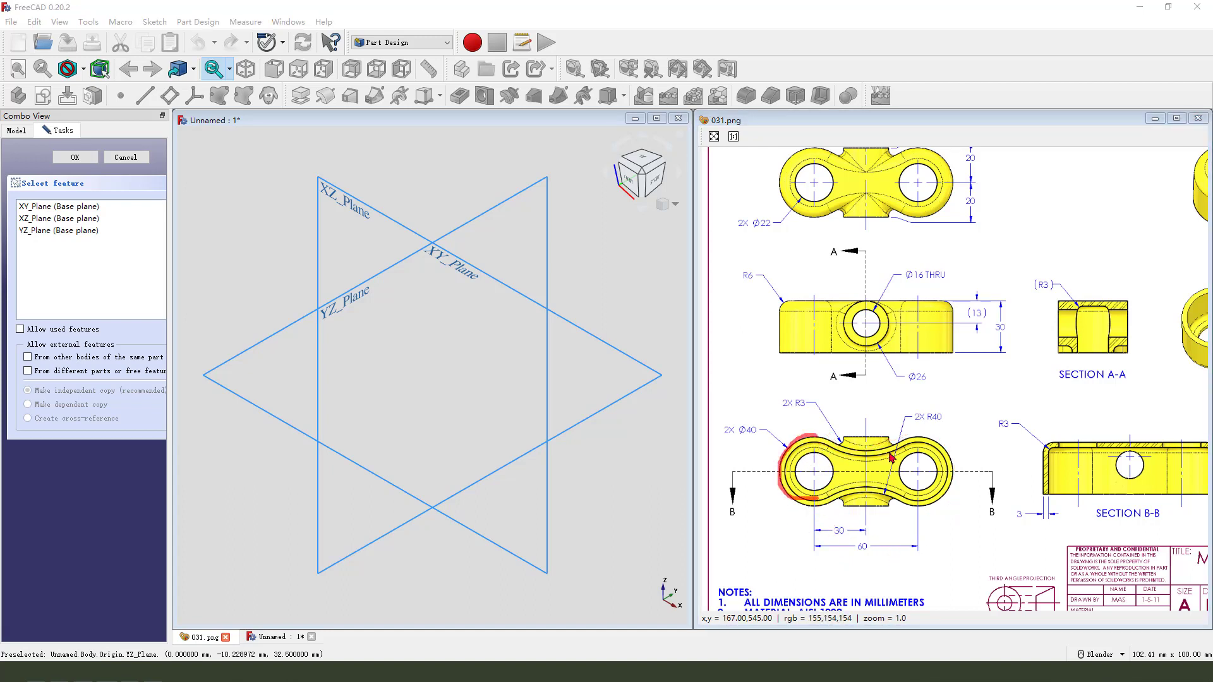
mouse_move(911, 446)
left_mouse_down()
mouse_move(961, 478)
mouse_move(915, 509)
left_mouse_up()
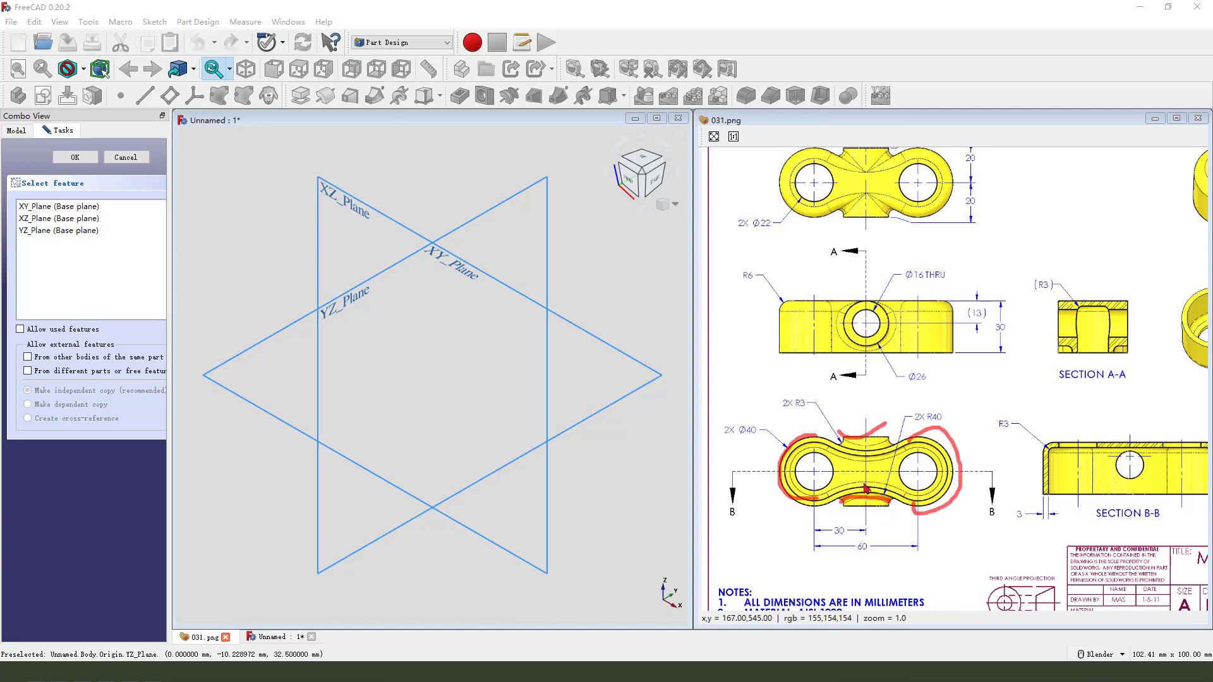
left_click_drag(1006, 317, 1020, 330)
key("Escape")
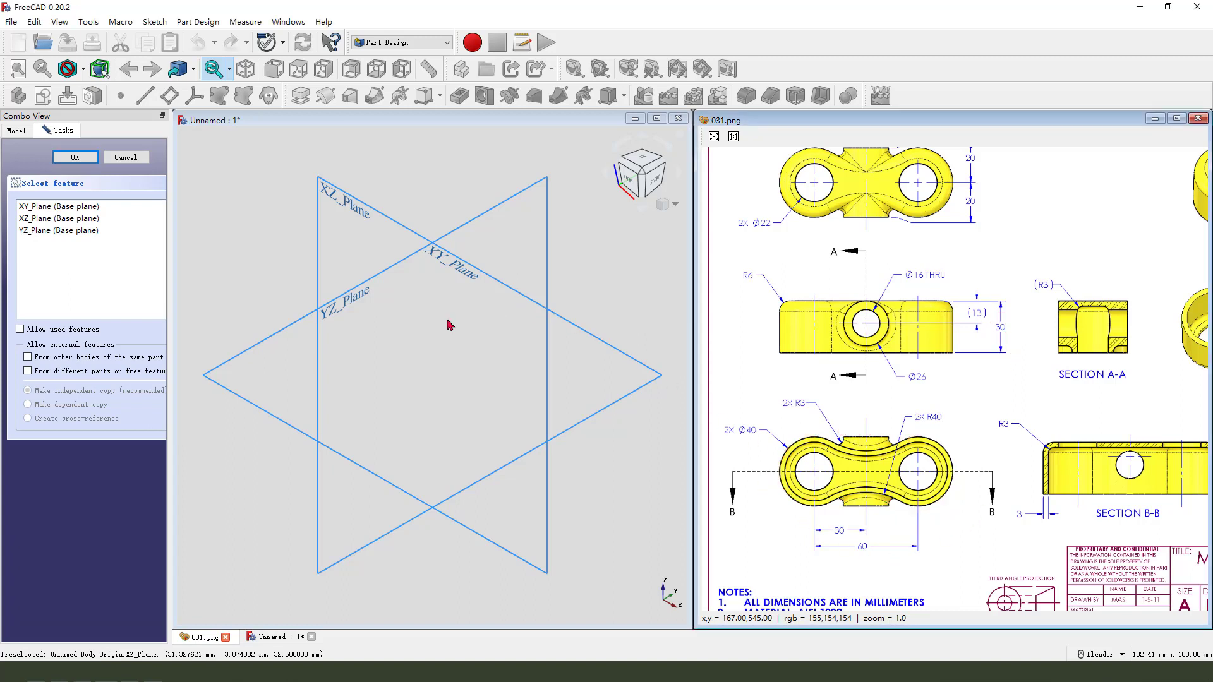
mouse_move(449, 327)
middle_mouse_down()
mouse_move(466, 338)
mouse_move(482, 277)
middle_mouse_up()
left_click_drag(447, 209, 465, 235)
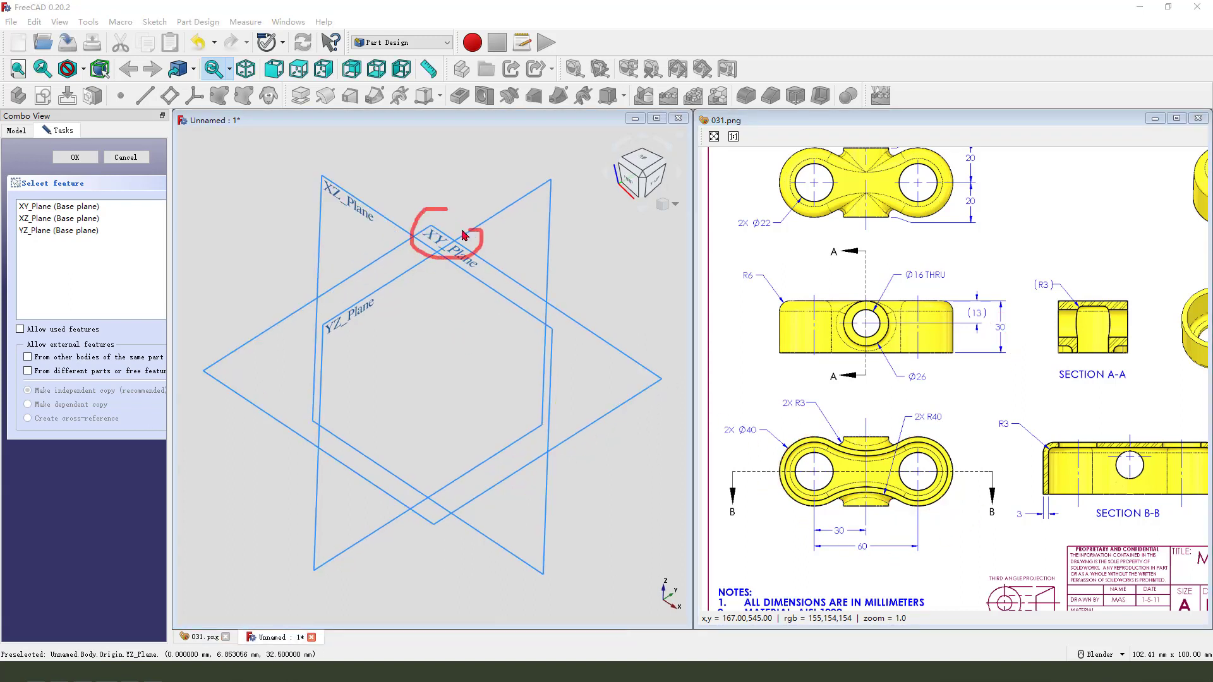
key("Escape")
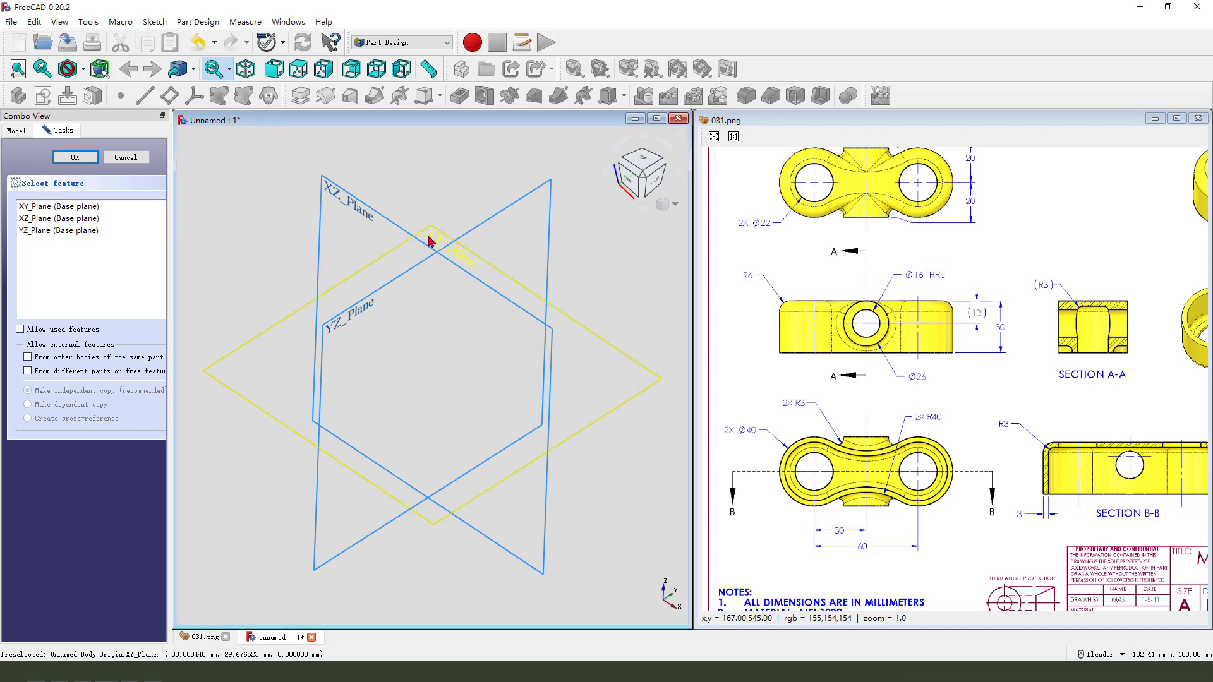
Step: On the XY plane, draw left and right center-point end arcs on the horizontal axis
left_click(429, 241)
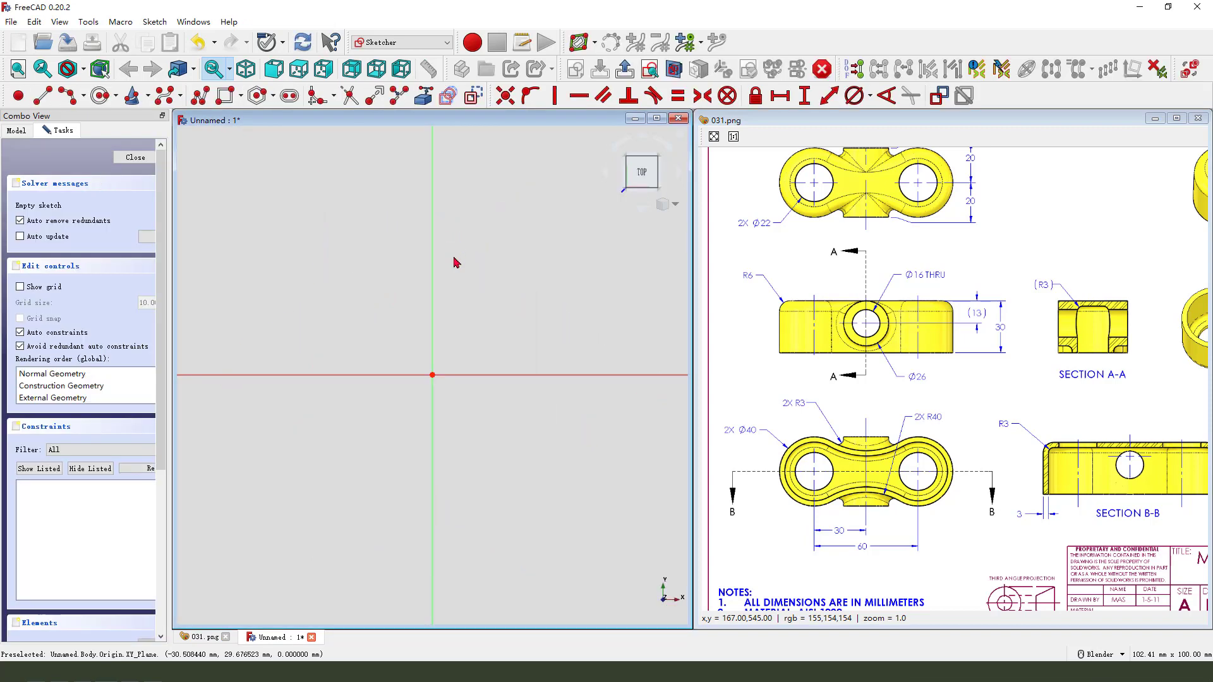
left_click(83, 96)
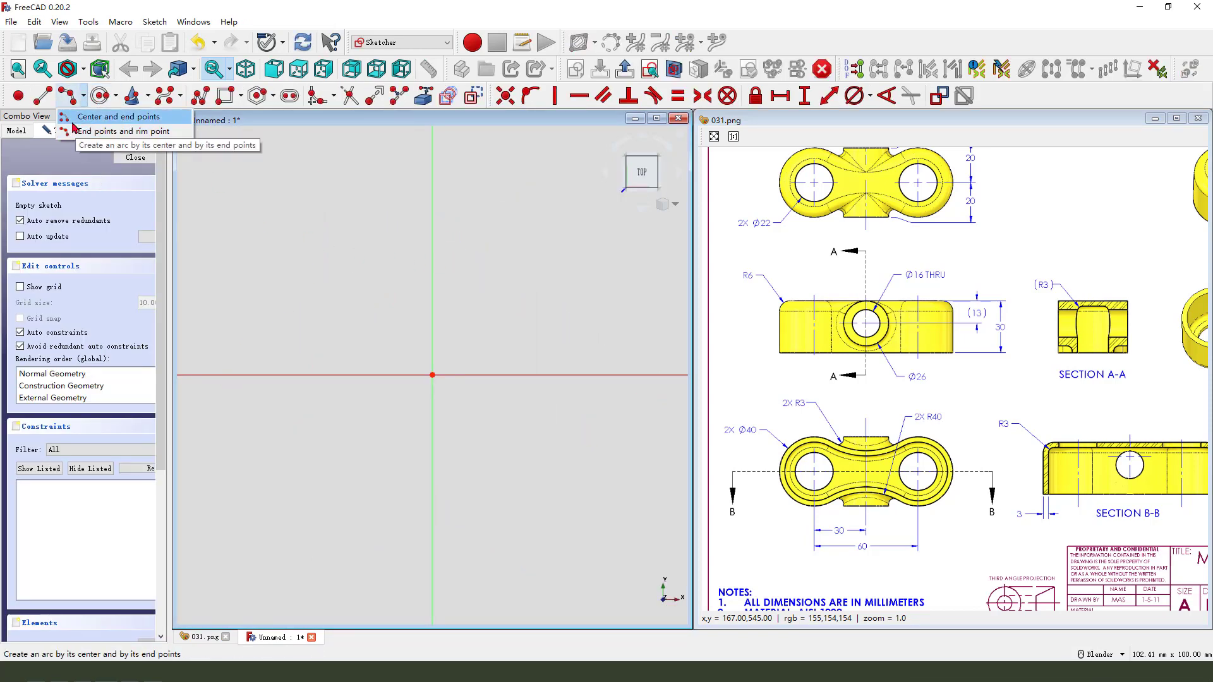
left_click(74, 125)
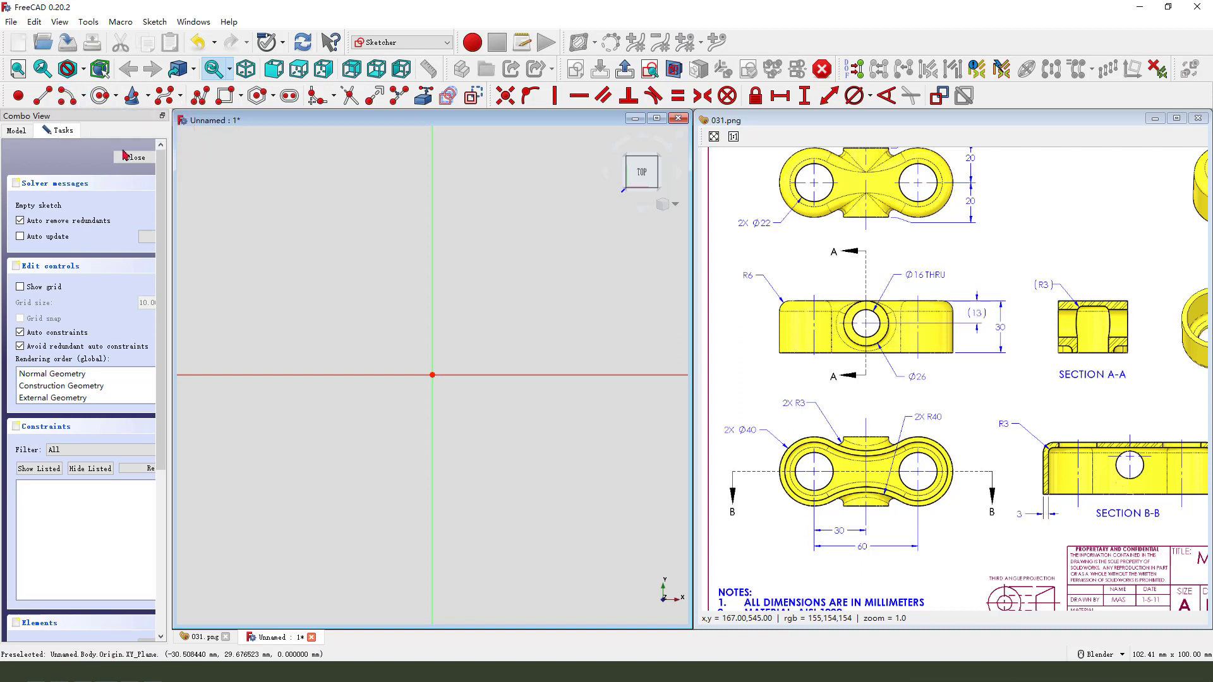
left_click(341, 376)
left_click(364, 321)
left_click(356, 480)
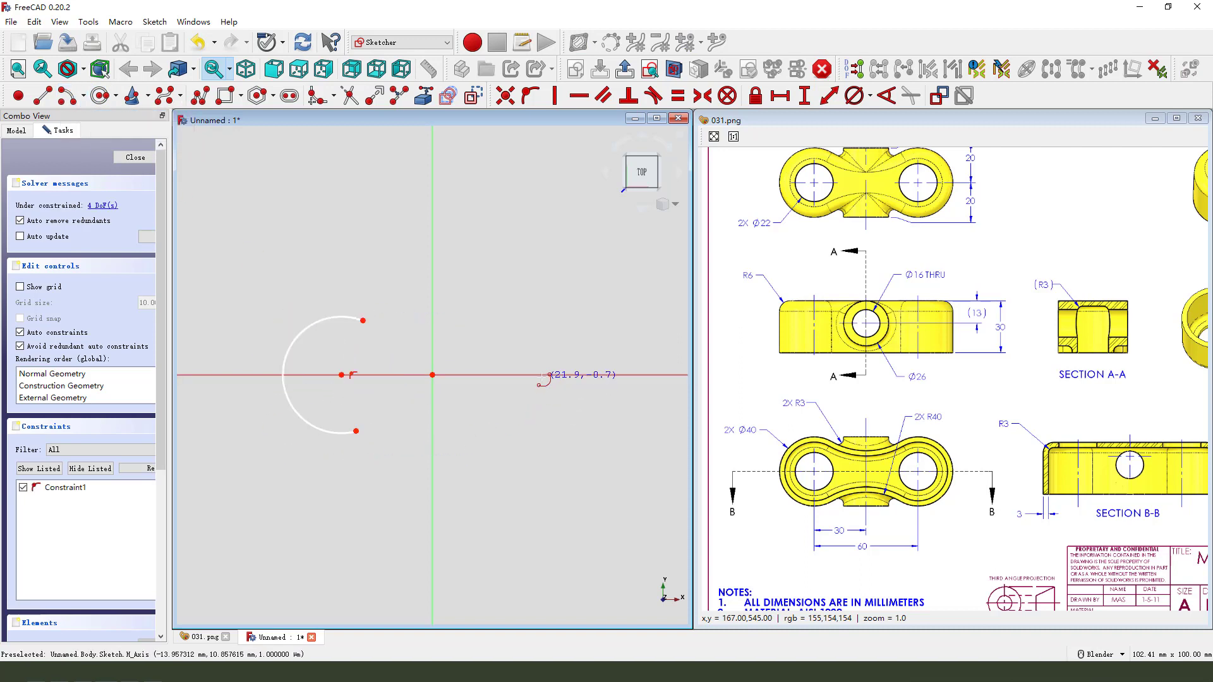
left_click(541, 376)
left_click(524, 316)
left_click(549, 435)
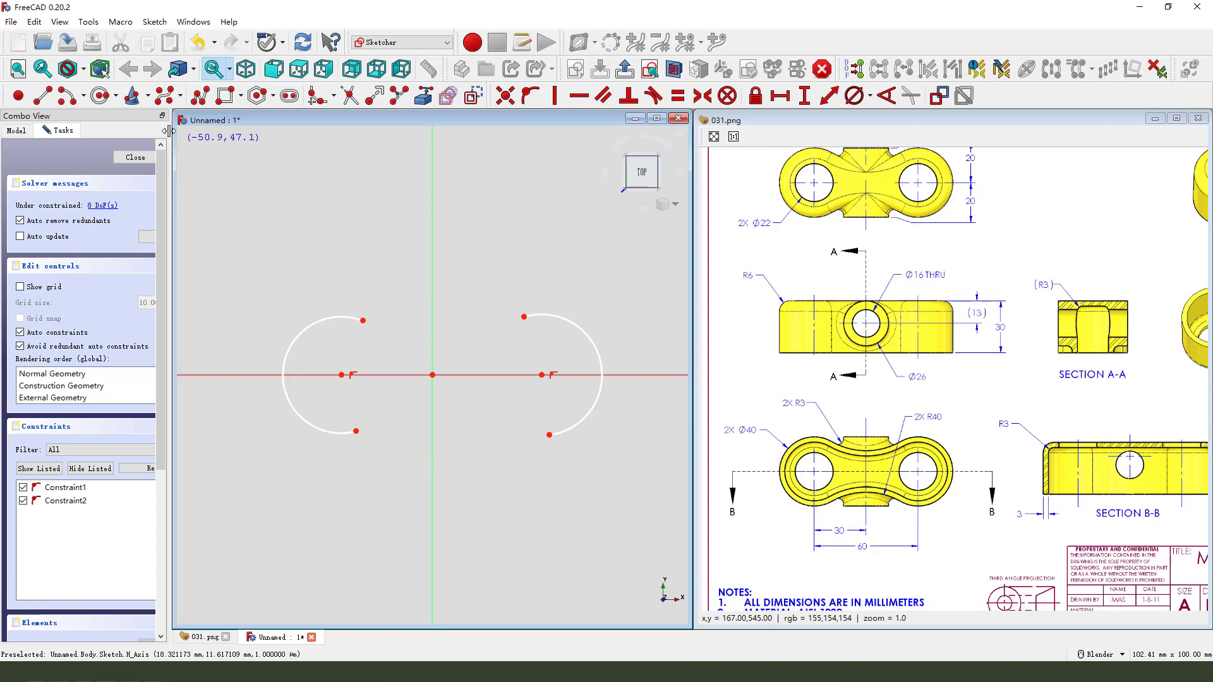
Step: Join the end arcs with a downward-dipping top arc and an upward-bulging bottom arc
left_click(83, 96)
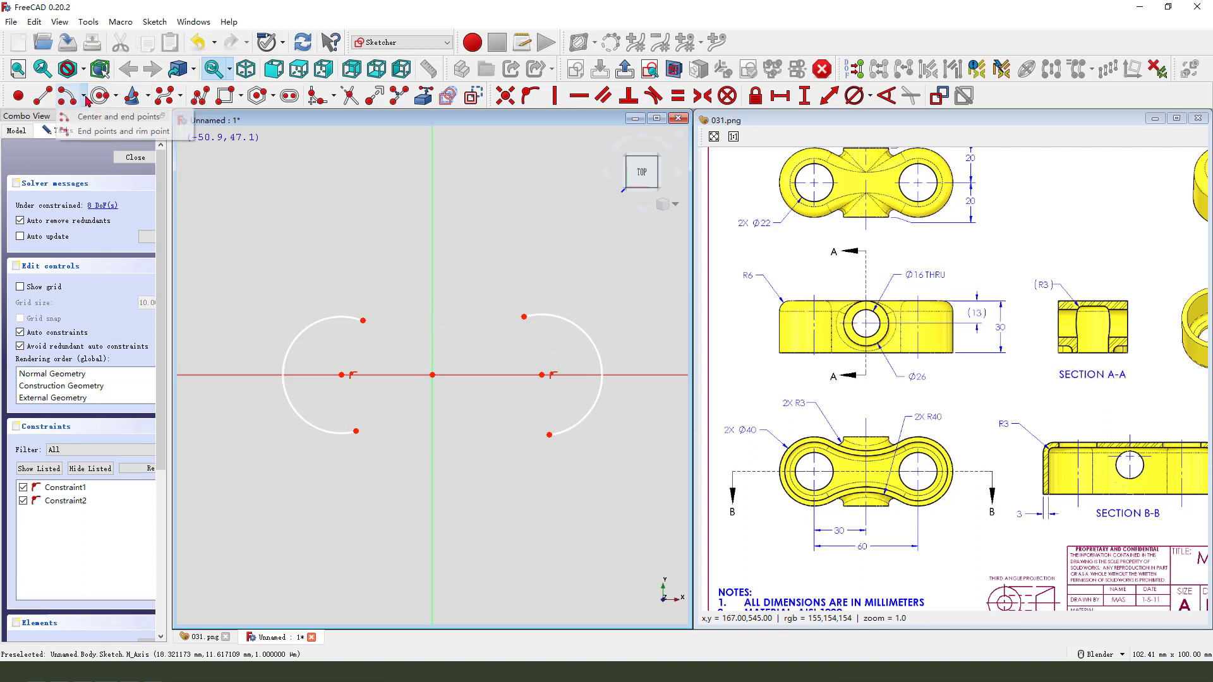
left_click(98, 134)
left_click(374, 308)
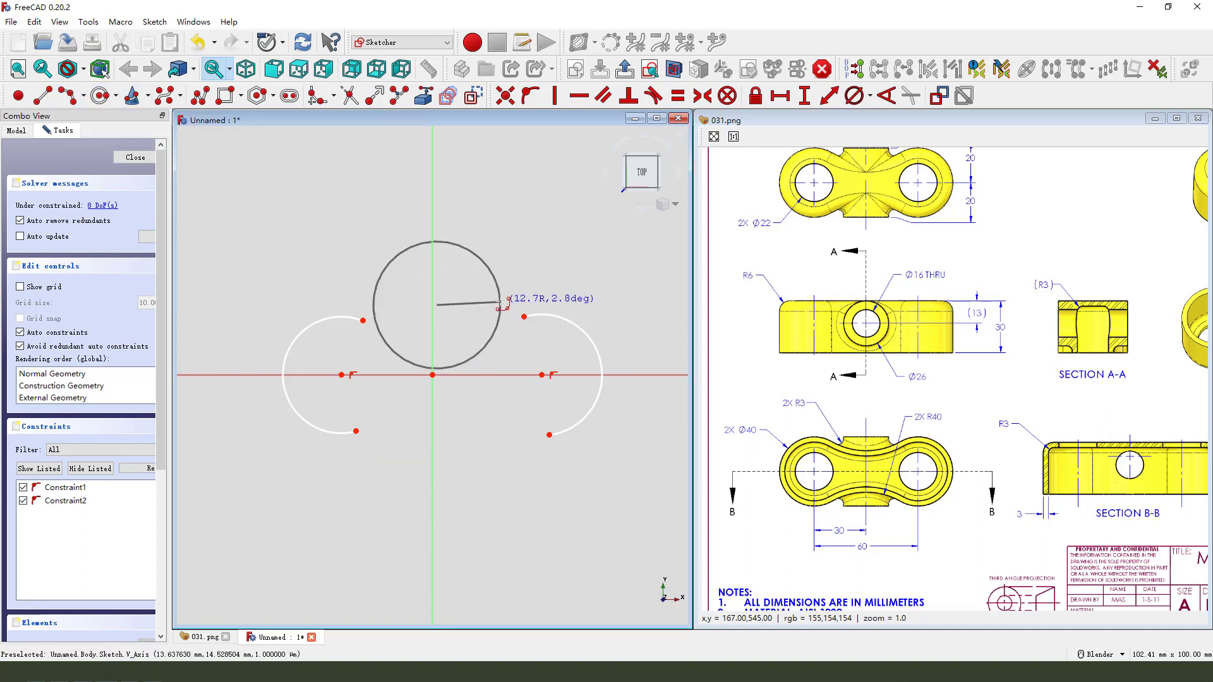
left_click(513, 298)
left_click(436, 330)
left_click(375, 445)
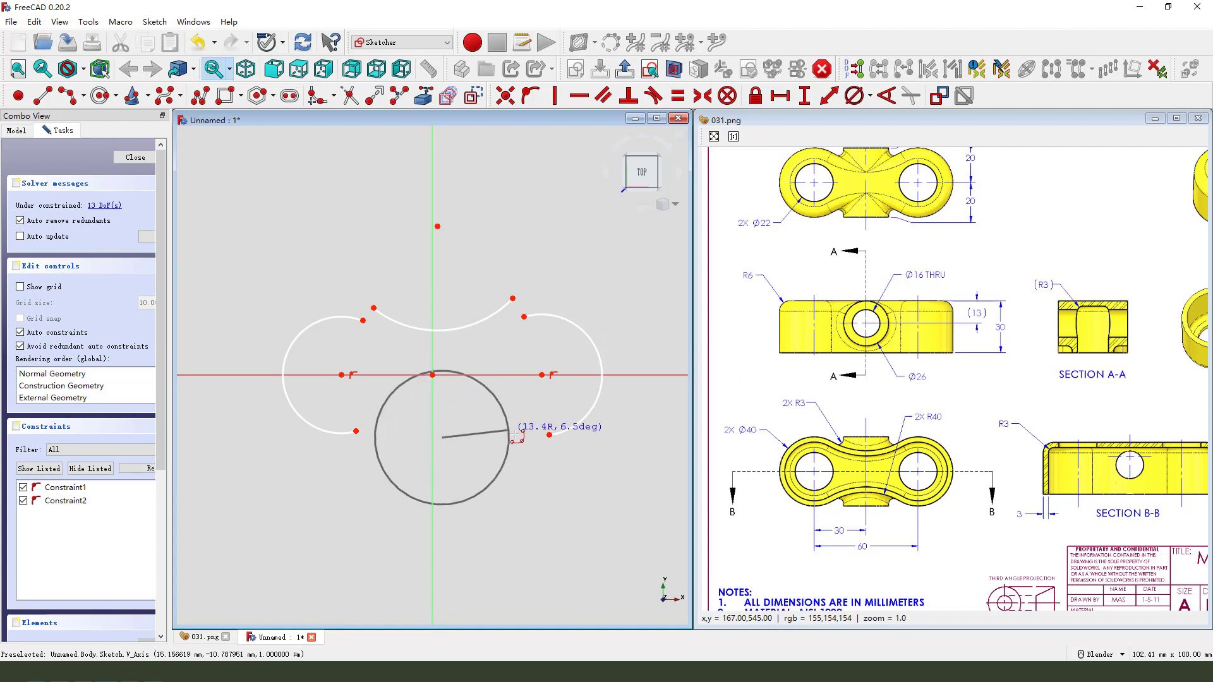
left_click(529, 440)
left_click(492, 417)
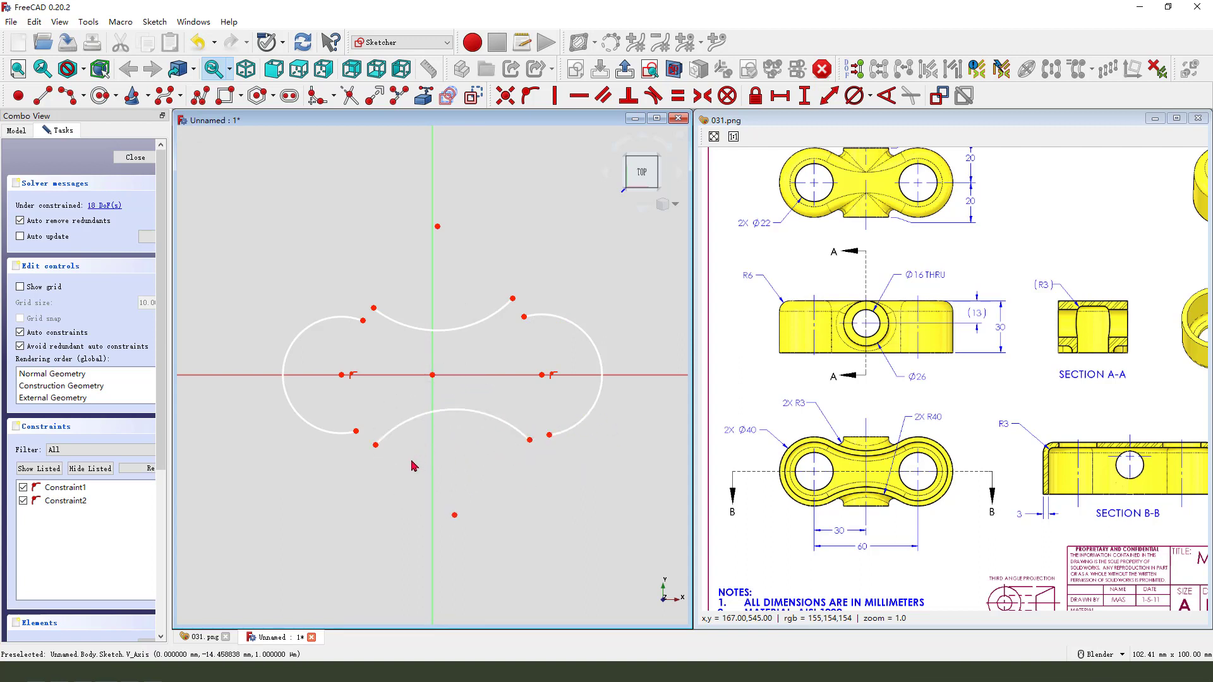
scroll(500, 455, "up", 1)
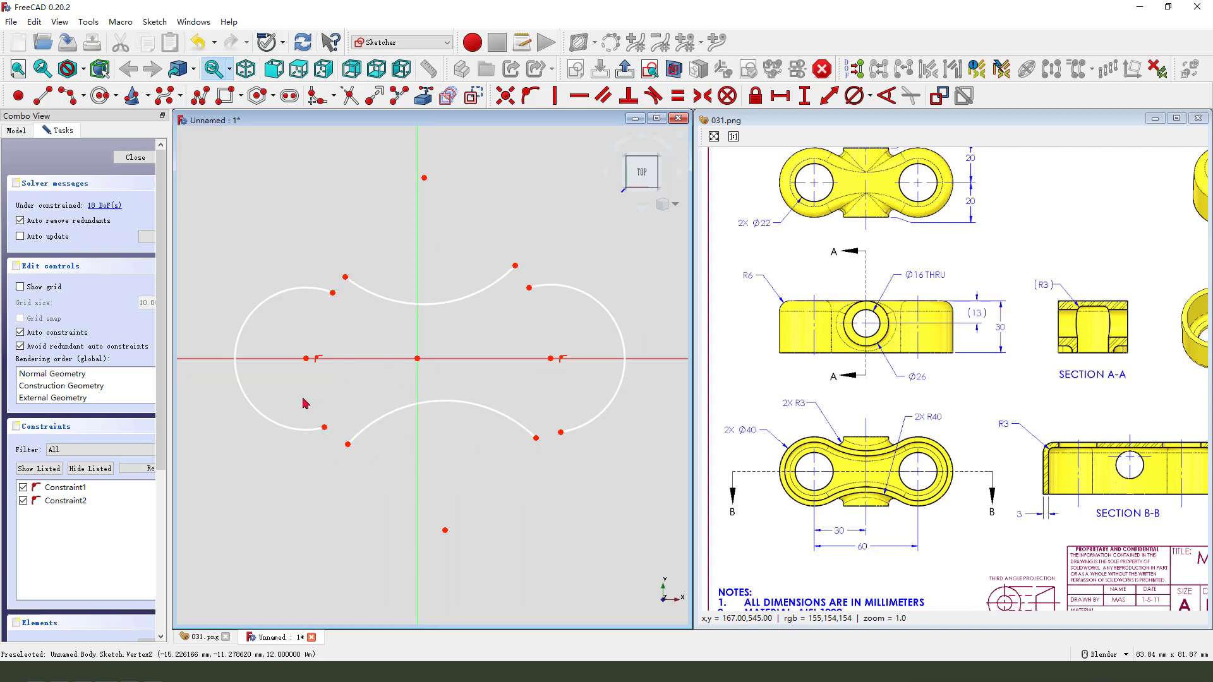
Step: Make the arc endpoints coincident at all four junctions of the outline
left_click_drag(302, 398, 372, 474)
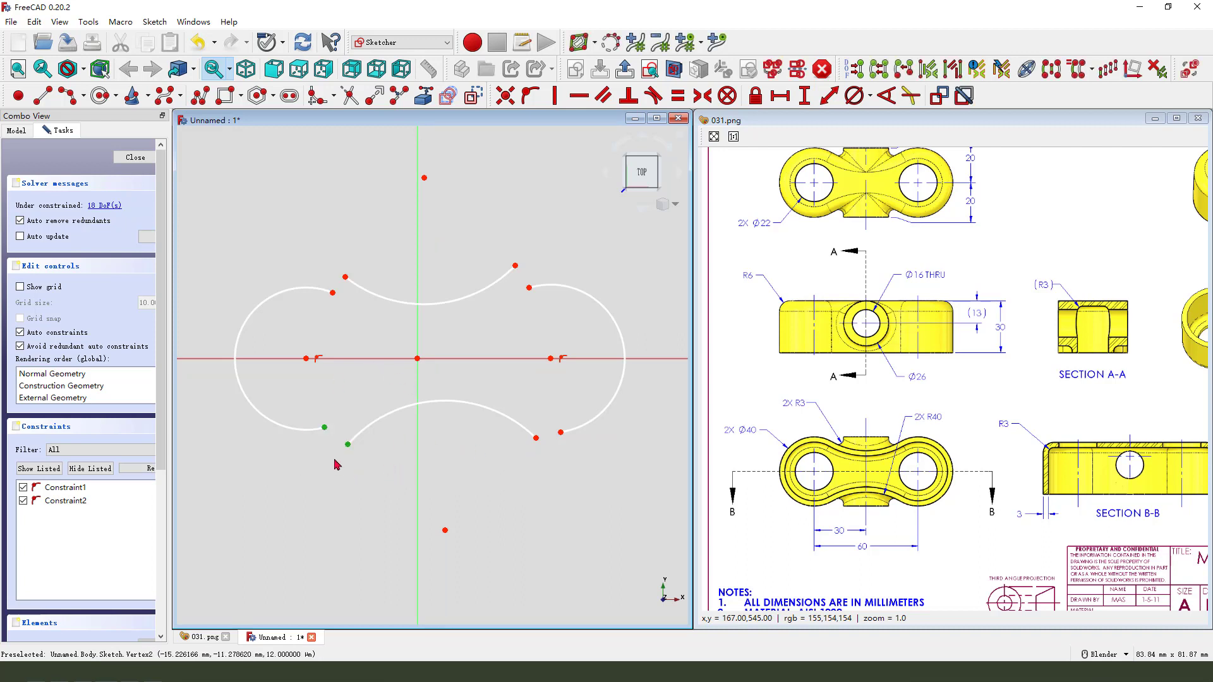
left_click(505, 95)
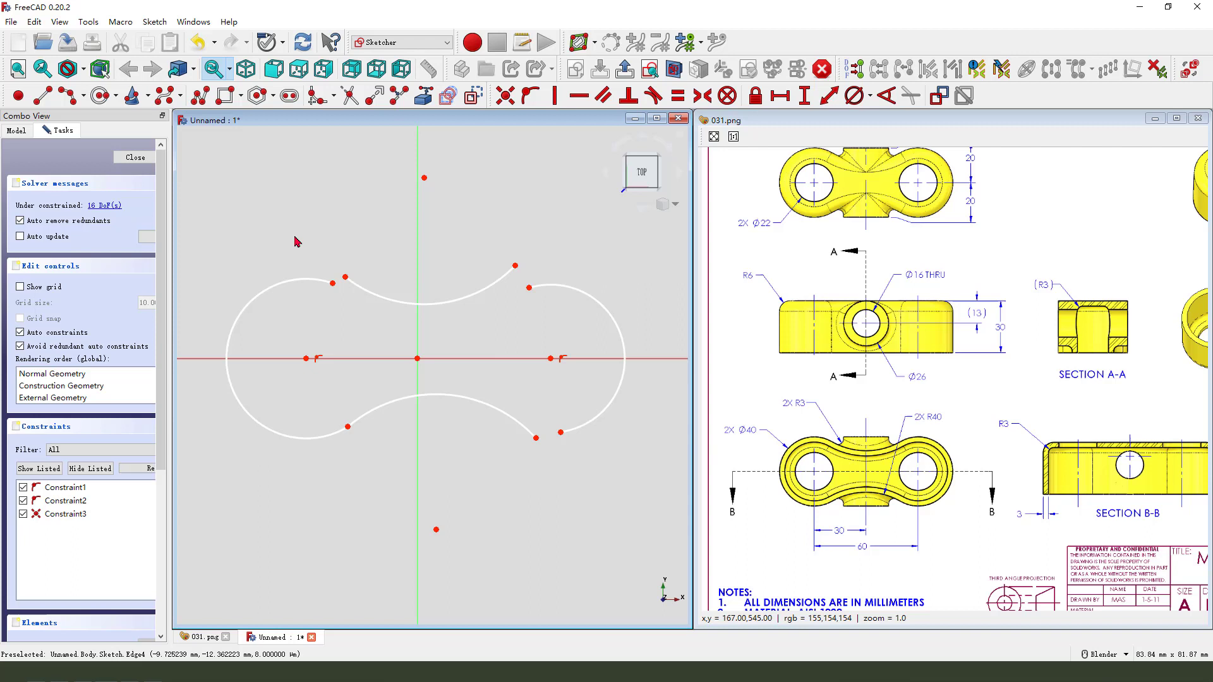
left_click_drag(295, 237, 361, 299)
left_click(505, 95)
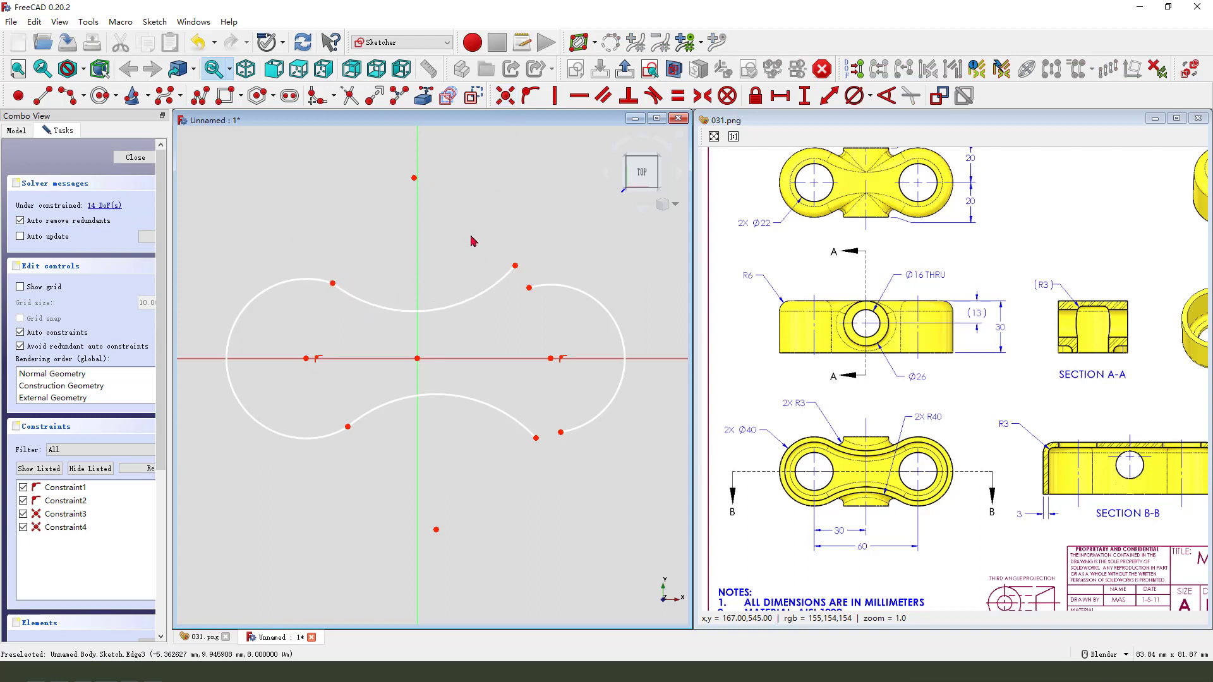
left_click_drag(471, 235, 546, 299)
left_click(505, 95)
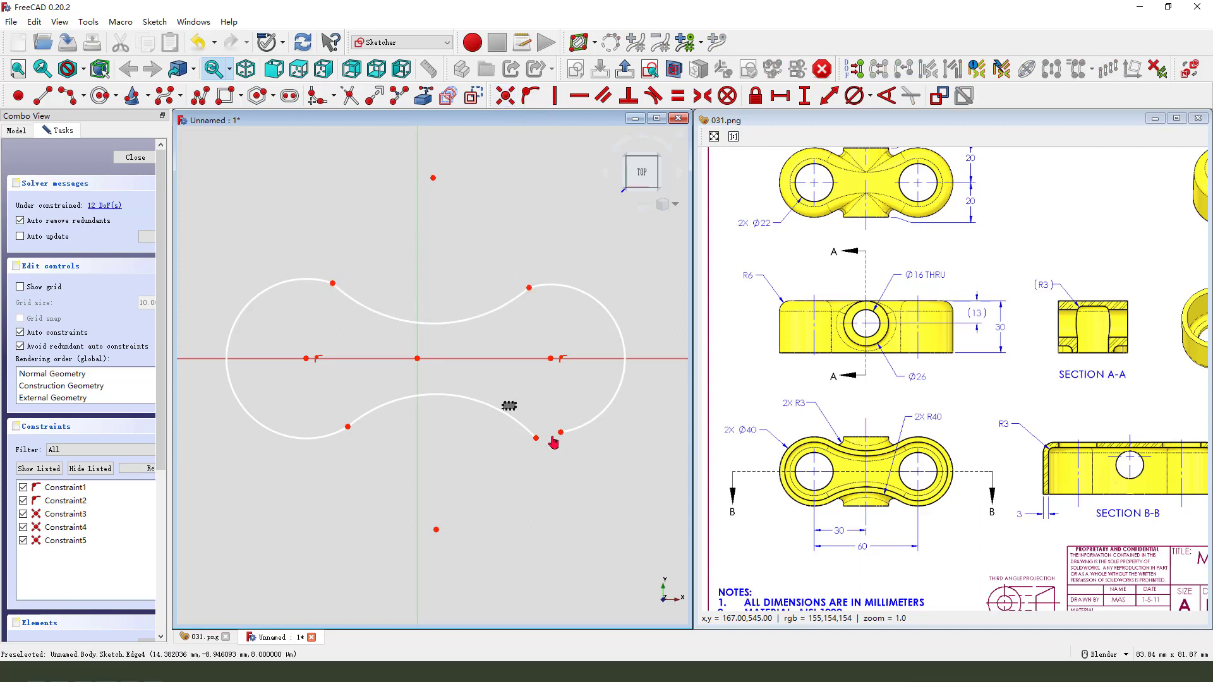
left_click_drag(503, 402, 588, 474)
left_click(505, 95)
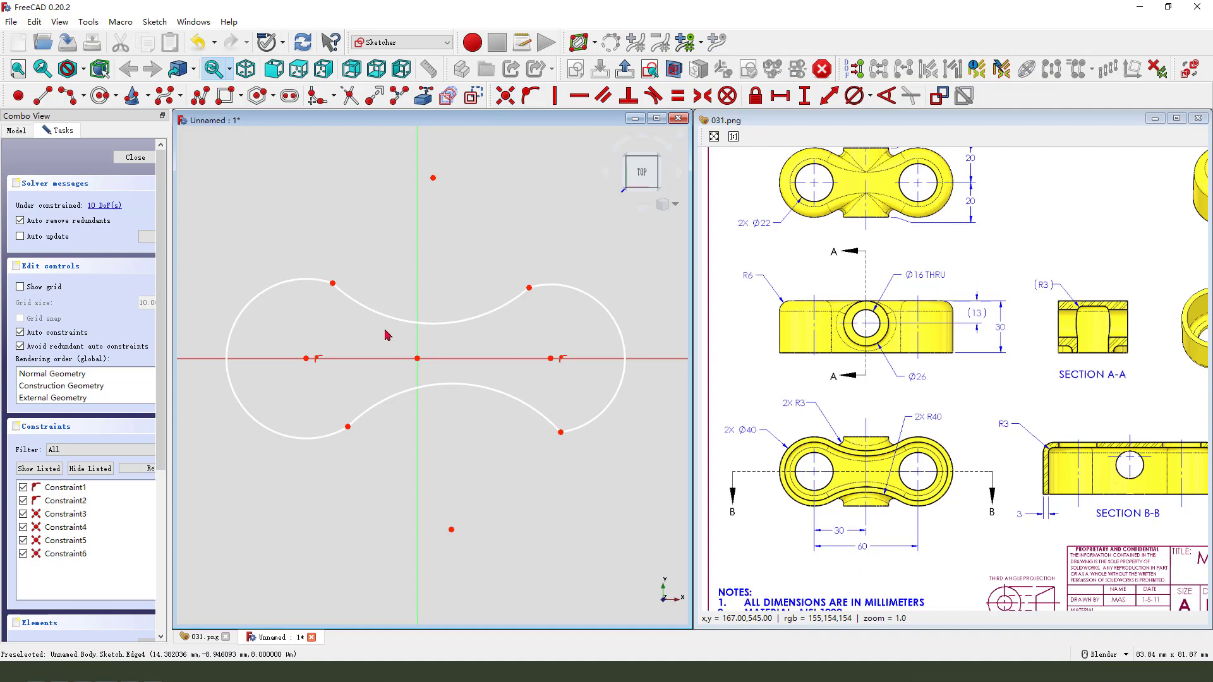
Step: Make each middle arc tangent to both end arcs at the four junctions
left_click(320, 280)
left_click(359, 307)
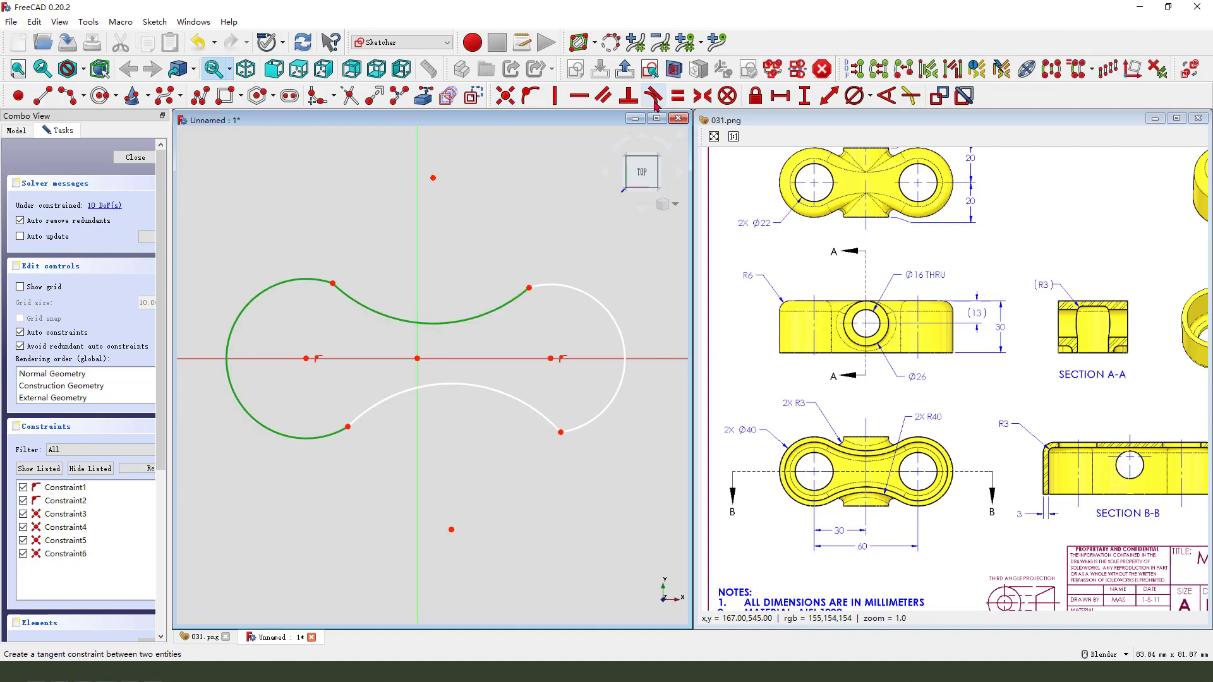
left_click(655, 96)
left_click(480, 314)
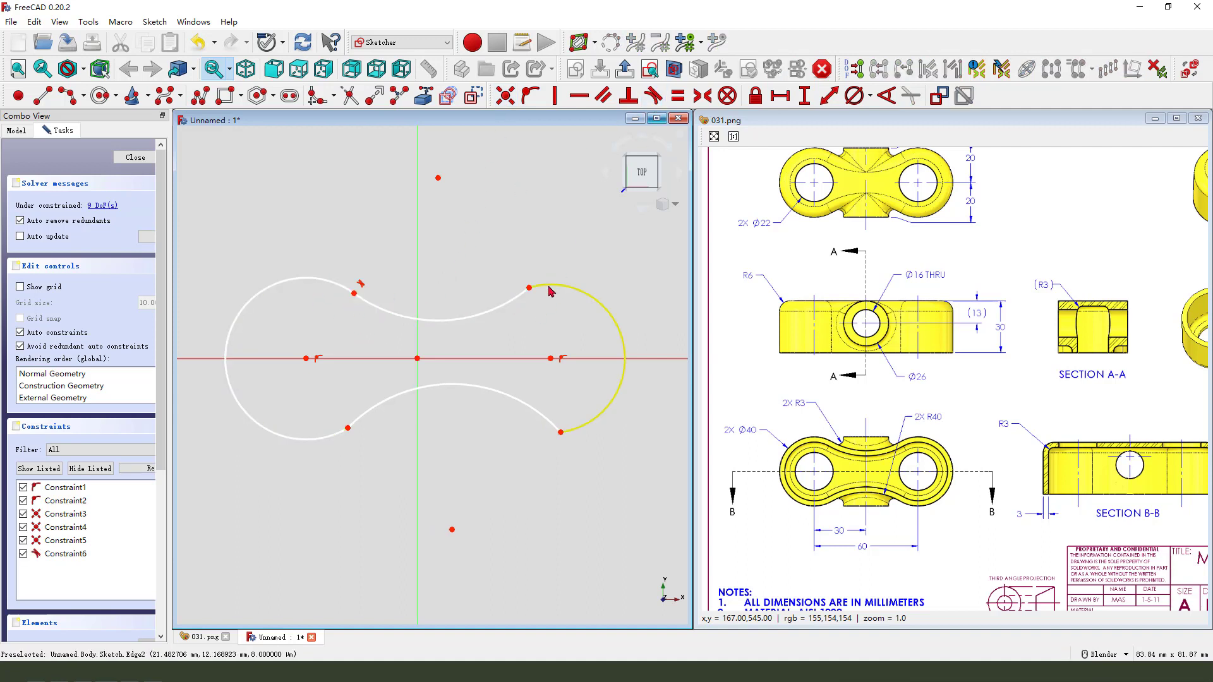
left_click(551, 291)
left_click(654, 96)
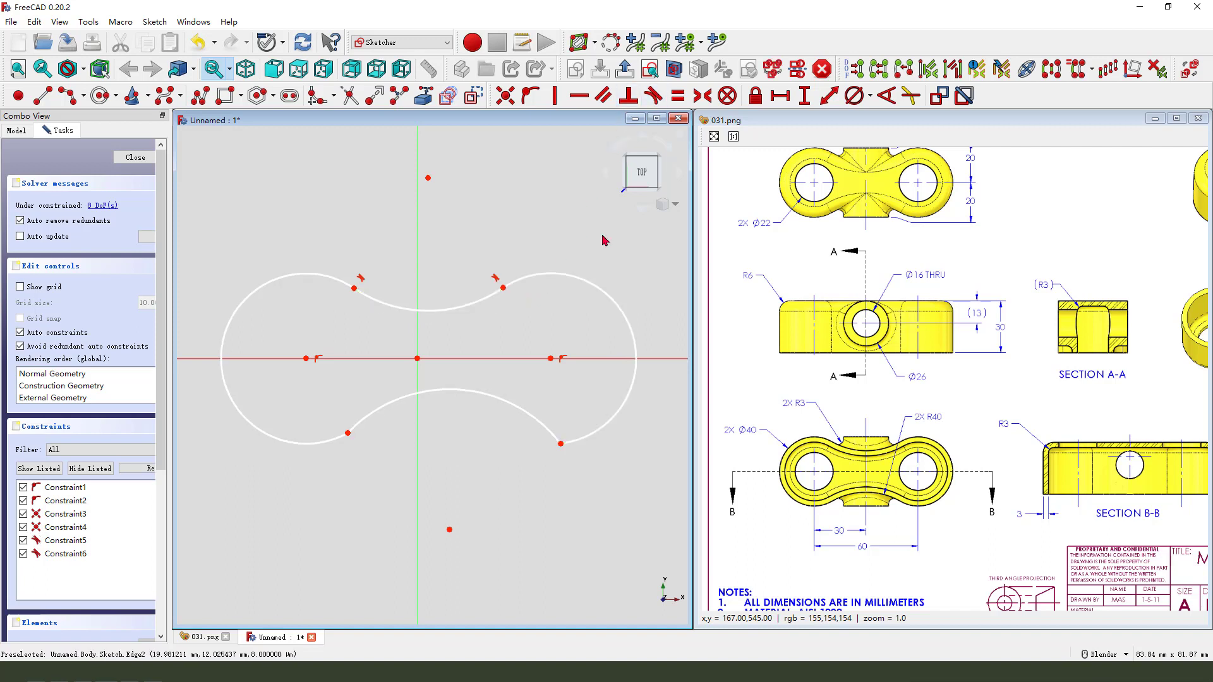
left_click(554, 437)
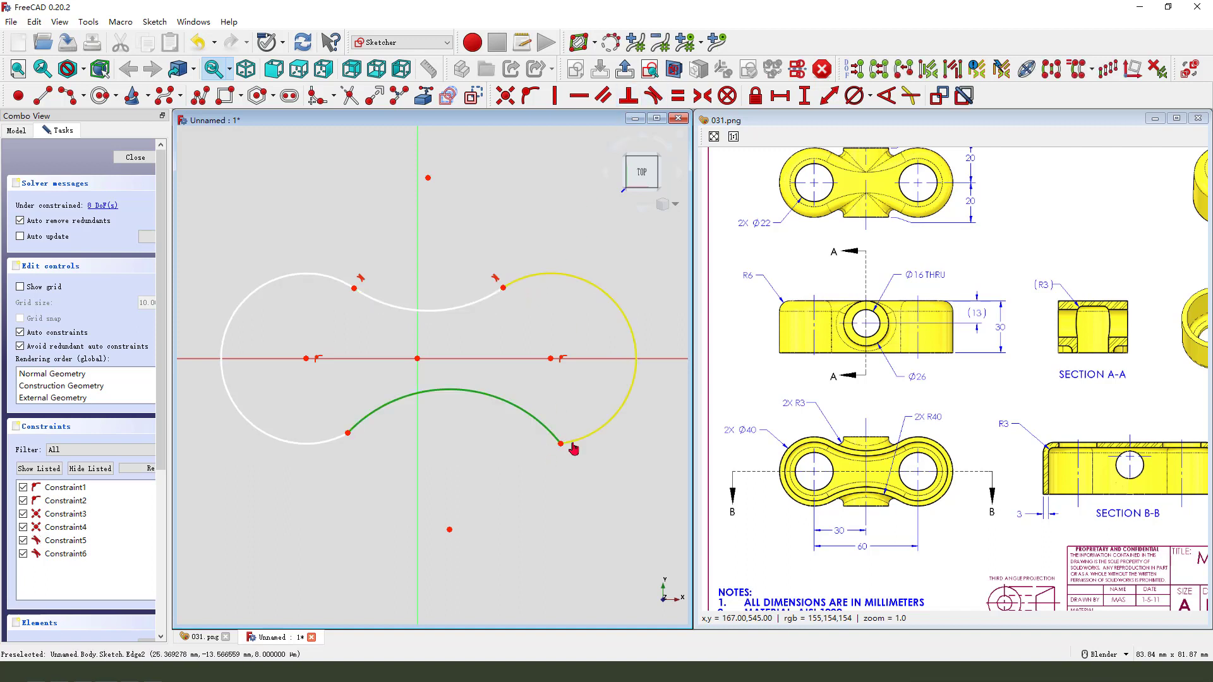
left_click(573, 448)
left_click(654, 97)
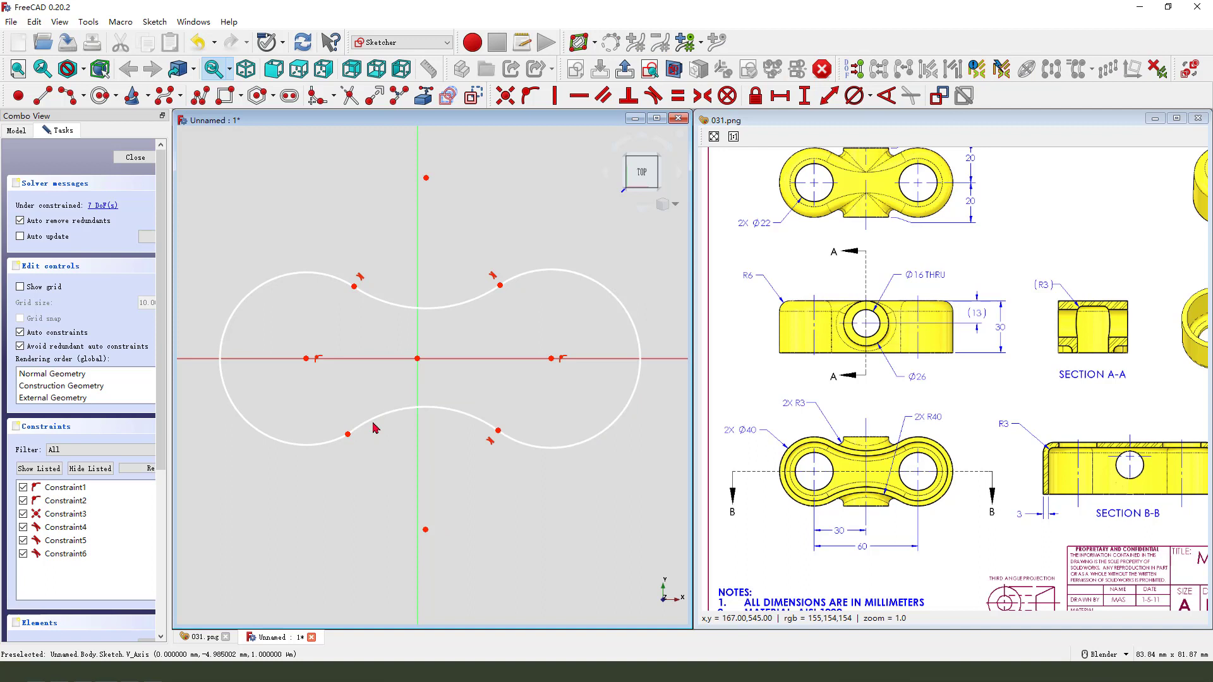
left_click(372, 424)
left_click(341, 438)
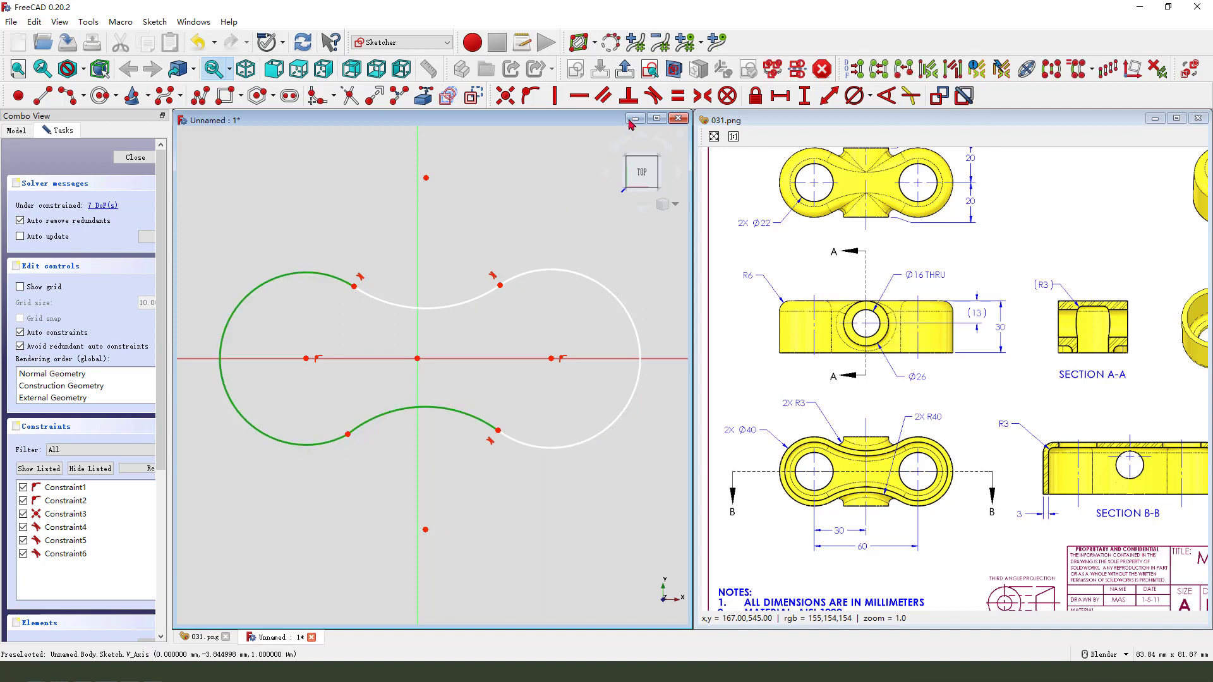
left_click(655, 96)
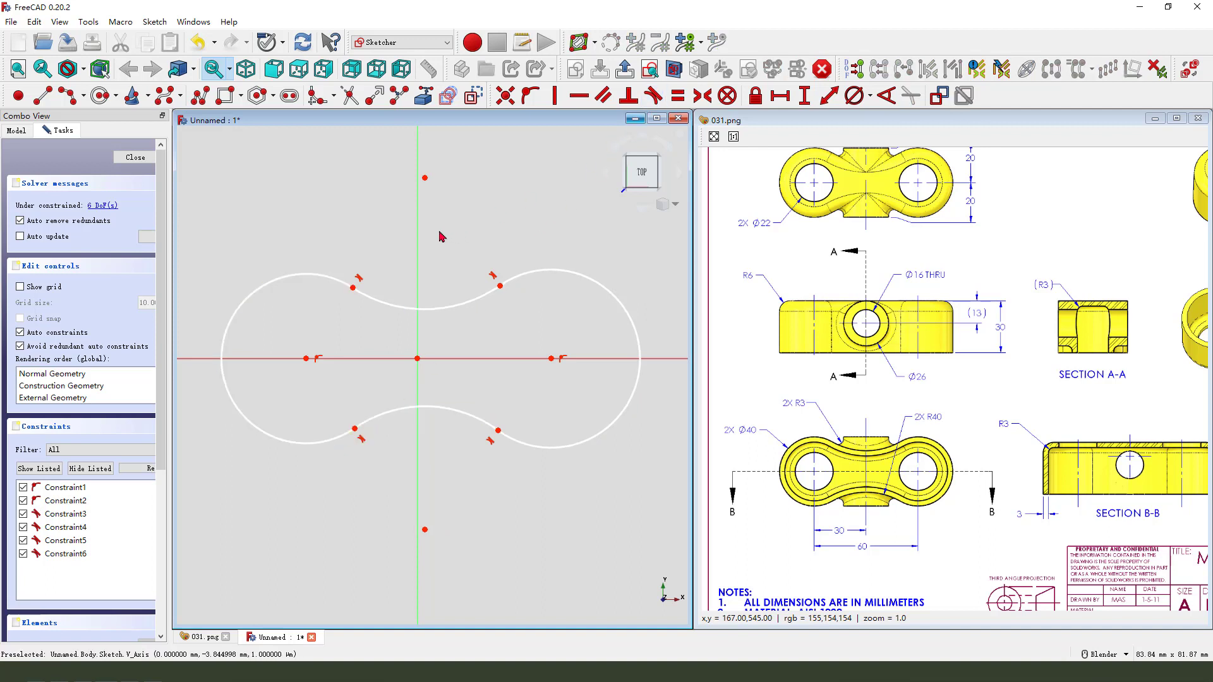
Step: Make the two end arcs equal, and the two middle arcs equal
left_click(291, 276)
left_click(604, 286)
left_click(679, 96)
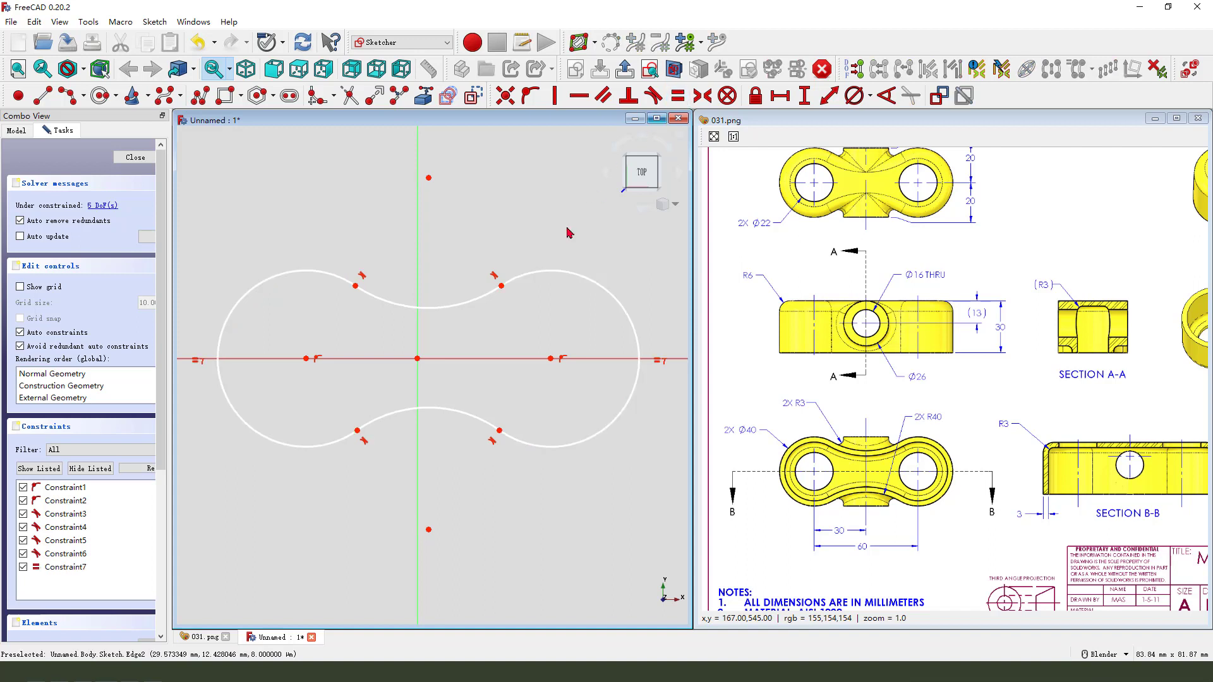
left_click(487, 295)
left_click(451, 417)
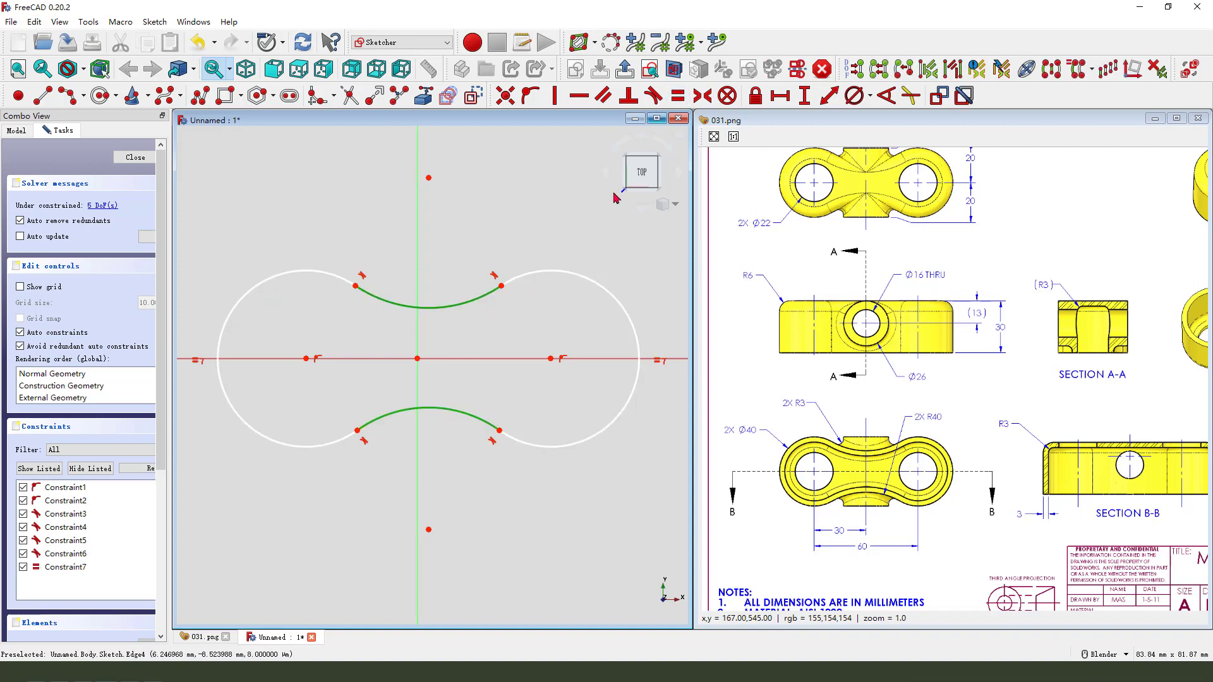
left_click(678, 96)
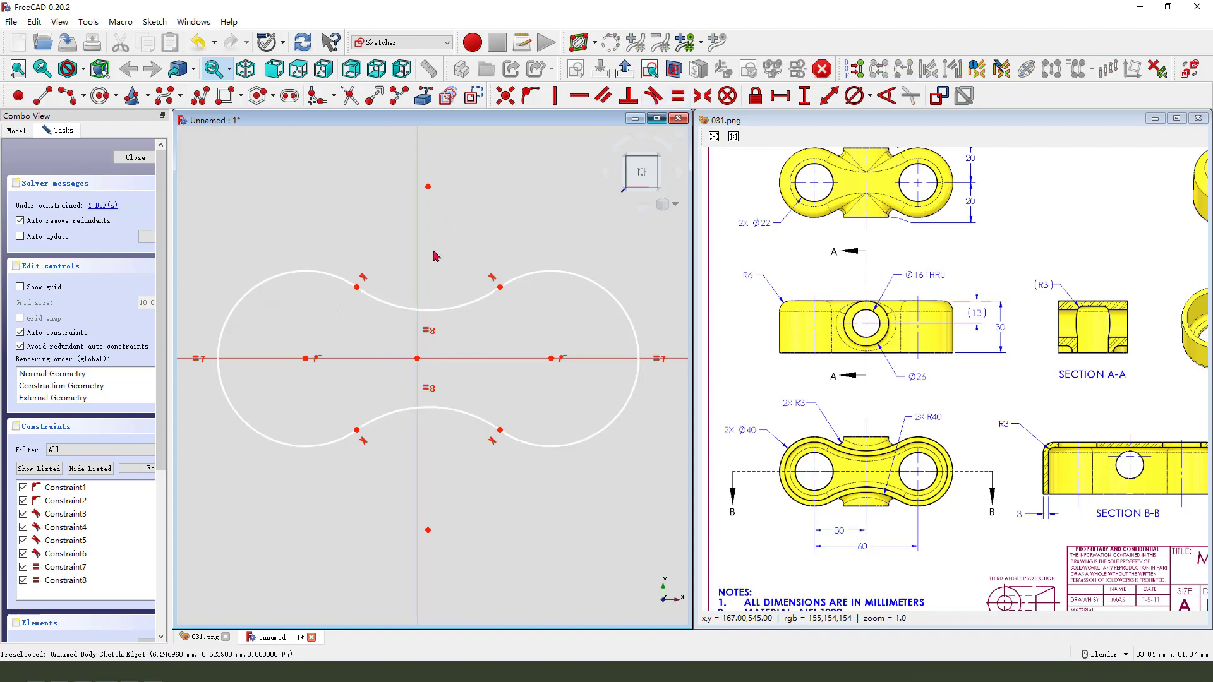
Step: Make the two end-arc centres symmetric about the origin
scroll(436, 256, "down", 1)
left_click(326, 342)
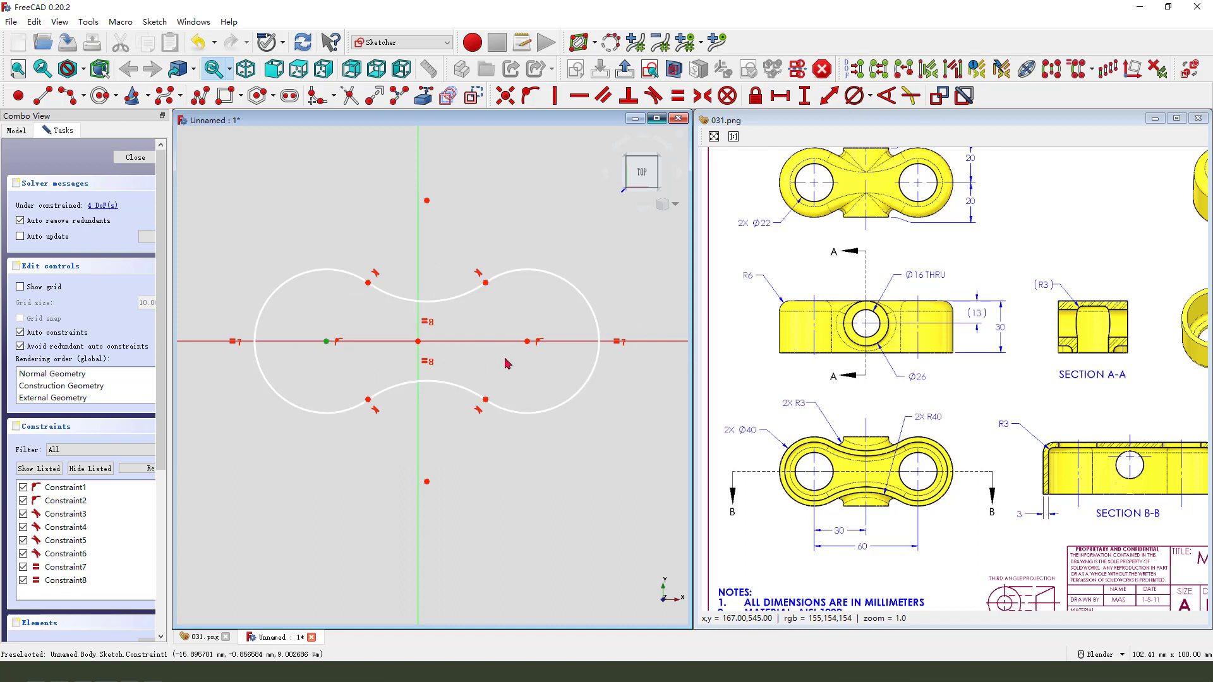
left_click(528, 342)
left_click(420, 351)
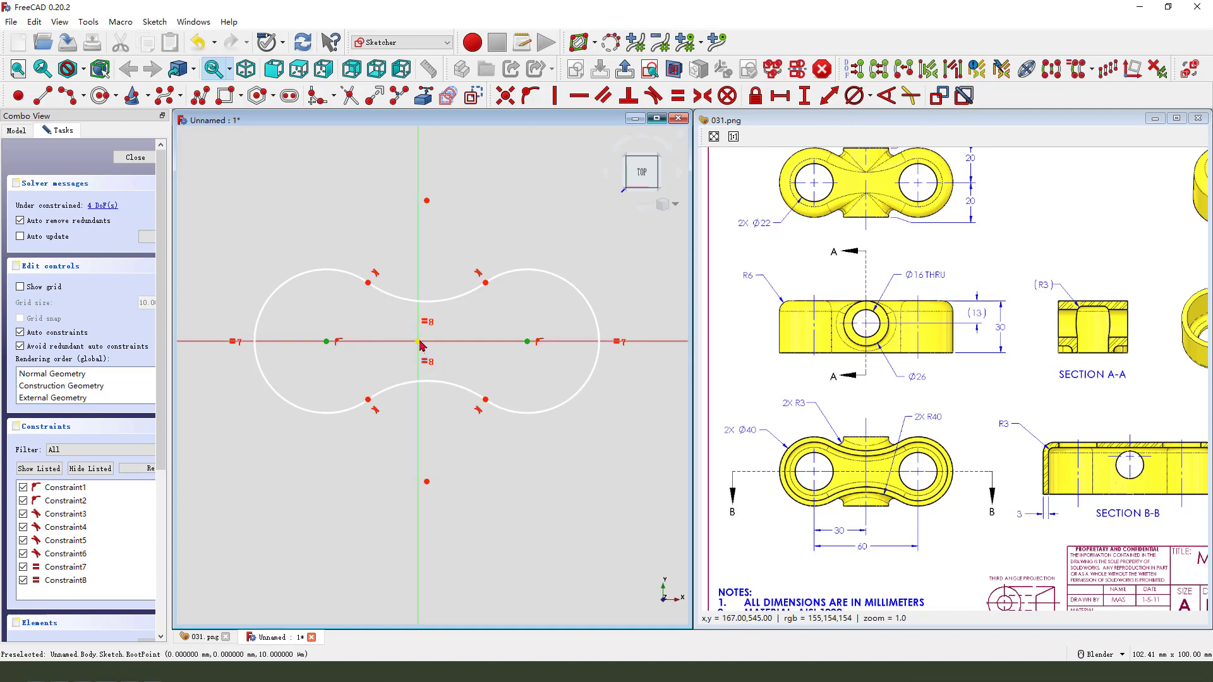
left_click(419, 342)
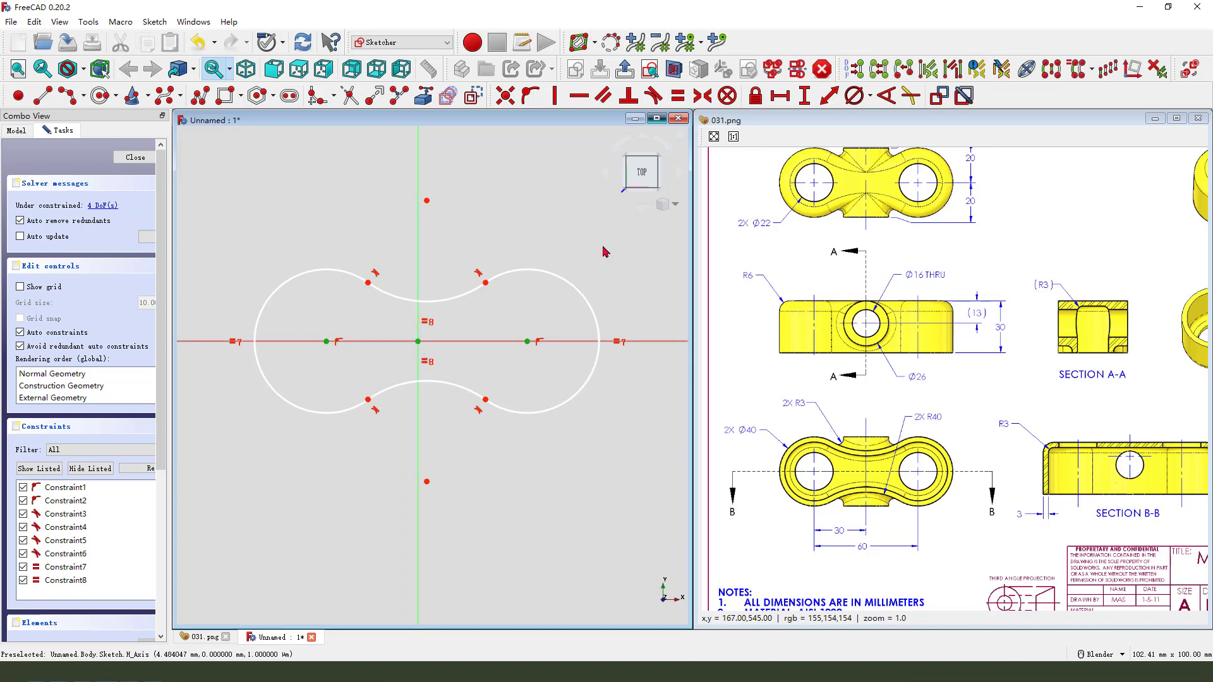
left_click(702, 95)
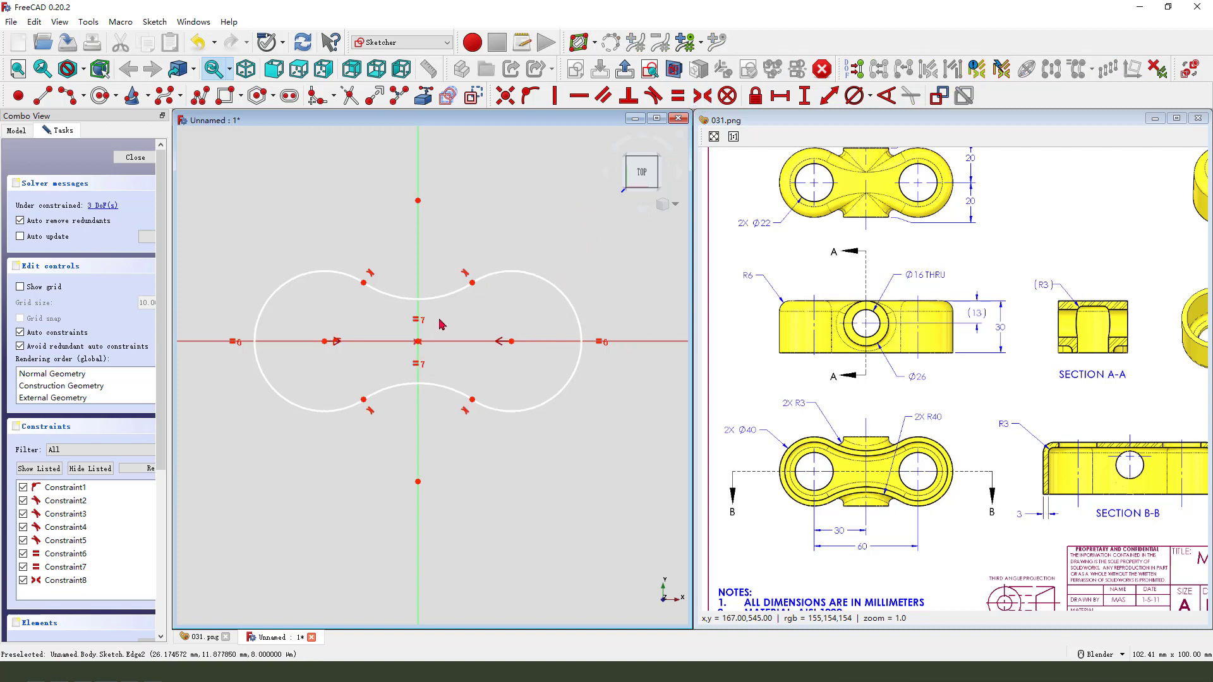
Step: Give the left end arc a 40 mm diameter
left_click(303, 275)
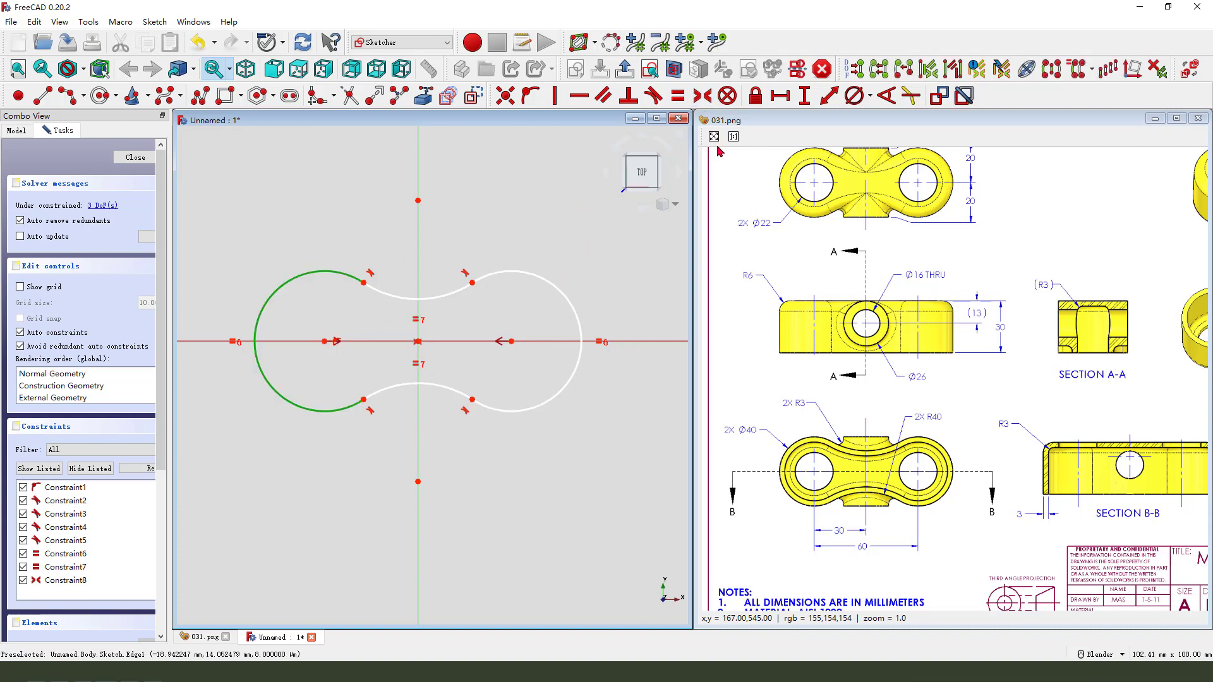
left_click(855, 96)
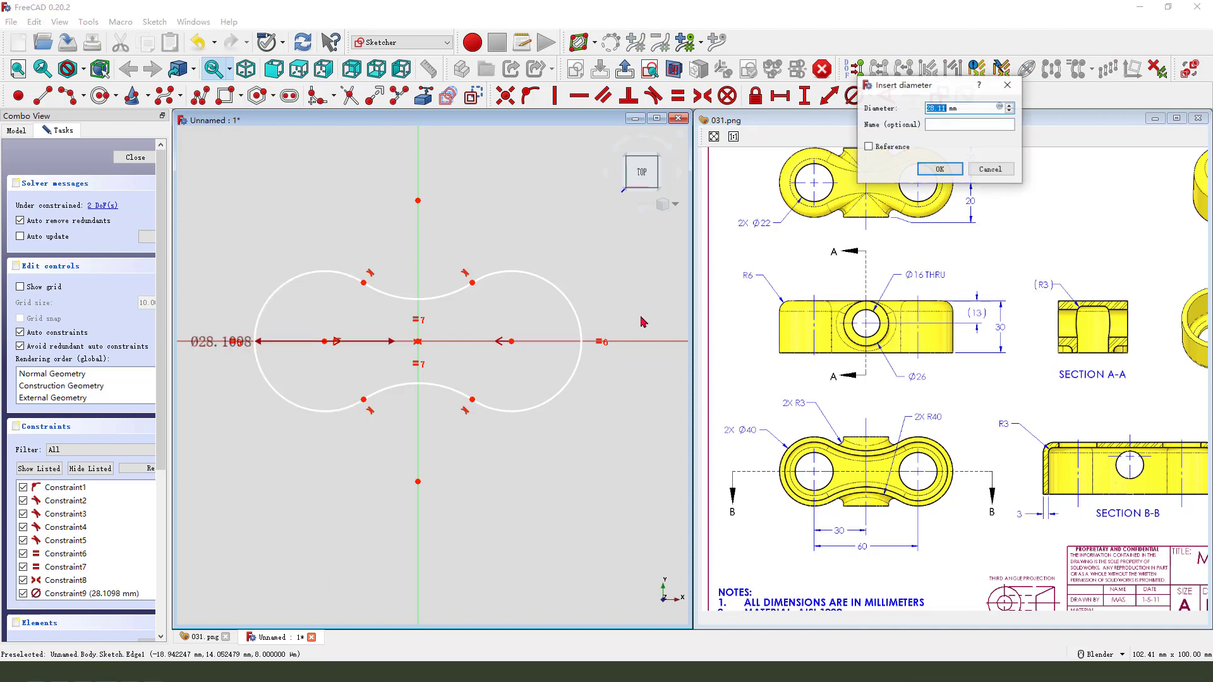
key("Return")
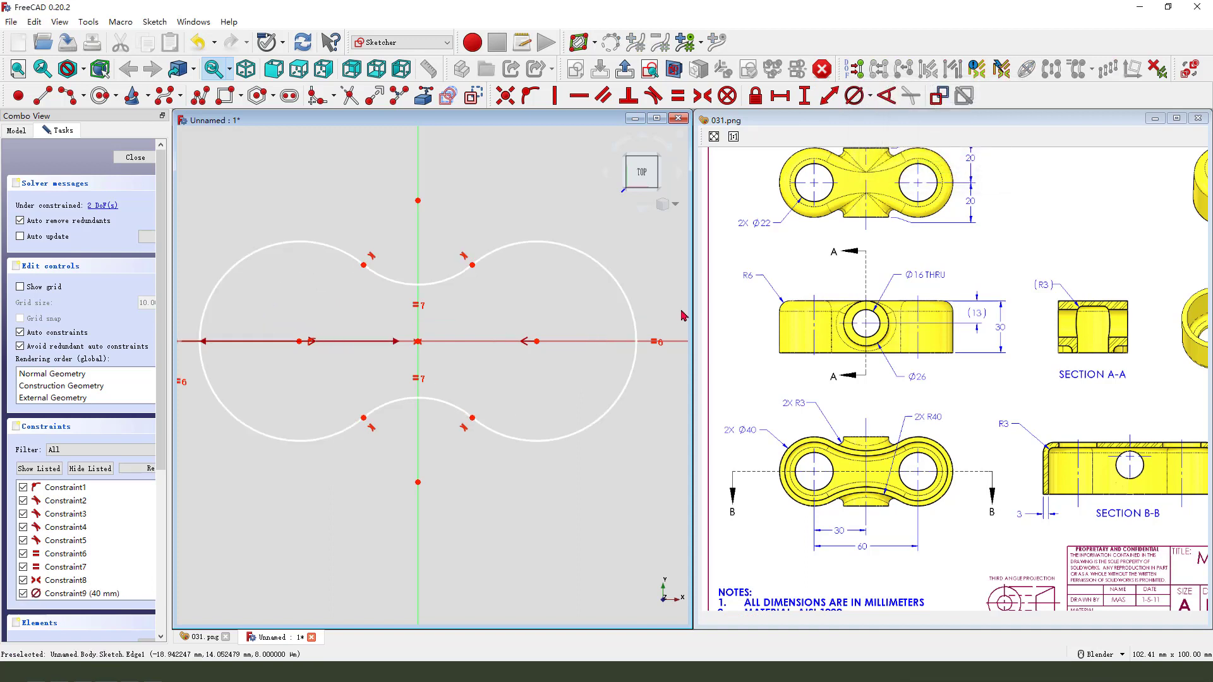
scroll(390, 328, "down", 1)
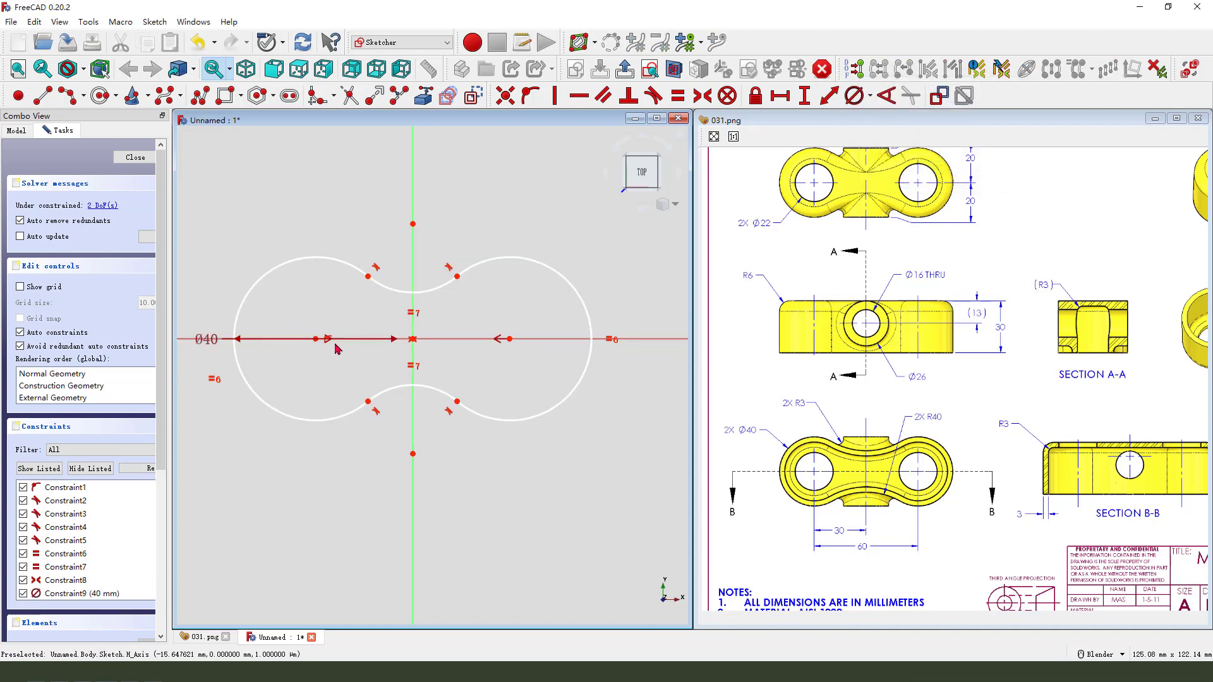
left_click_drag(510, 340, 506, 339)
Step: Set a 60 mm horizontal distance between the two arc centres
left_click(506, 340)
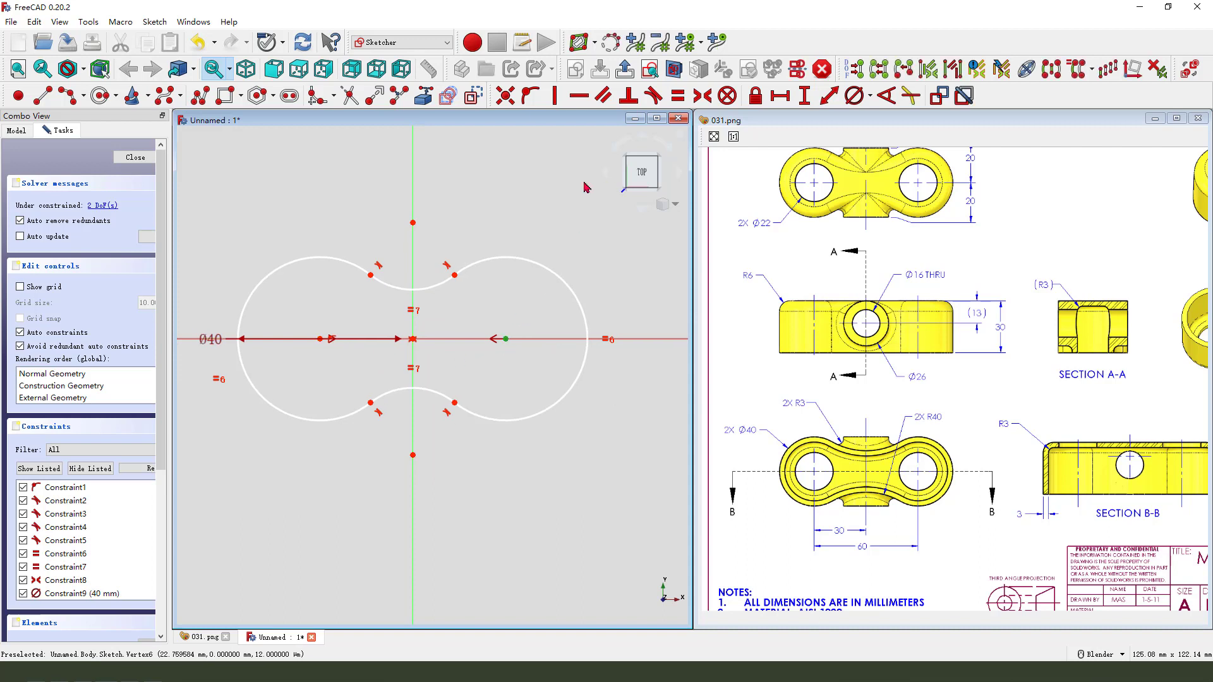
left_click(314, 341)
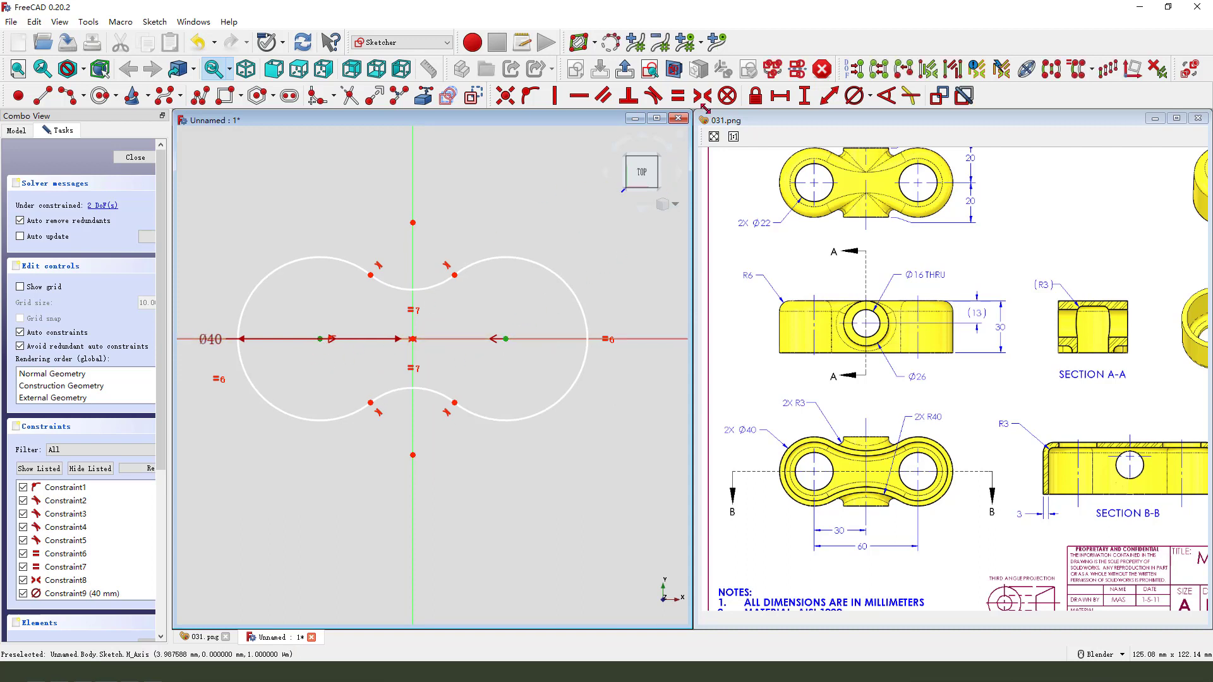
left_click(781, 96)
type("6")
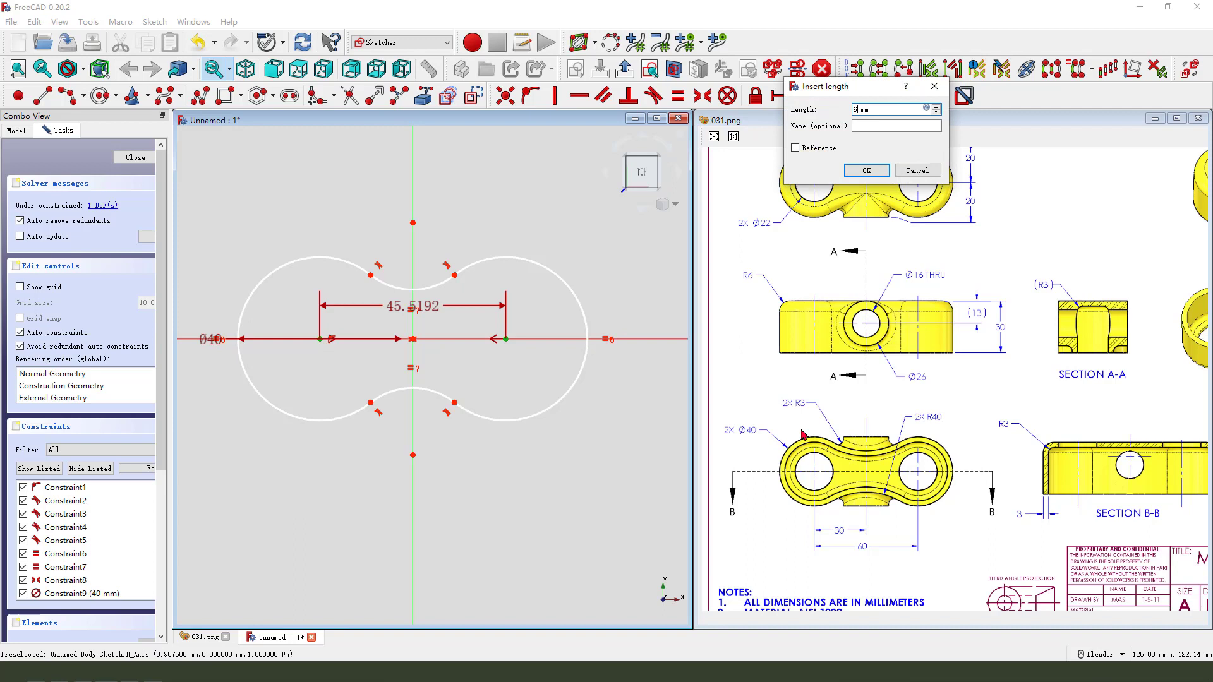
type("0")
key("Return")
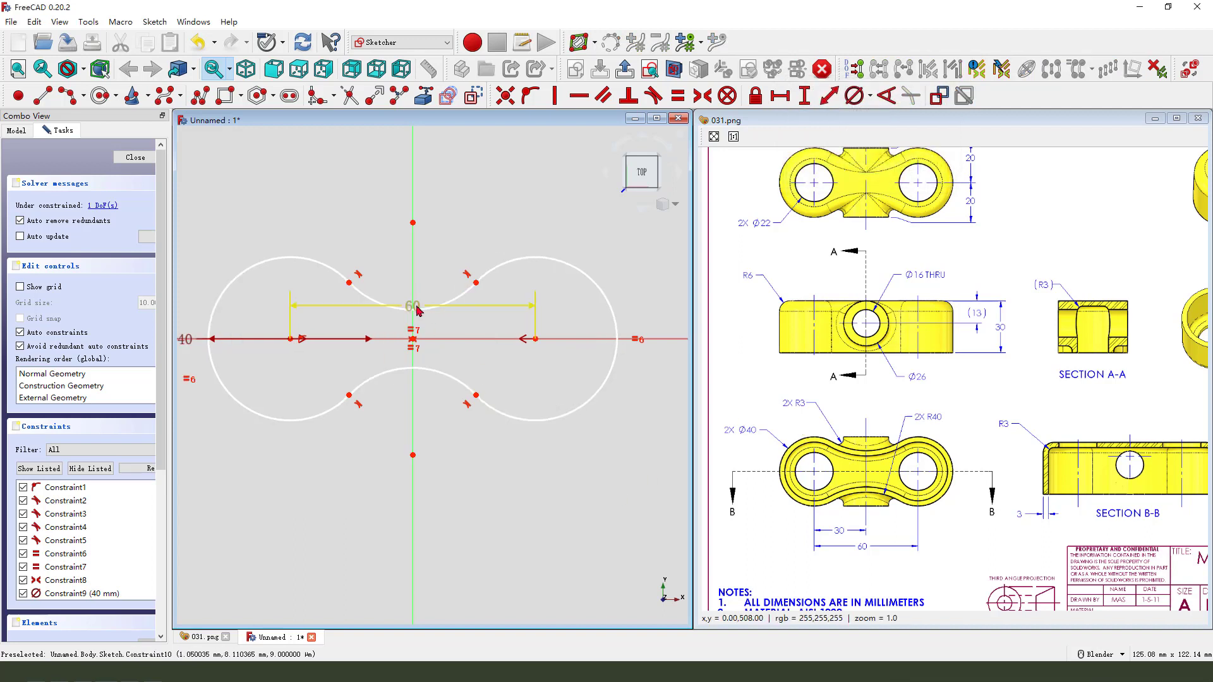
left_click_drag(417, 309, 434, 502)
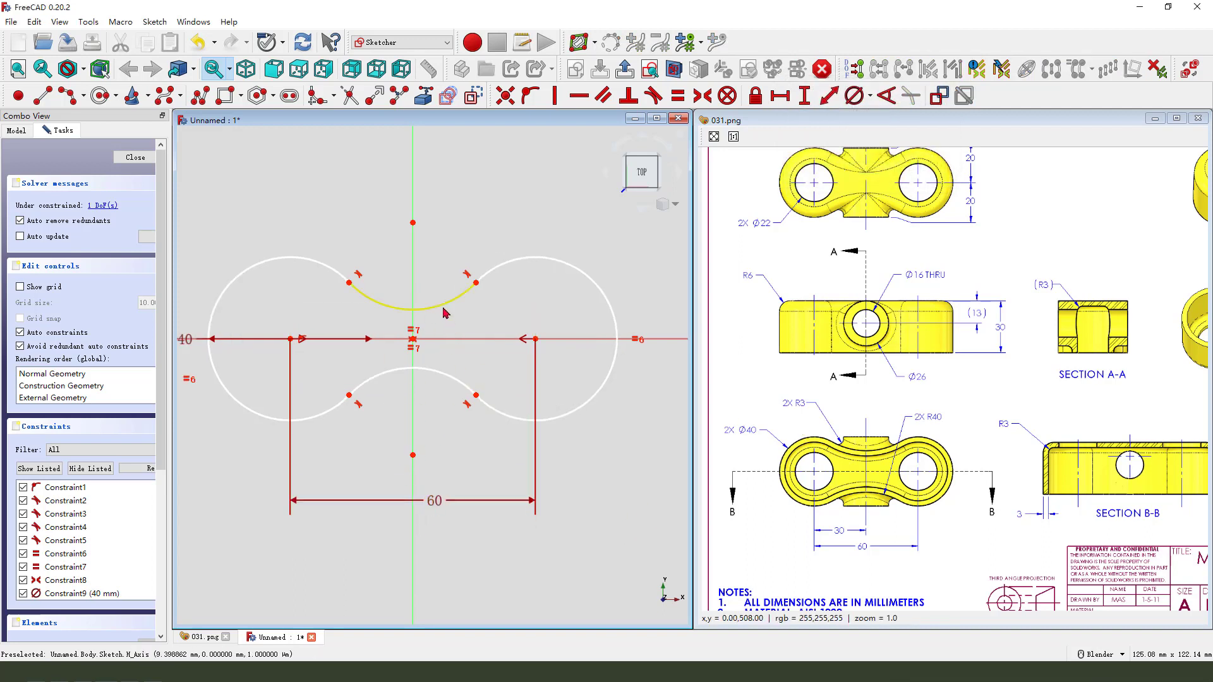
Step: Give the upper middle arc a 40 mm radius and tidy the R40 and Ø40 labels
left_click(445, 312)
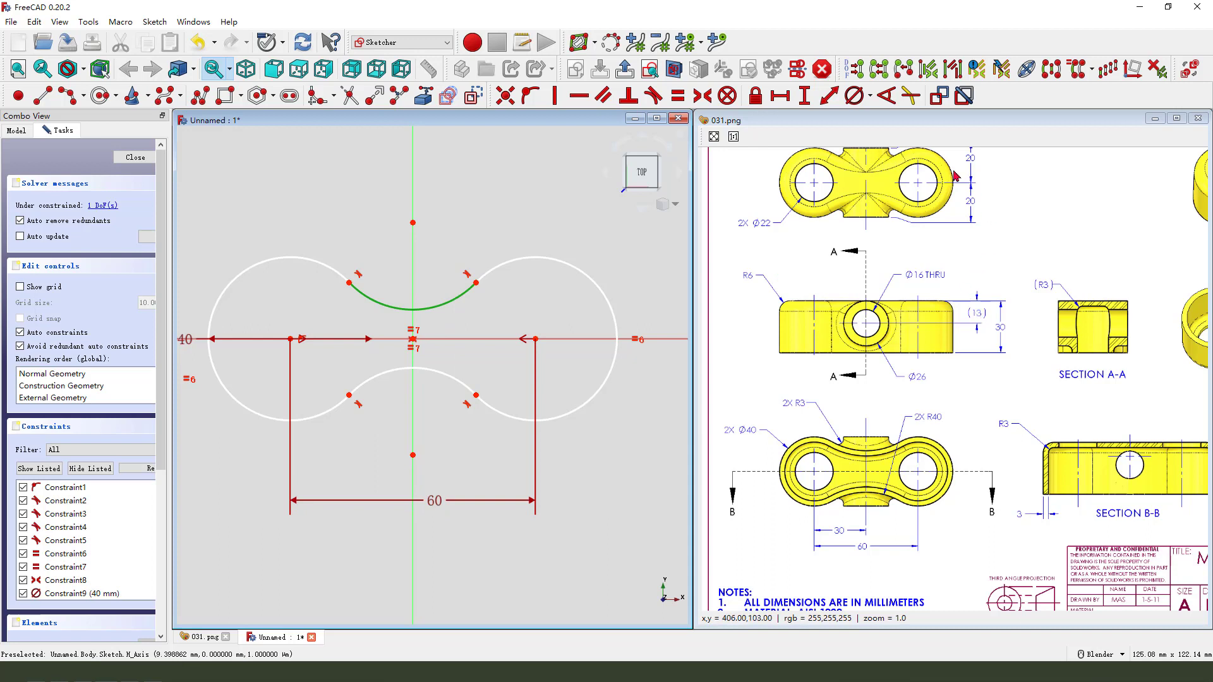
left_click(875, 103)
left_click(897, 133)
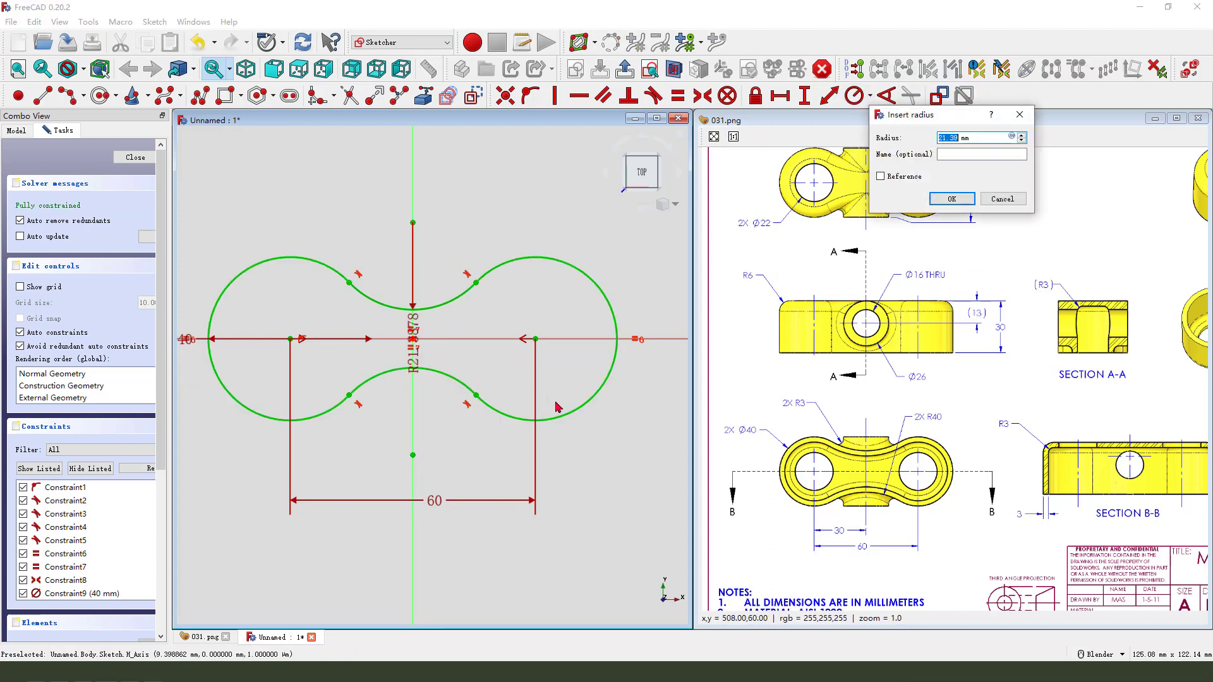
key("Return")
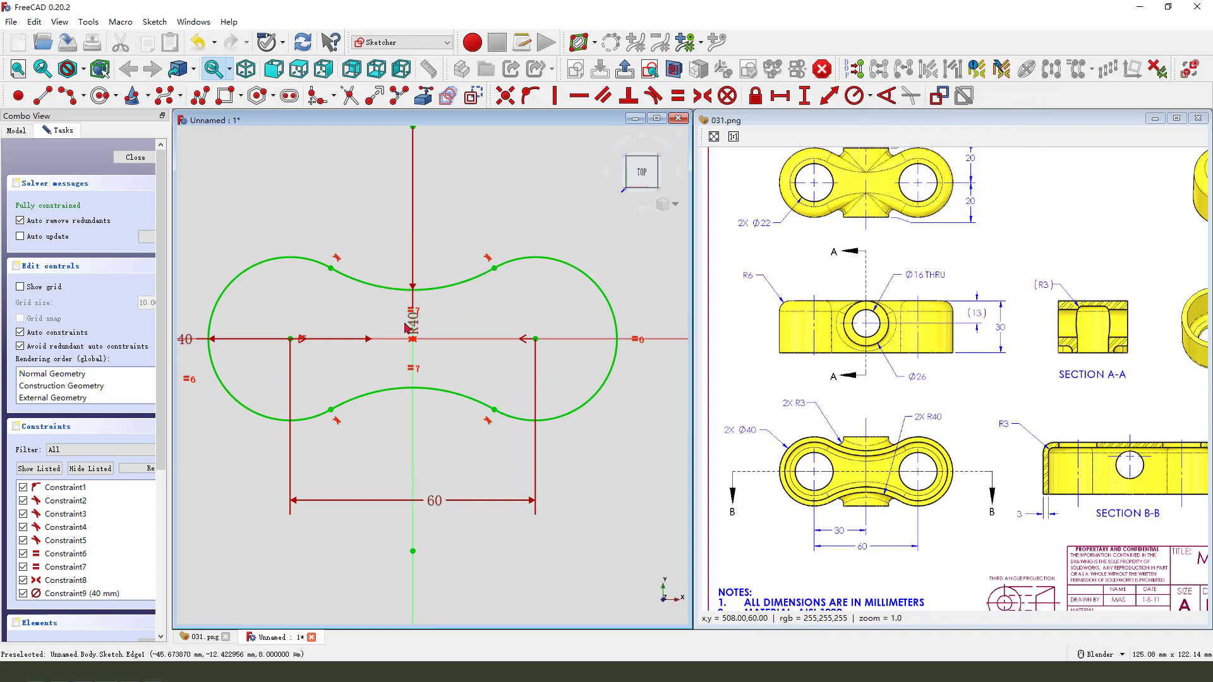
left_click_drag(414, 326, 450, 250)
scroll(451, 304, "down", 2)
left_click_drag(262, 331, 269, 388)
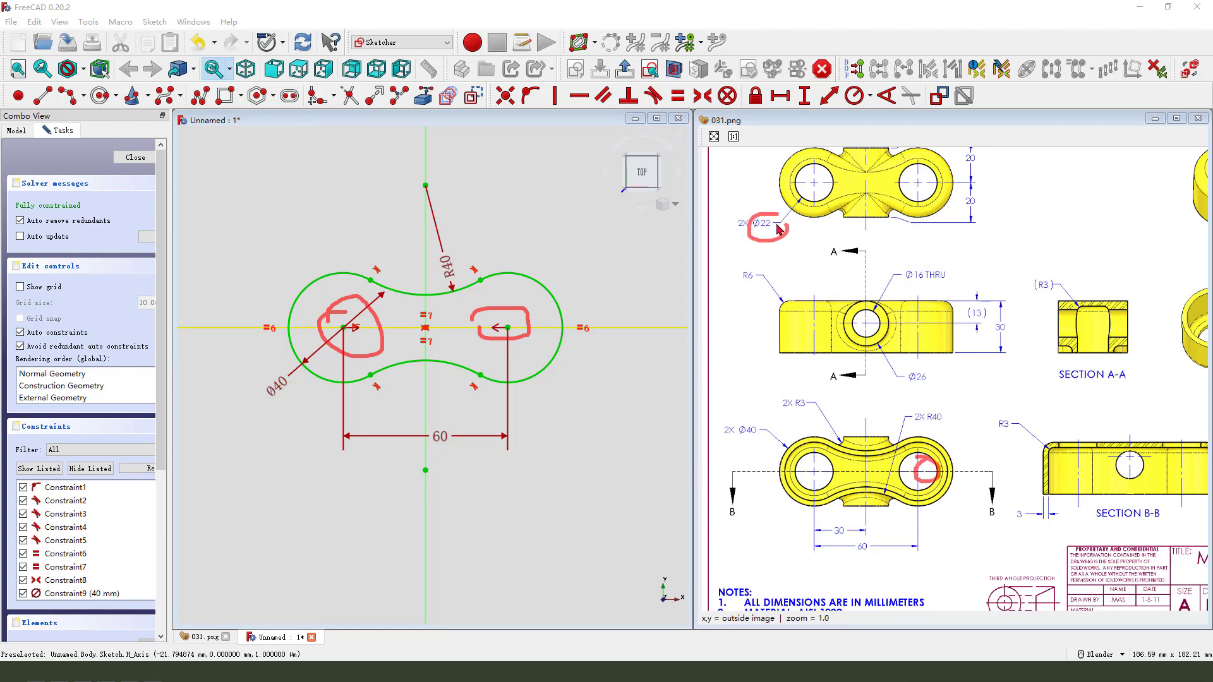
Step: Draw two small circles centred on the left and right end-arc centres
left_click(100, 96)
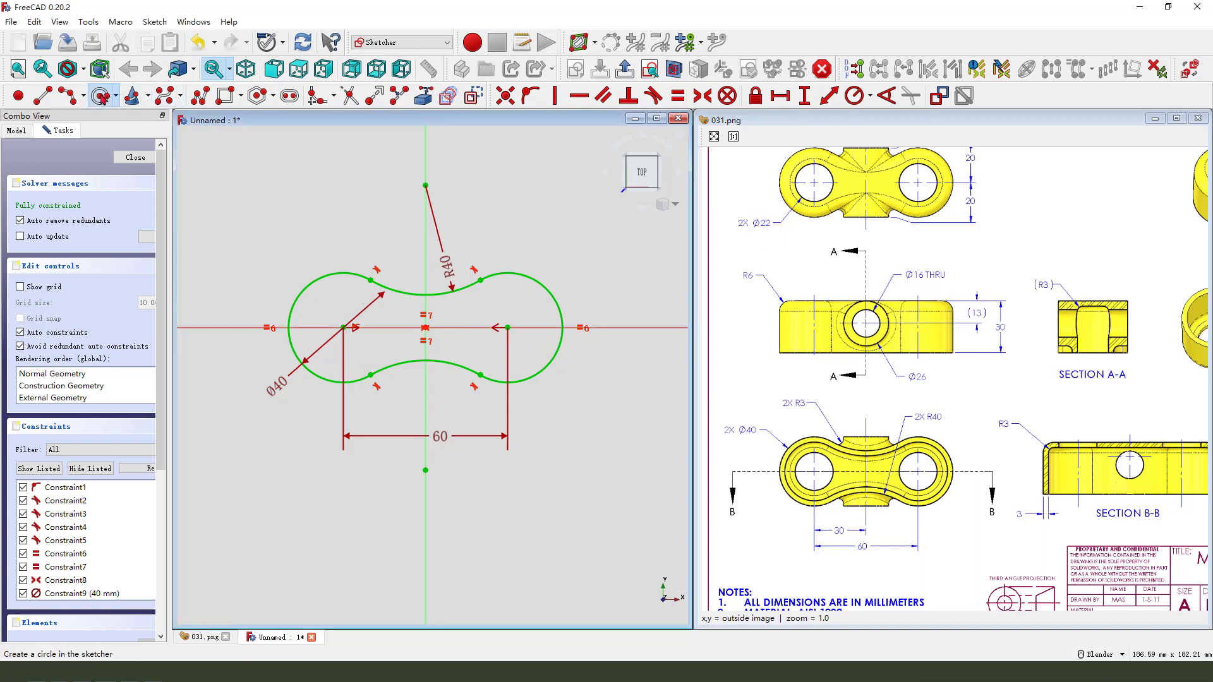
left_click(344, 327)
left_click(357, 327)
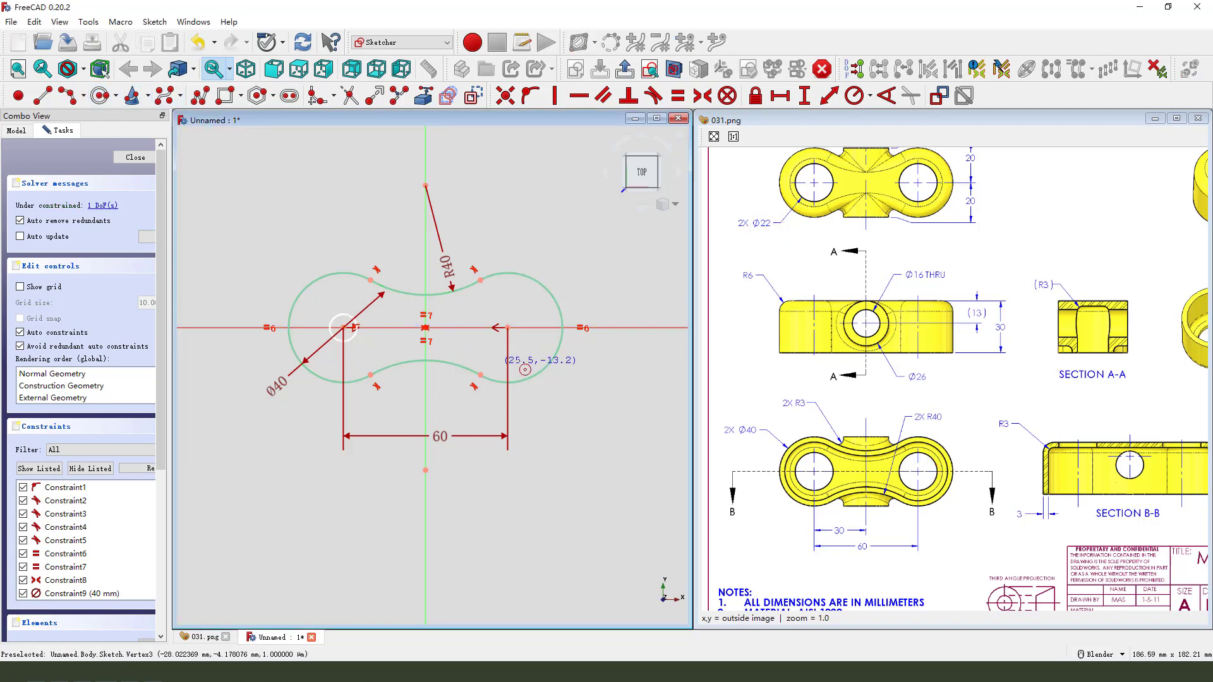
left_click(508, 327)
left_click(525, 306)
right_click(524, 308)
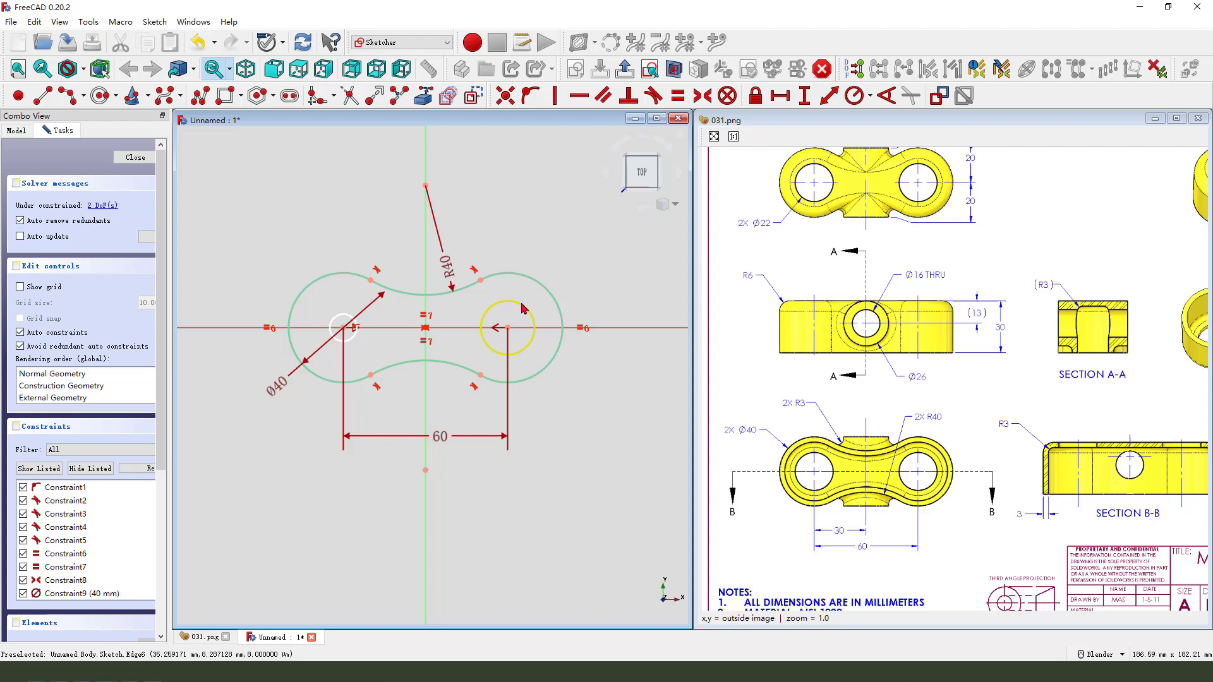
Step: Make the two small circles equal and give them a 22 mm diameter
left_click(522, 309)
left_click(334, 319)
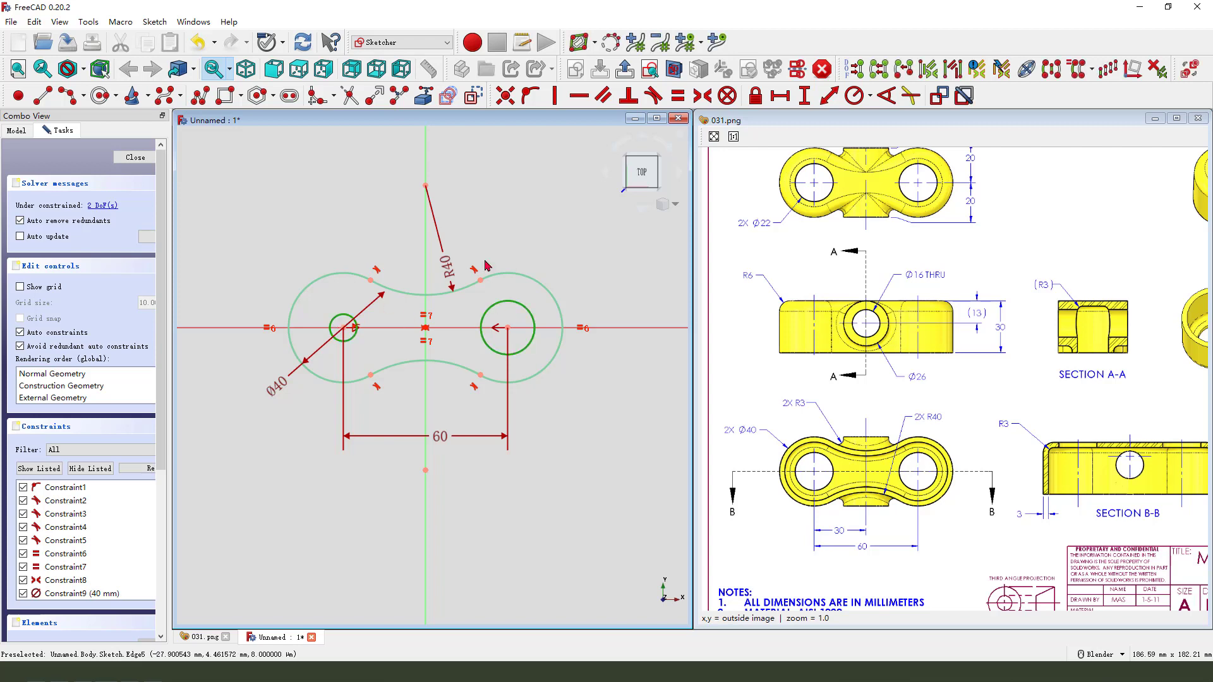
left_click(678, 96)
left_click(523, 309)
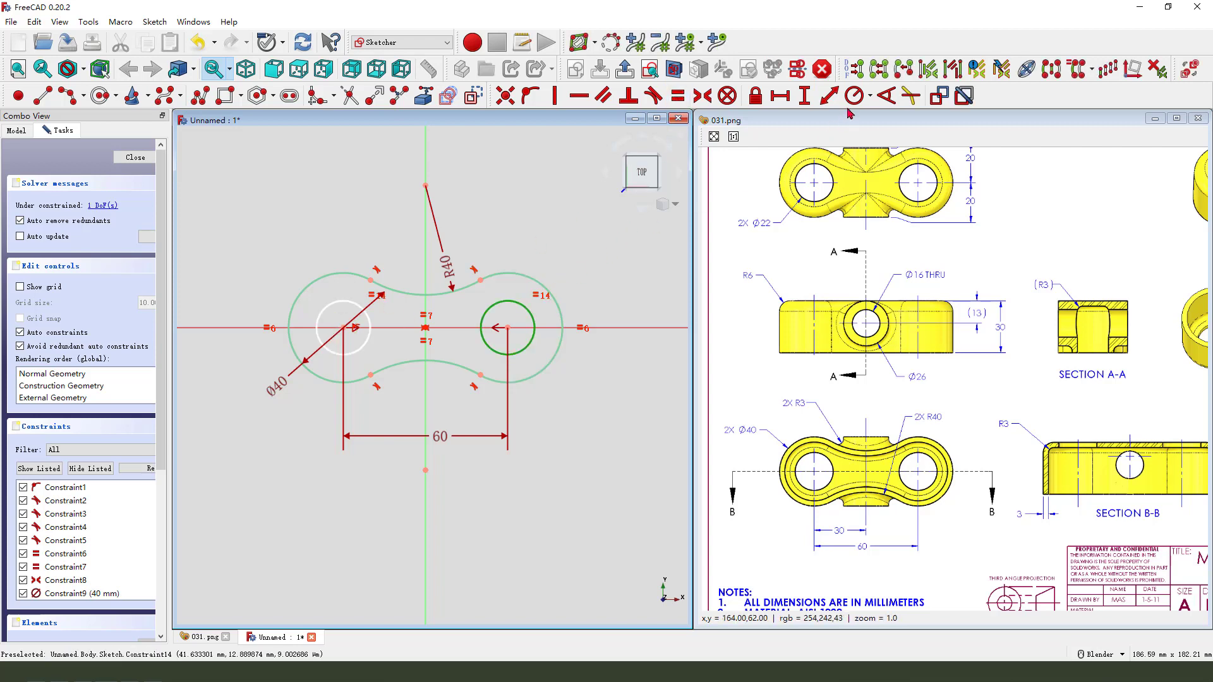
left_click(870, 96)
left_click(881, 131)
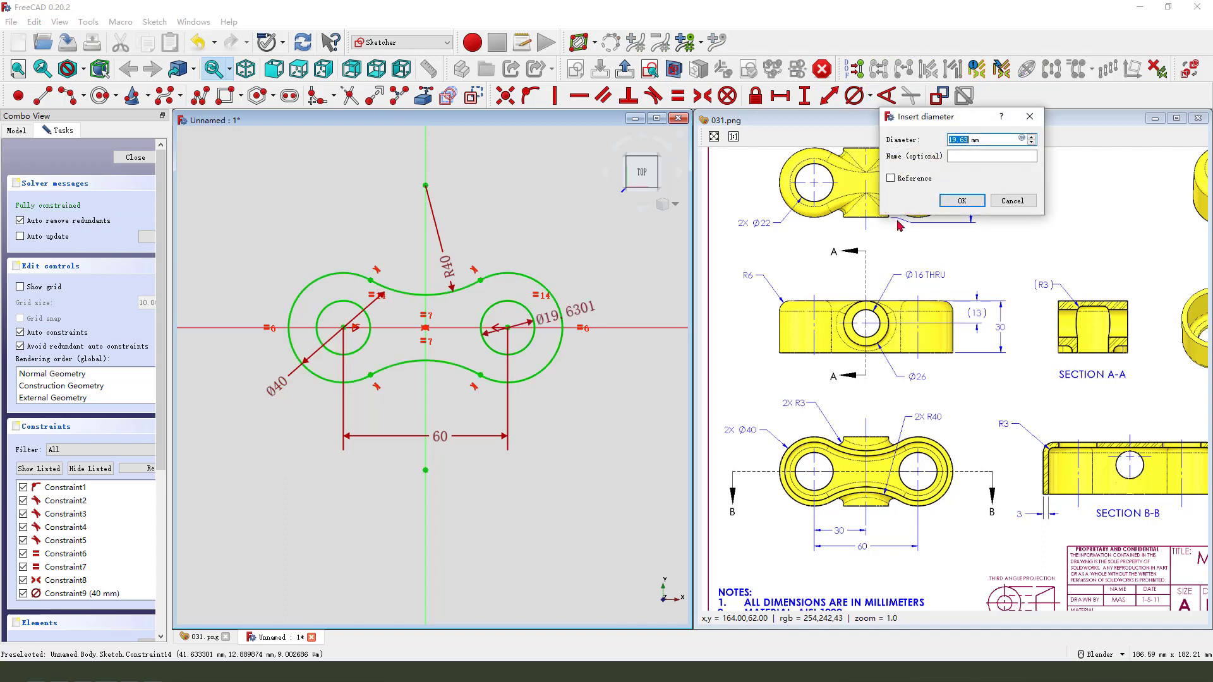
type("22")
key("Return")
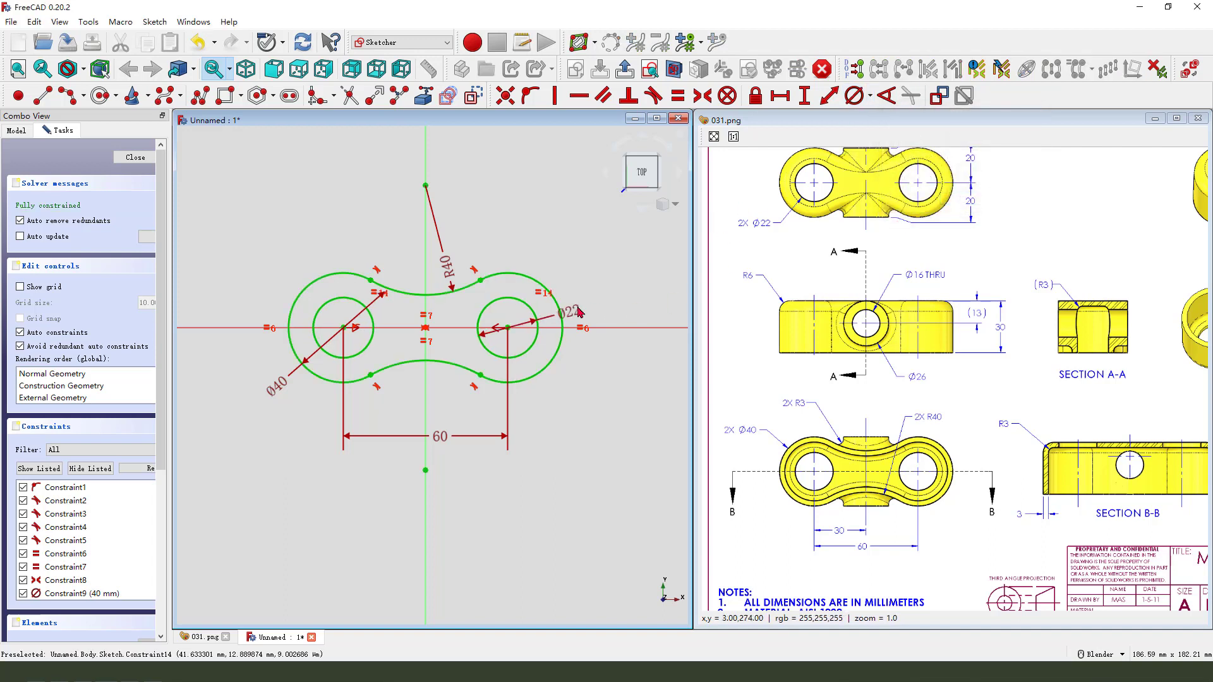
left_click_drag(571, 314, 598, 286)
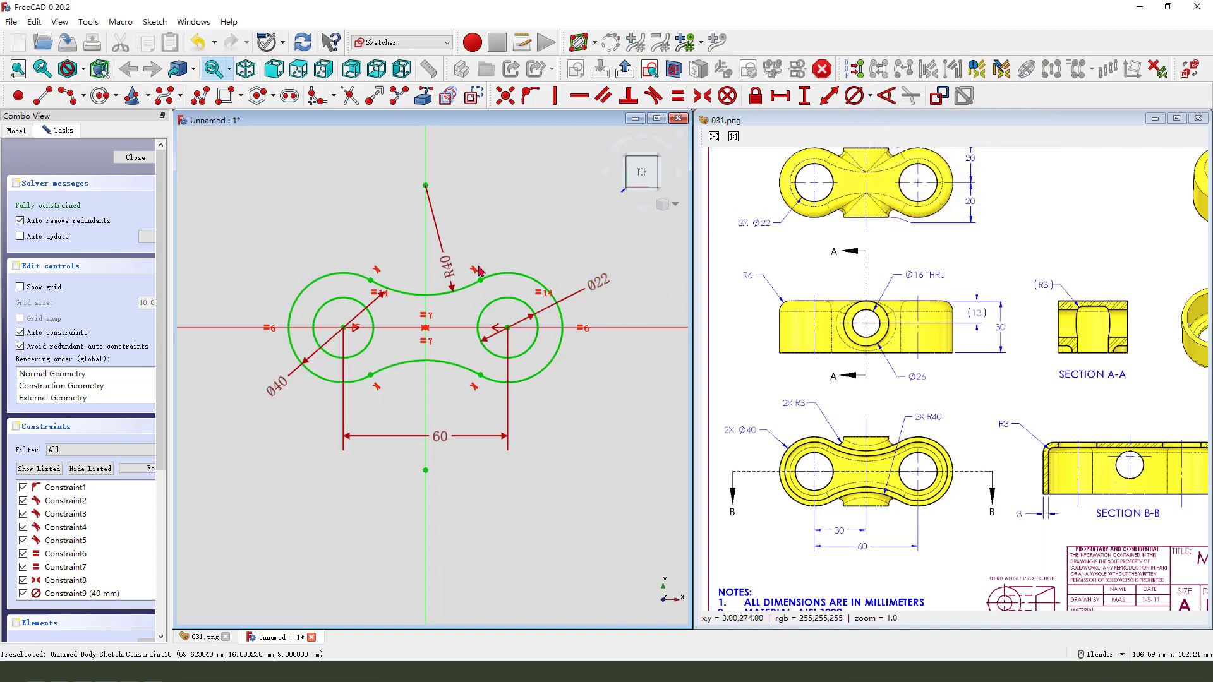
middle_click_drag(506, 329, 505, 284, "shift")
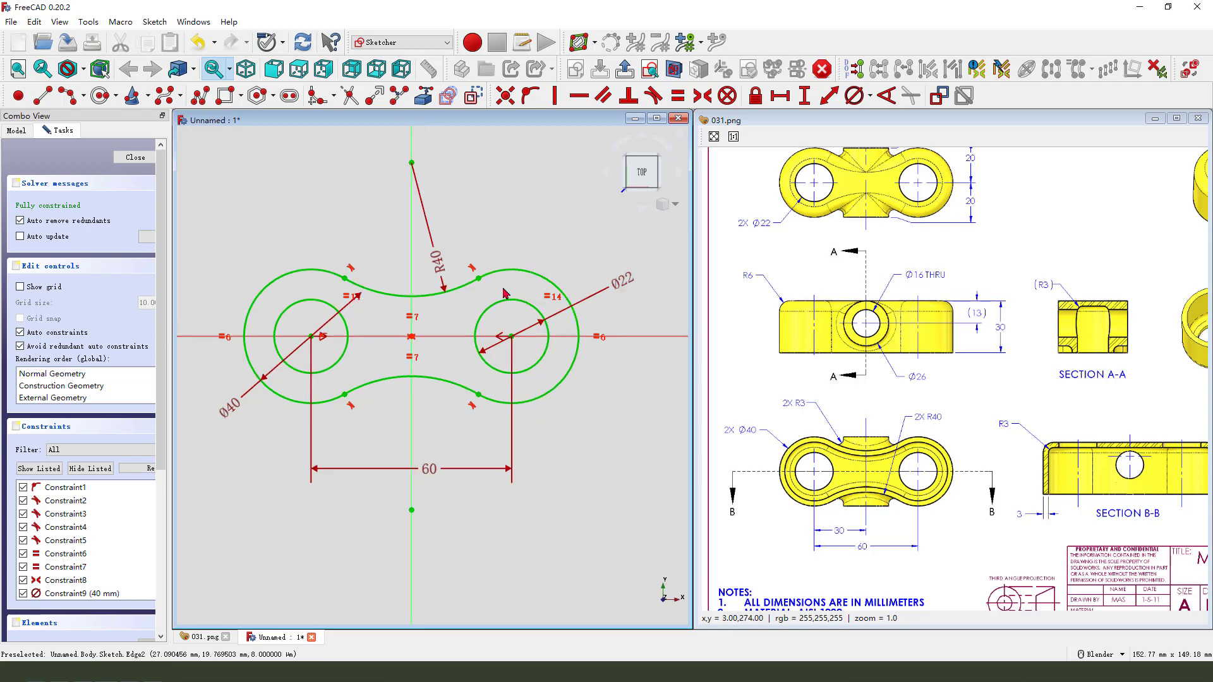
Step: Close the sketch and pad it 30 mm into a solid link
left_click(625, 68)
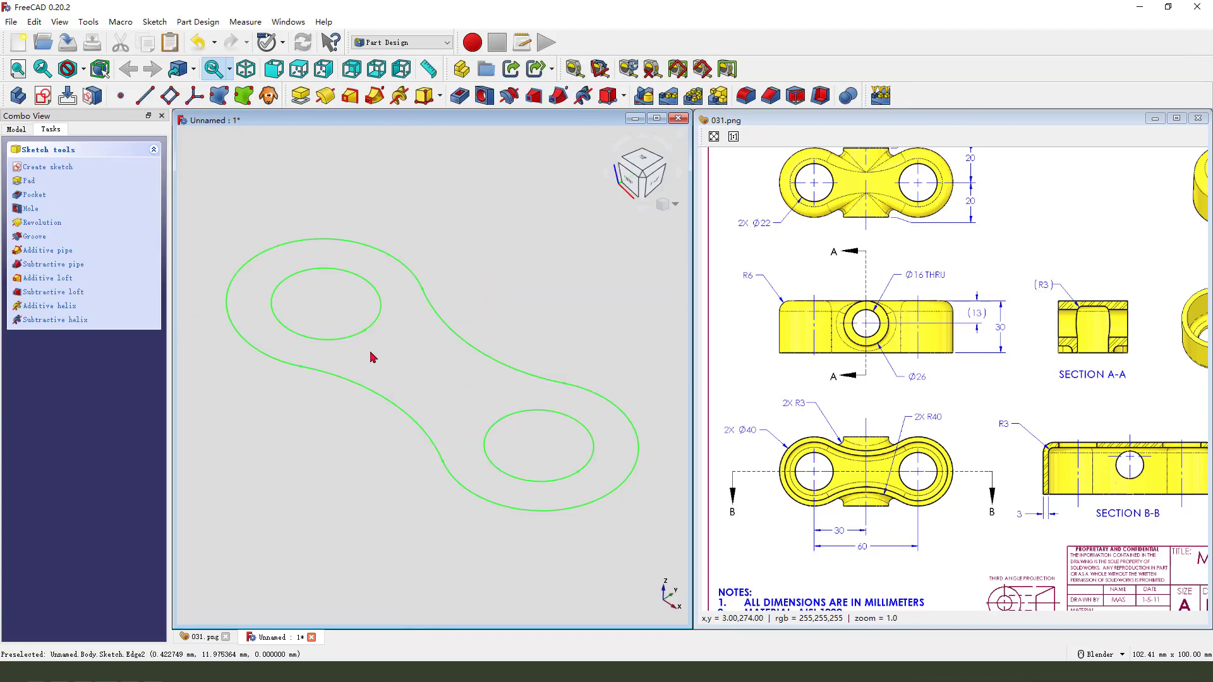
scroll(372, 358, "down", 1)
left_click(301, 96)
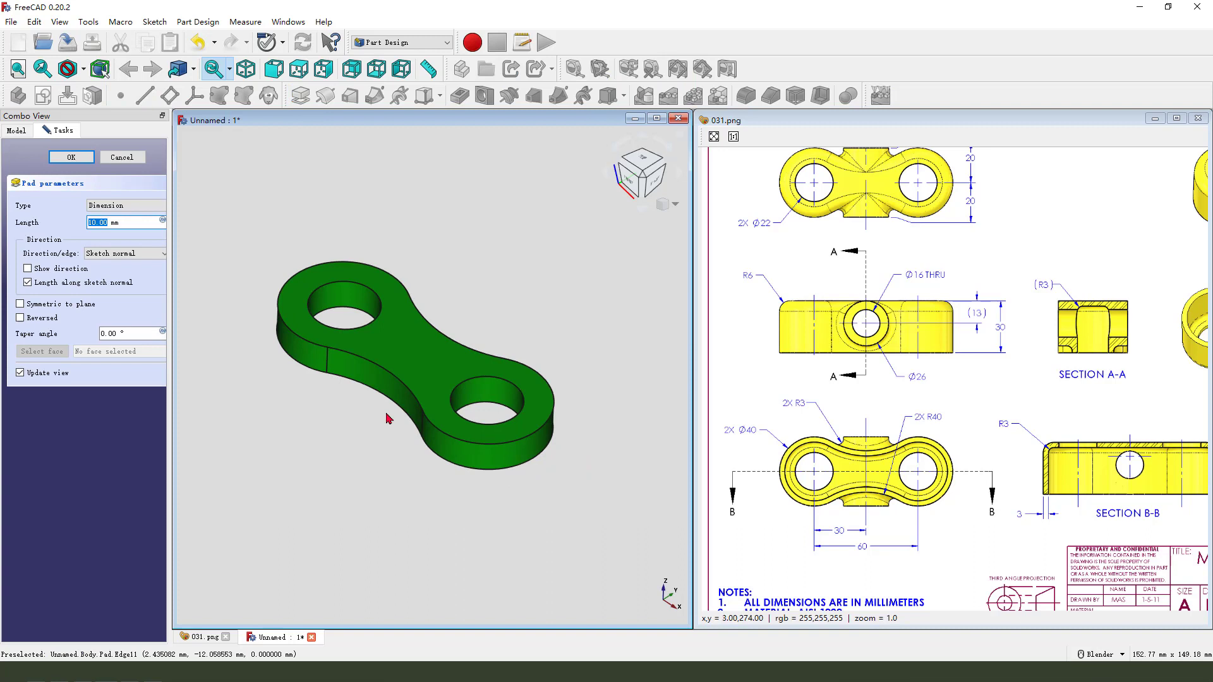
mouse_move(1024, 310)
left_mouse_down()
mouse_move(1000, 315)
mouse_move(1019, 341)
left_mouse_up()
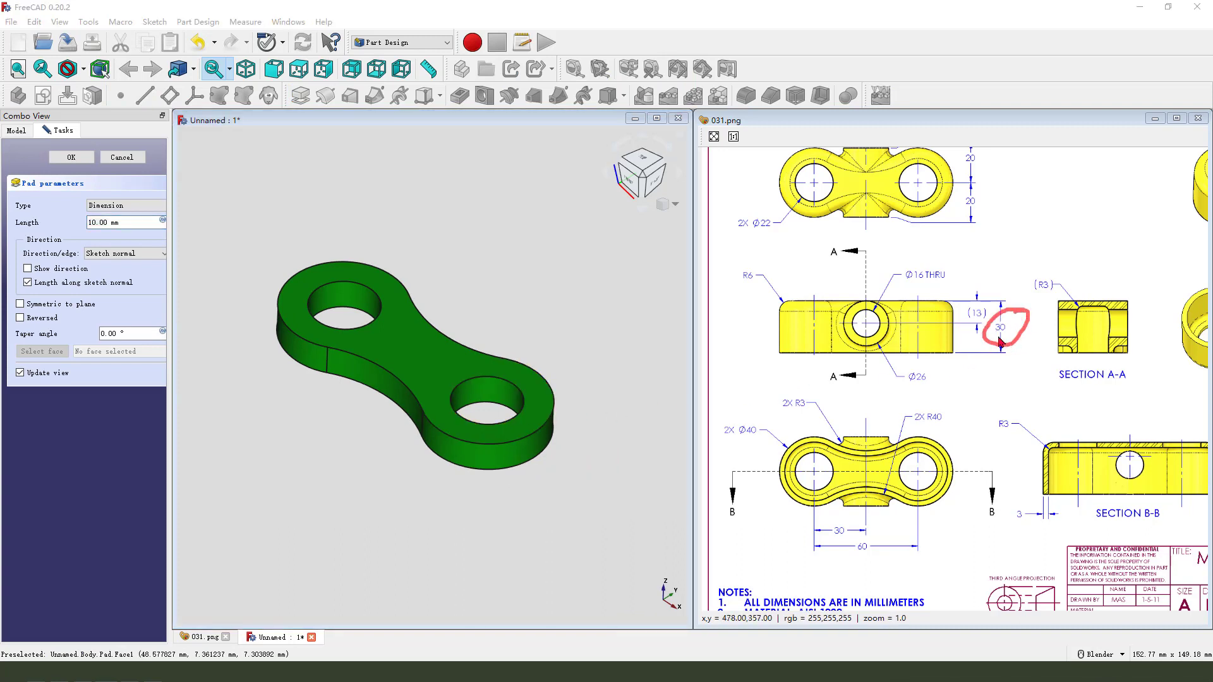
left_click(131, 221)
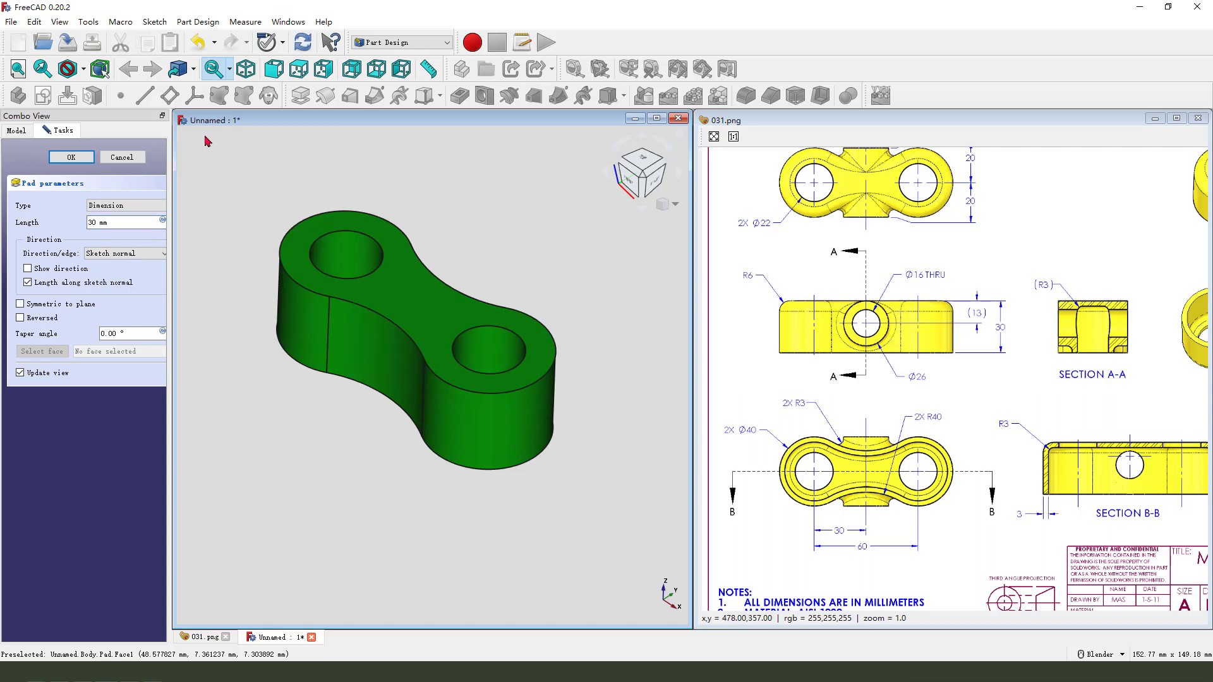
left_click(73, 158)
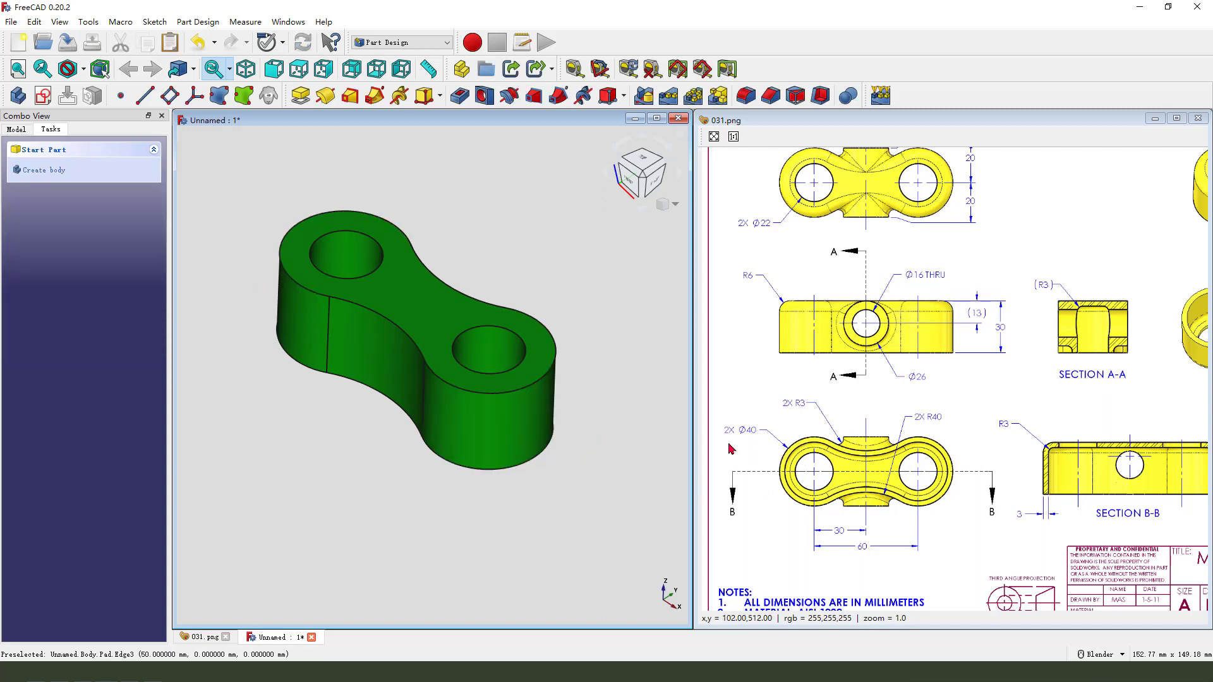
Step: Fillet the link's top outer edge with a 6 mm radius
left_click_drag(750, 260, 809, 296)
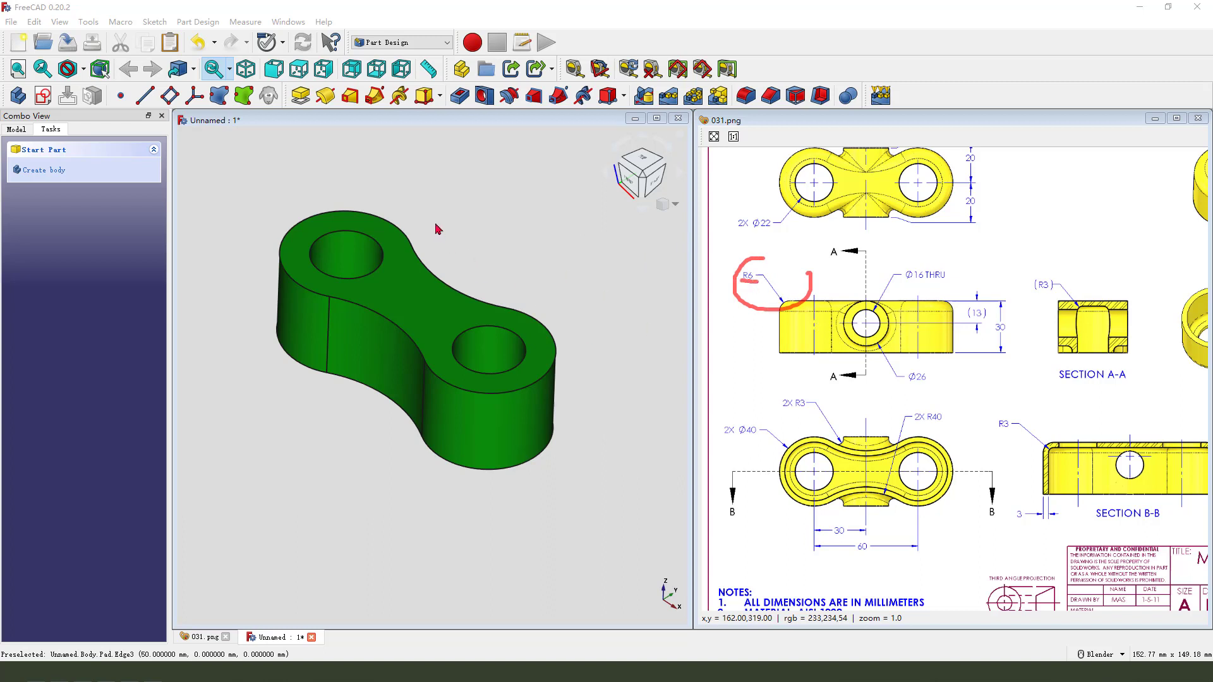
left_click_drag(464, 213, 416, 253)
left_click_drag(415, 235, 428, 257)
mouse_move(343, 216)
left_mouse_down()
mouse_move(398, 227)
mouse_move(496, 295)
mouse_move(544, 351)
left_mouse_up()
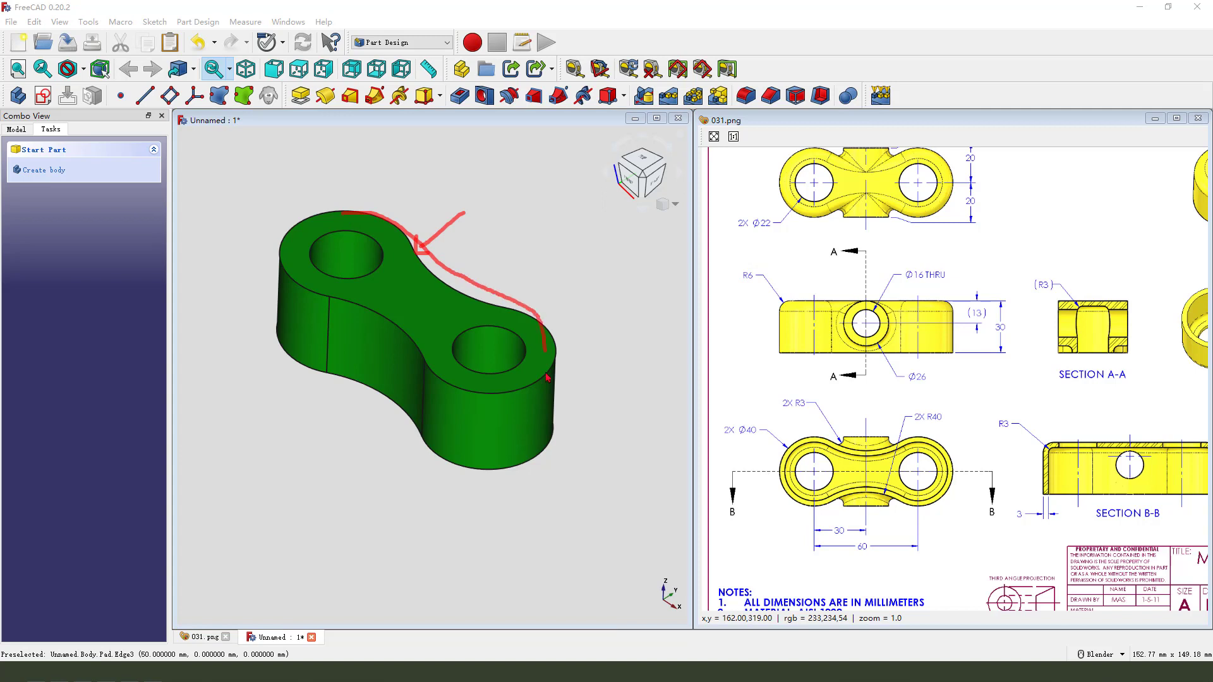
left_click(437, 276)
left_click(747, 96)
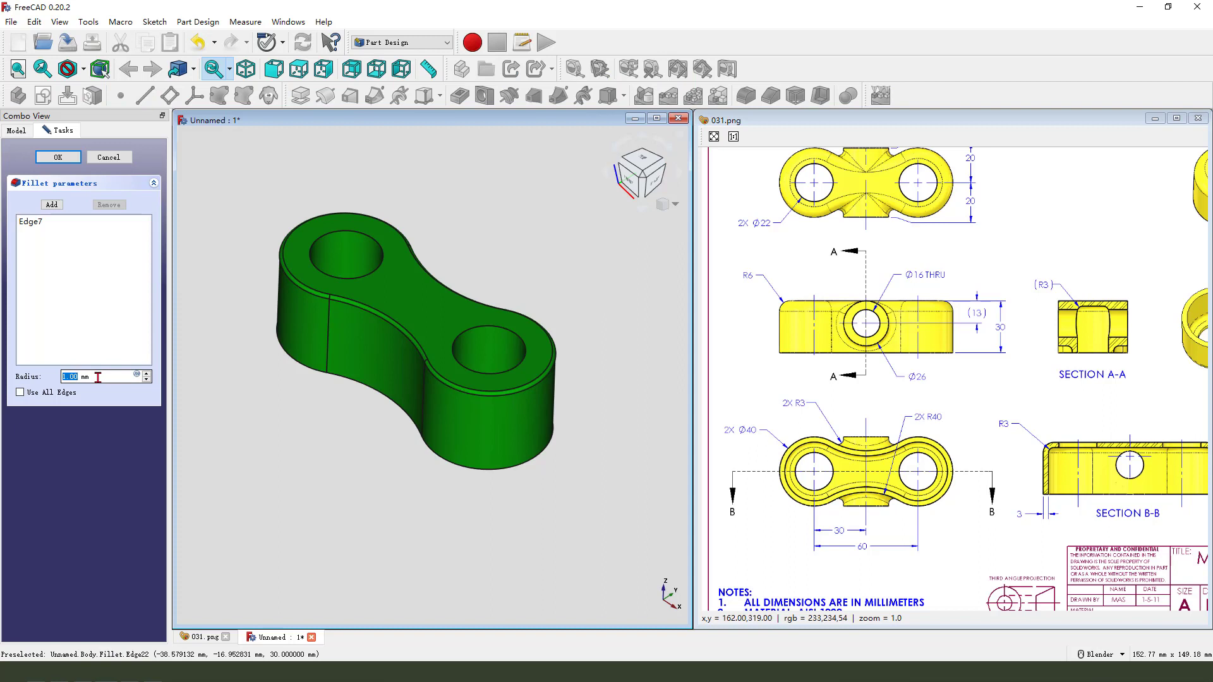
left_click_drag(54, 342, 111, 385)
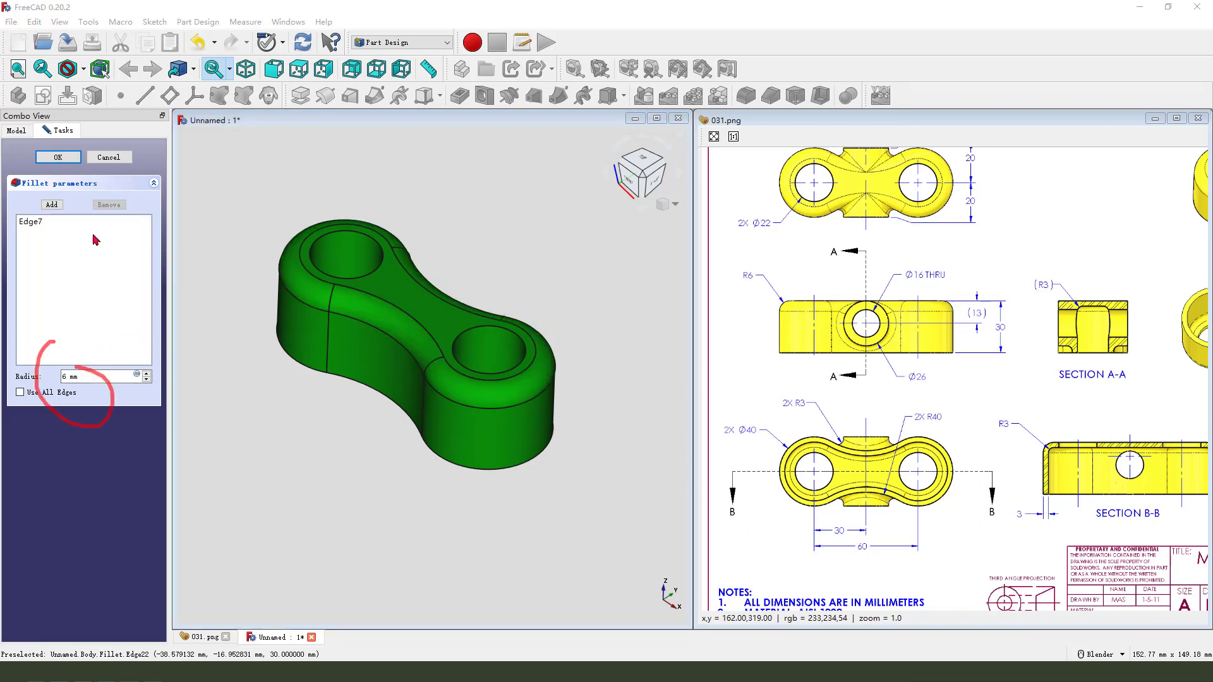
left_click(58, 157)
middle_click_drag(410, 284, 574, 471)
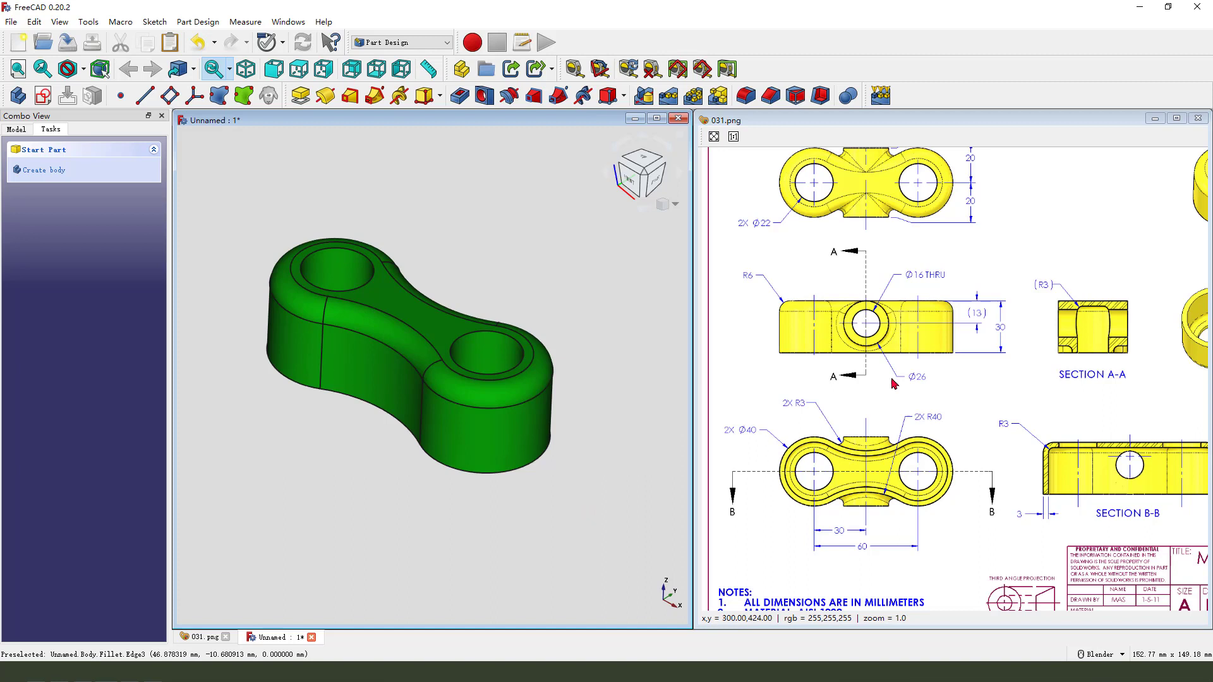
scroll(901, 321, "up", 3)
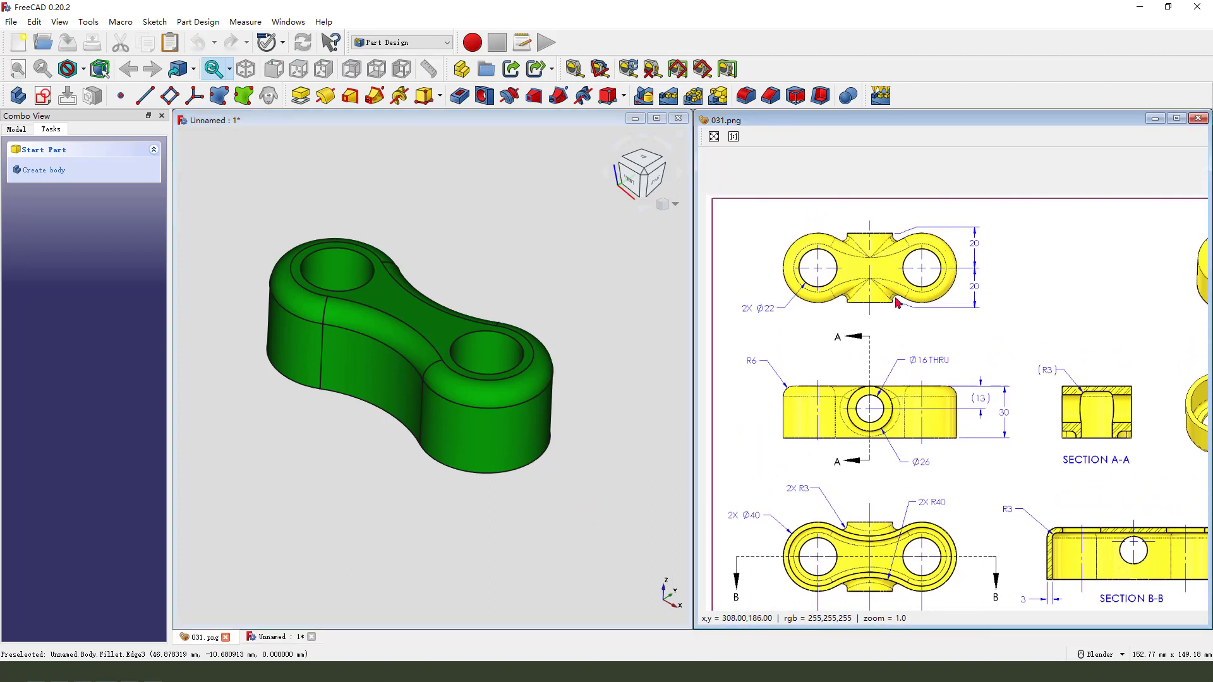
mouse_move(866, 212)
left_mouse_down()
mouse_move(844, 242)
mouse_move(861, 316)
mouse_move(878, 230)
left_mouse_up()
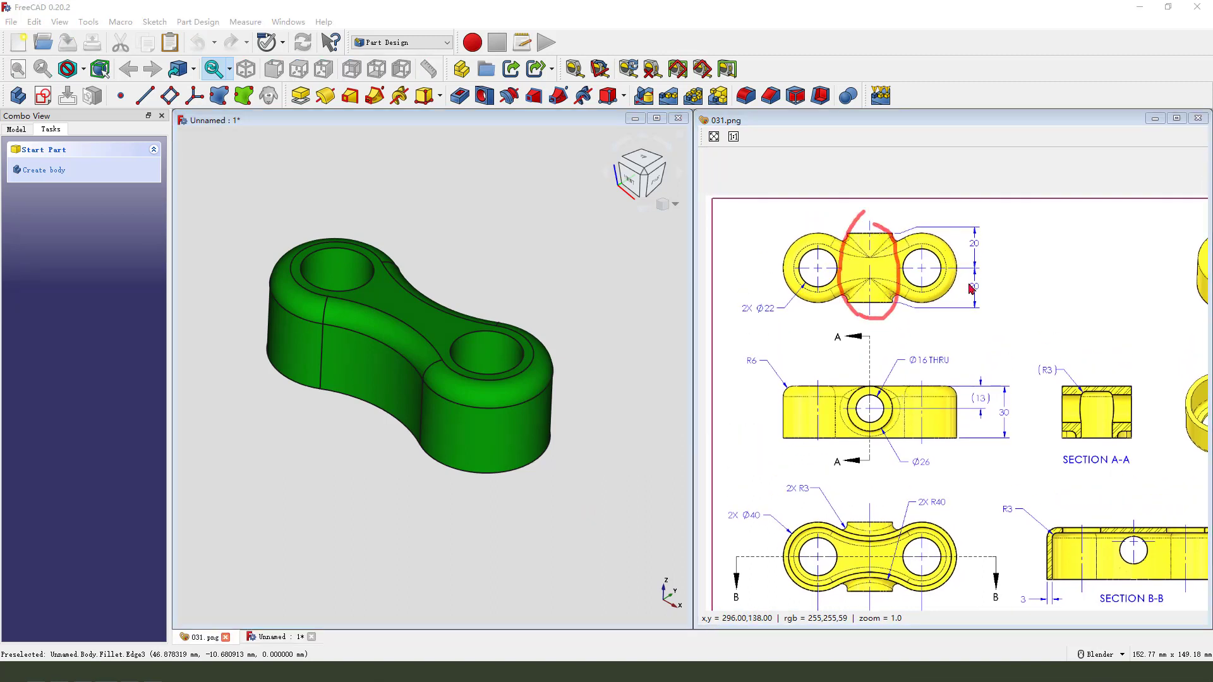
mouse_move(911, 368)
left_mouse_down()
mouse_move(943, 367)
mouse_move(930, 354)
left_mouse_up()
mouse_move(971, 253)
left_mouse_down()
mouse_move(951, 274)
mouse_move(967, 305)
mouse_move(982, 238)
left_mouse_up()
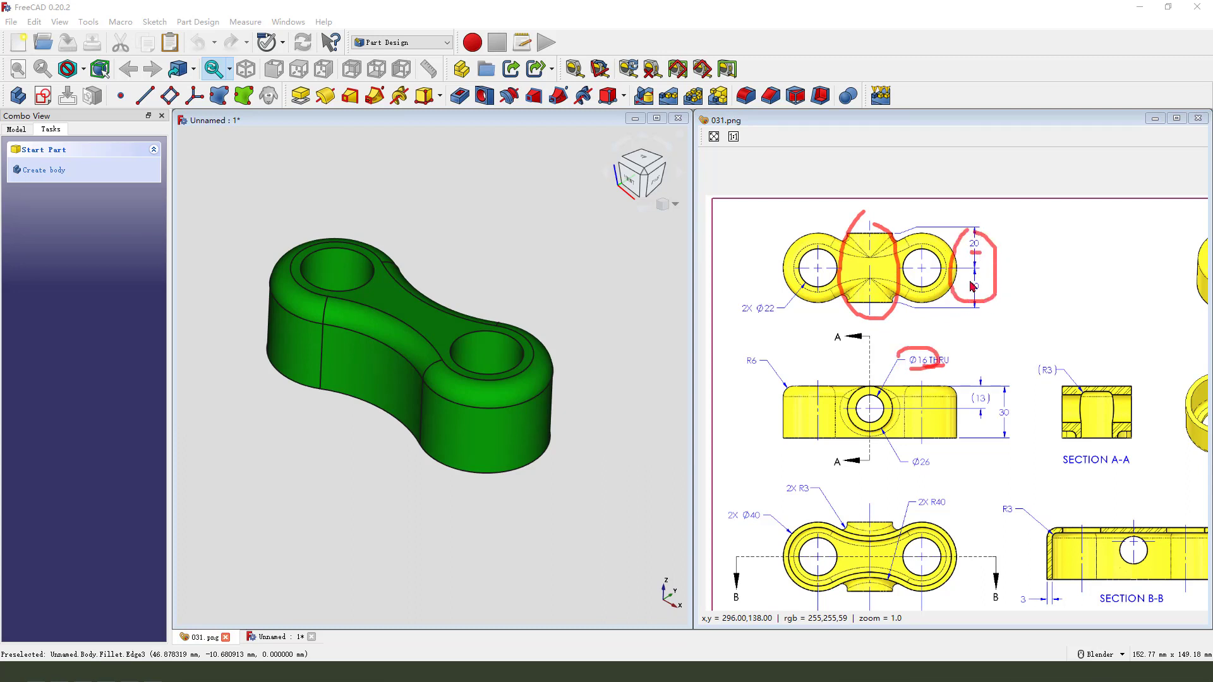
mouse_move(1010, 276)
left_mouse_down()
mouse_move(1011, 316)
mouse_move(1043, 316)
mouse_move(1030, 297)
left_mouse_up()
key("Escape")
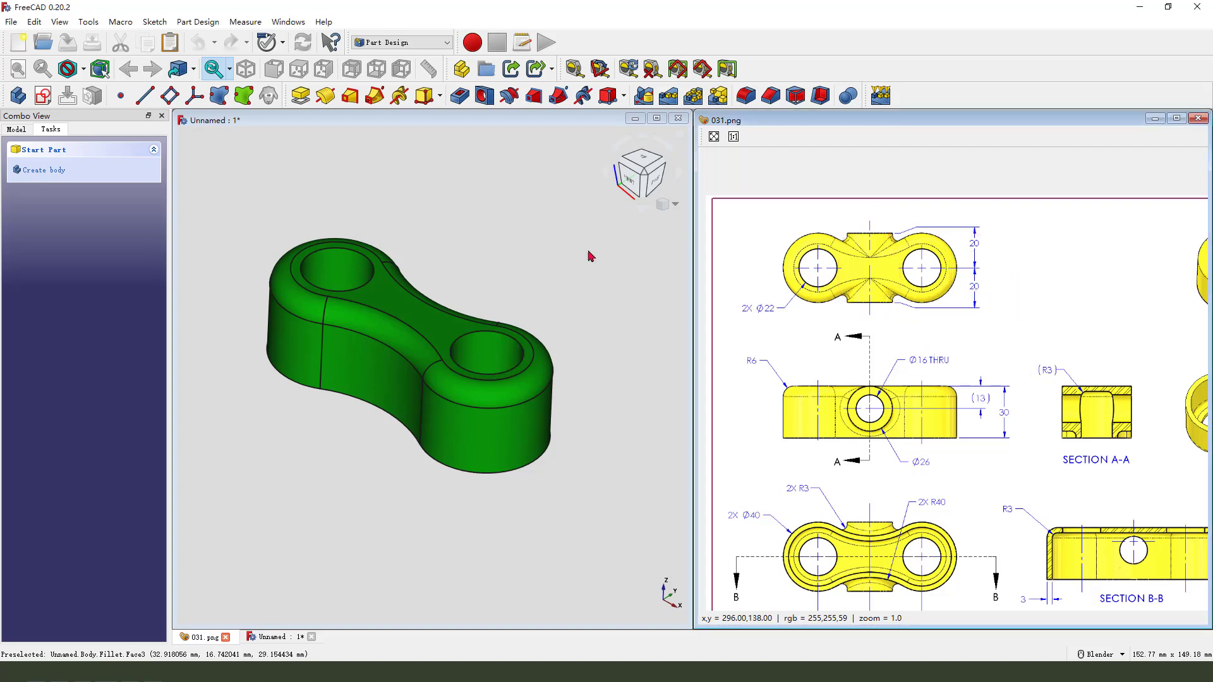
Step: Start a new sketch on the XZ_Plane
left_click(43, 96)
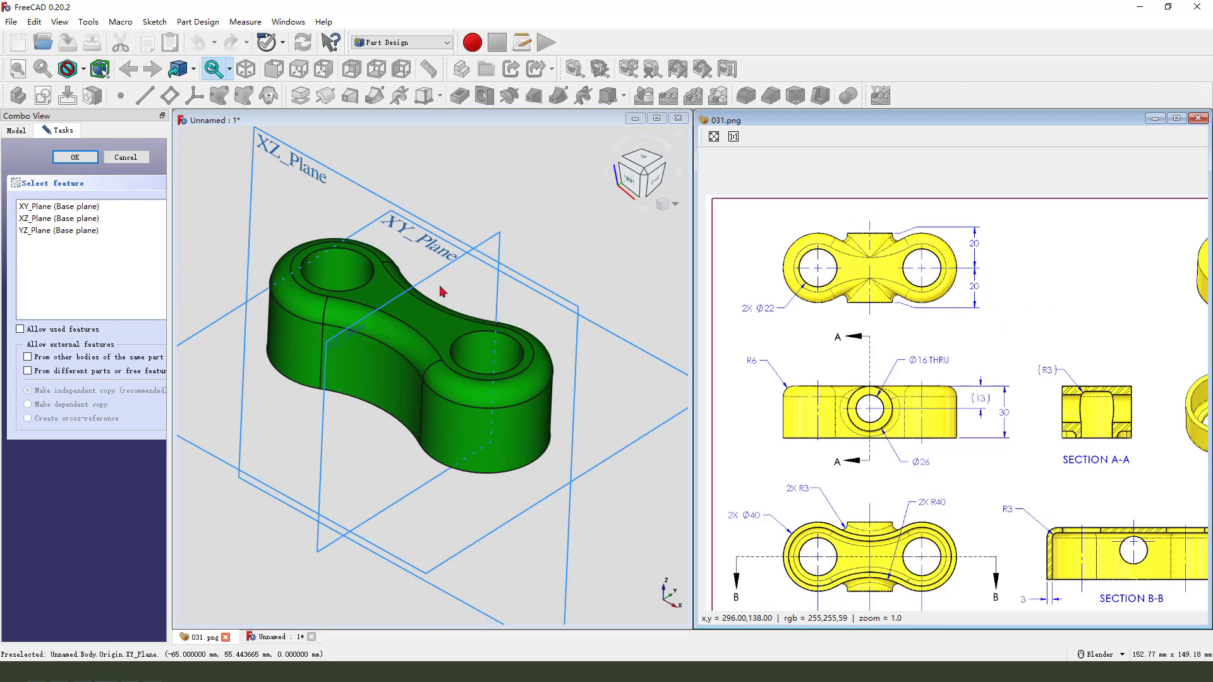
mouse_move(360, 175)
left_mouse_down()
mouse_move(325, 226)
mouse_move(351, 187)
left_mouse_up()
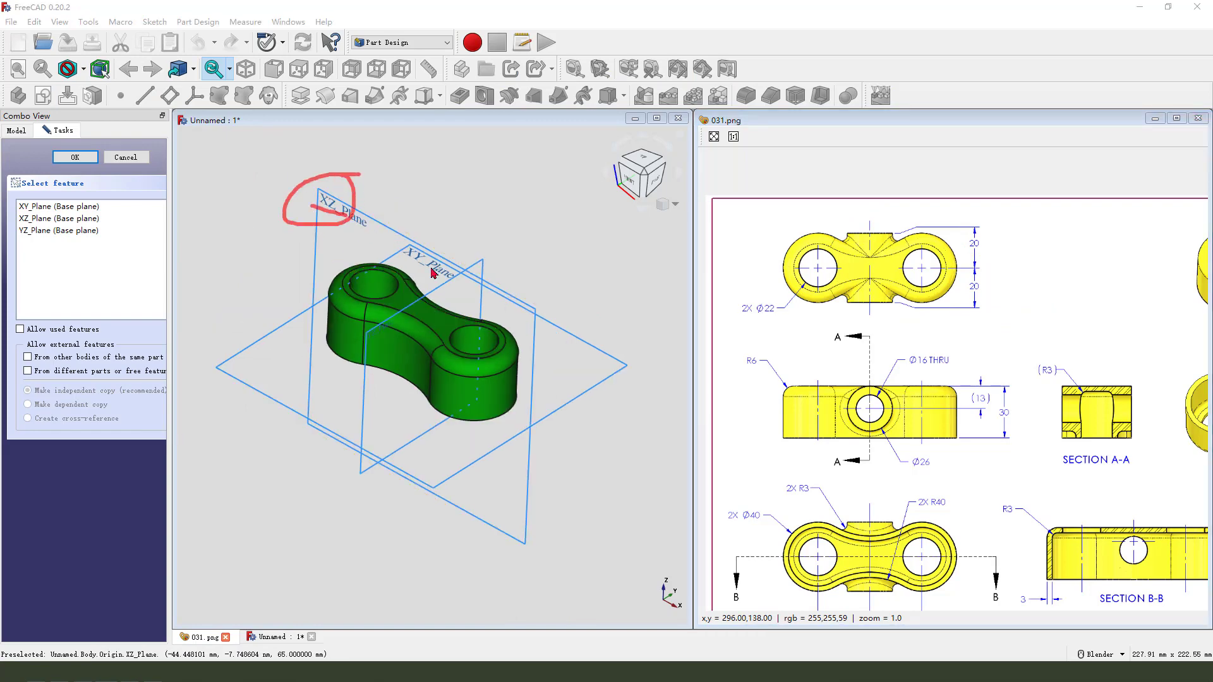
key("Escape")
left_click(352, 200)
scroll(301, 437, "up", 2)
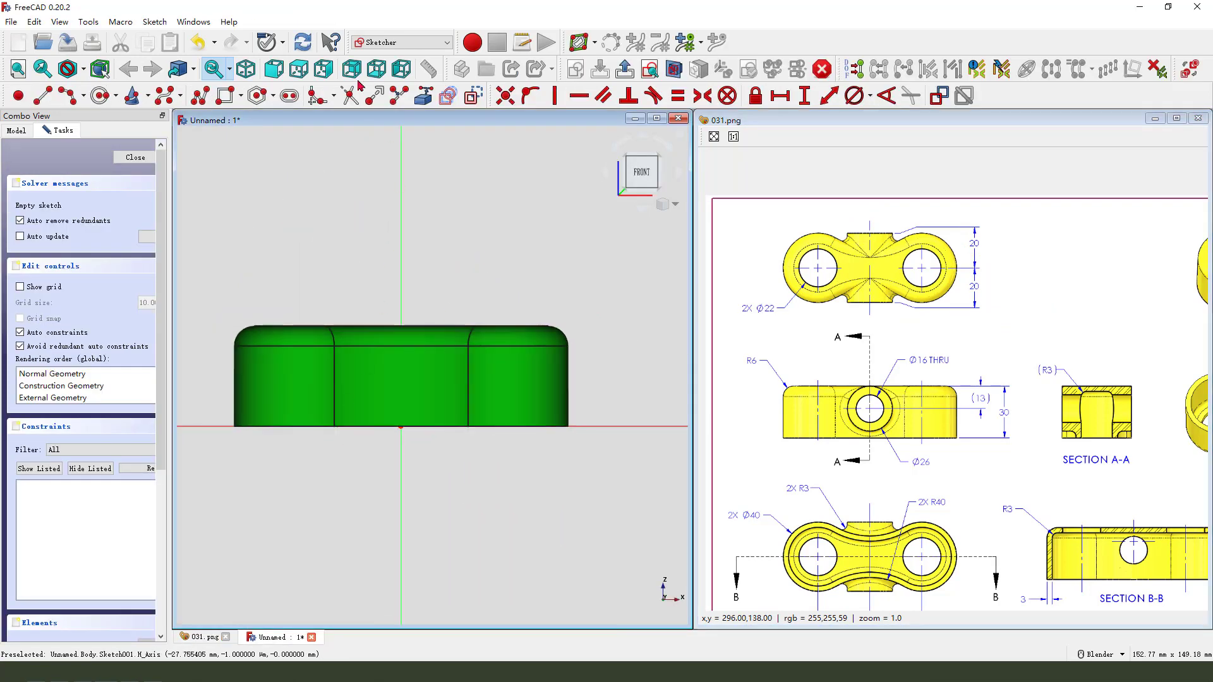
Step: Draw a circle centred on the vertical axis and give it a 16 mm diameter
left_click(100, 96)
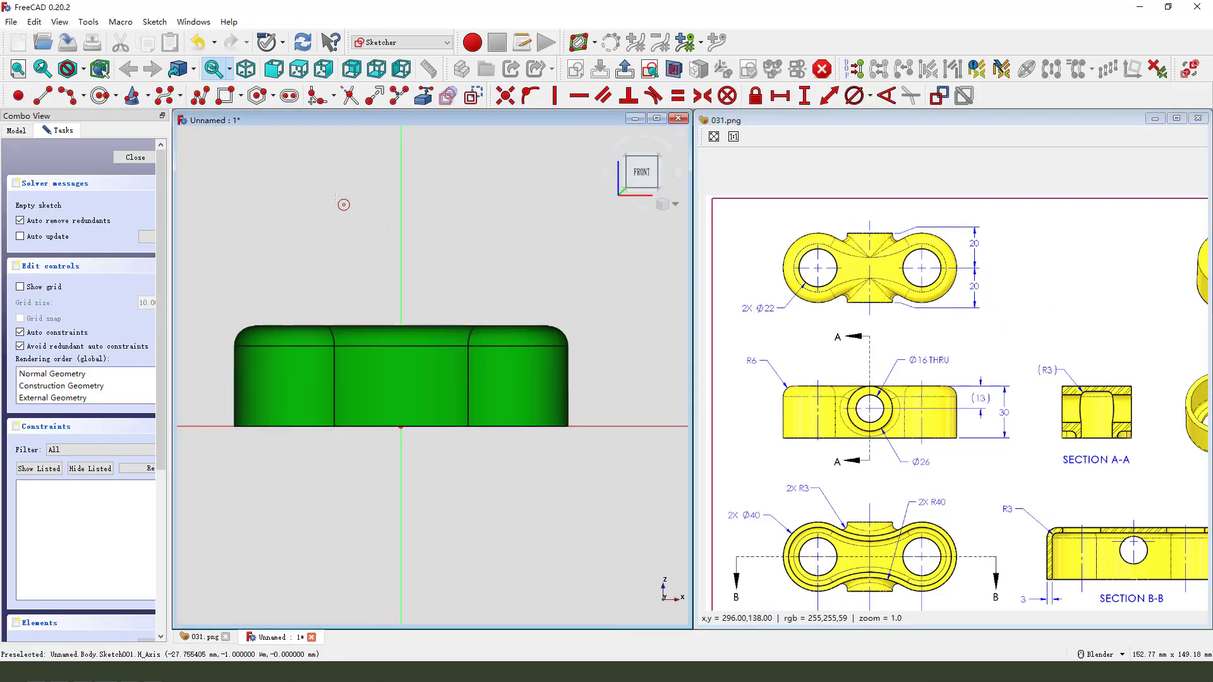
left_click(401, 259)
left_click(429, 239)
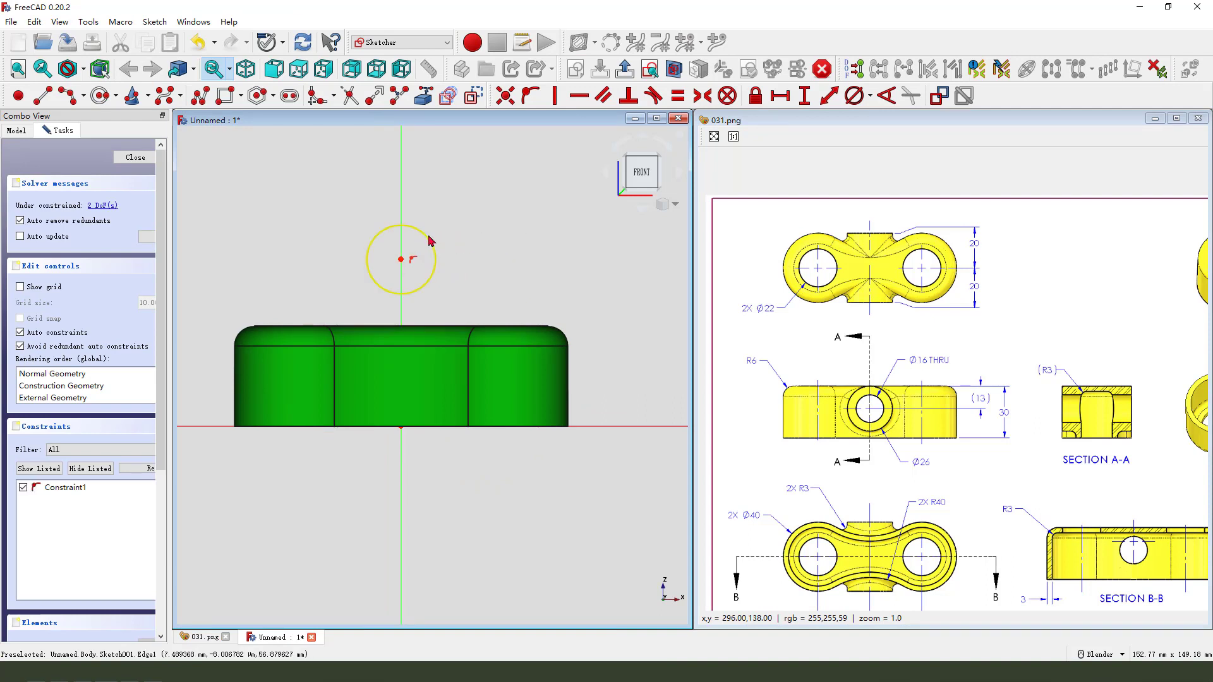
left_click(429, 239)
left_click(854, 96)
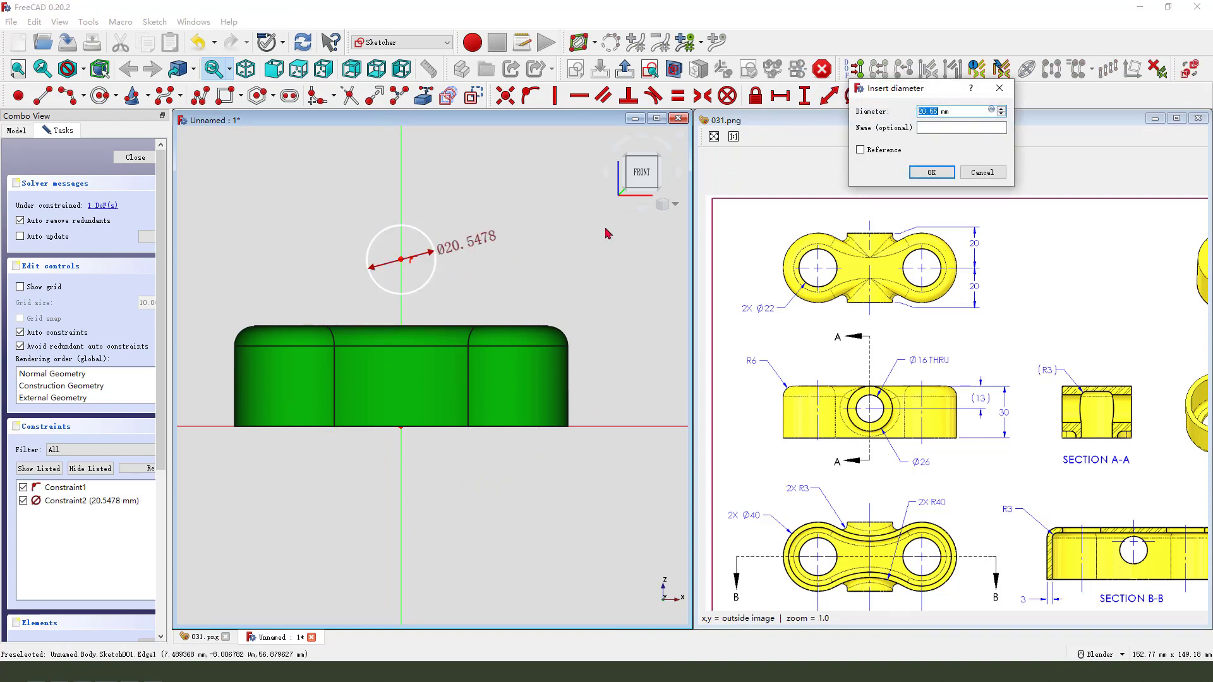
type("16")
key("Return")
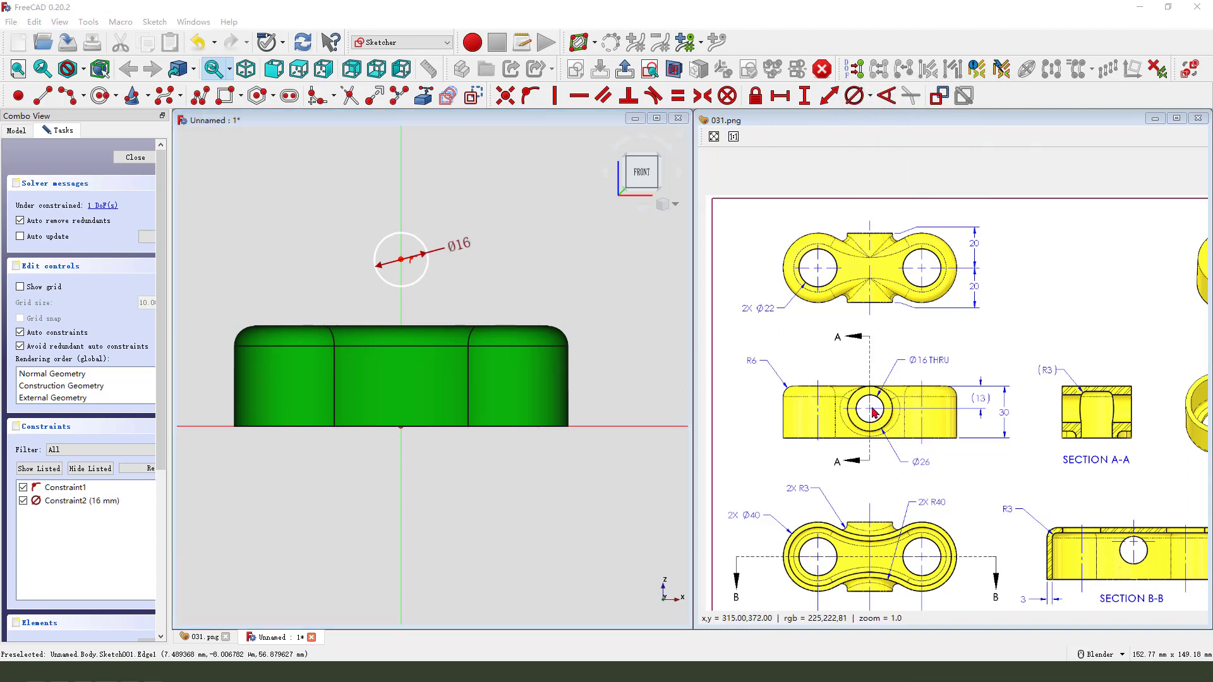
Step: Place the circle centre 17 mm above the origin and leave the sketch
mouse_move(872, 412)
left_mouse_down()
mouse_move(958, 408)
mouse_move(981, 422)
mouse_move(980, 450)
mouse_move(989, 397)
left_mouse_up()
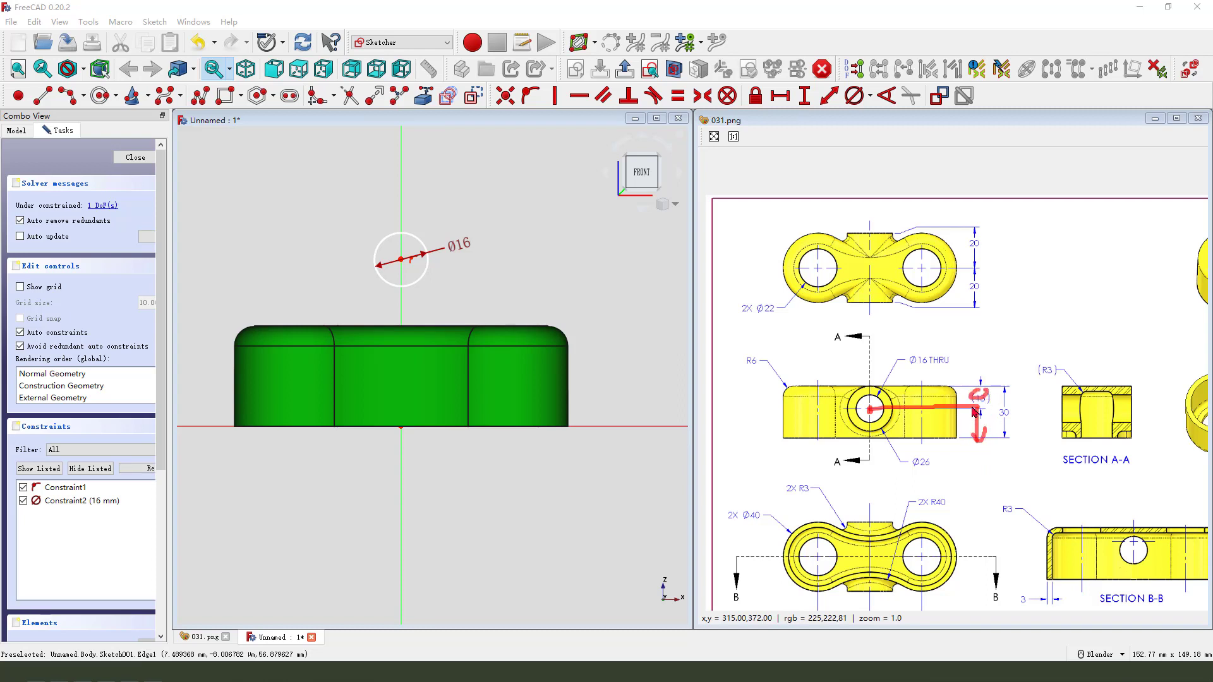
left_click_drag(943, 438, 959, 424)
key("Escape")
left_click_drag(997, 416, 1009, 416)
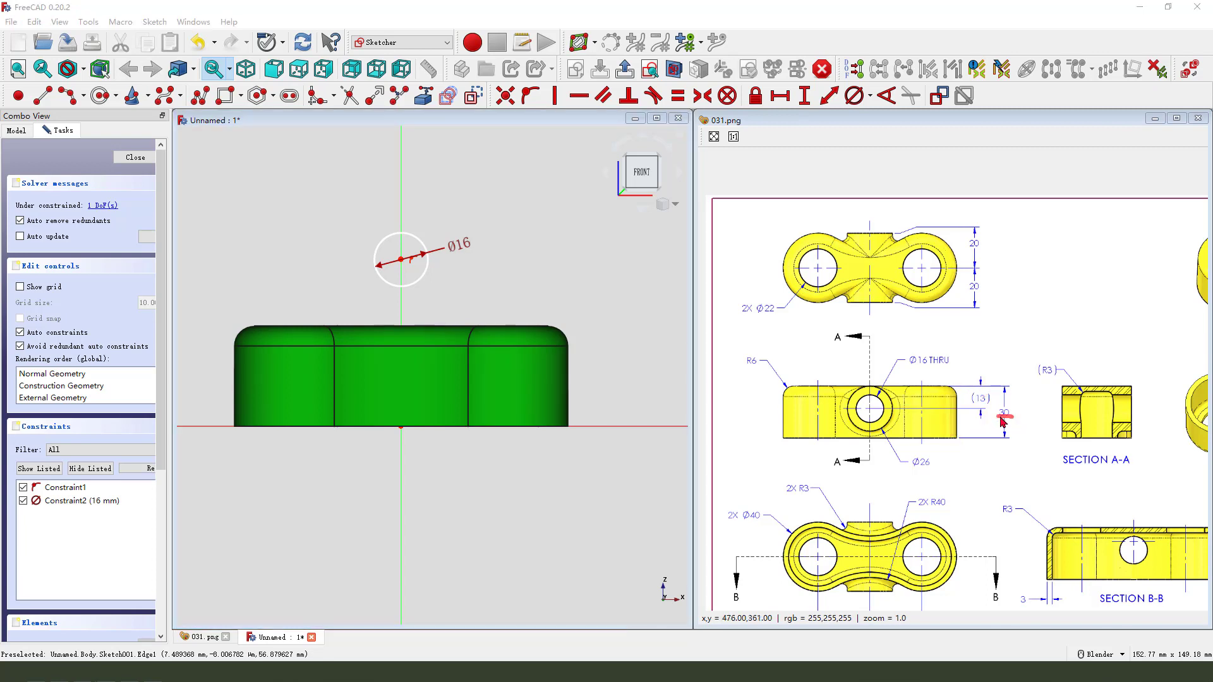
left_click_drag(984, 388, 991, 398)
key("Escape")
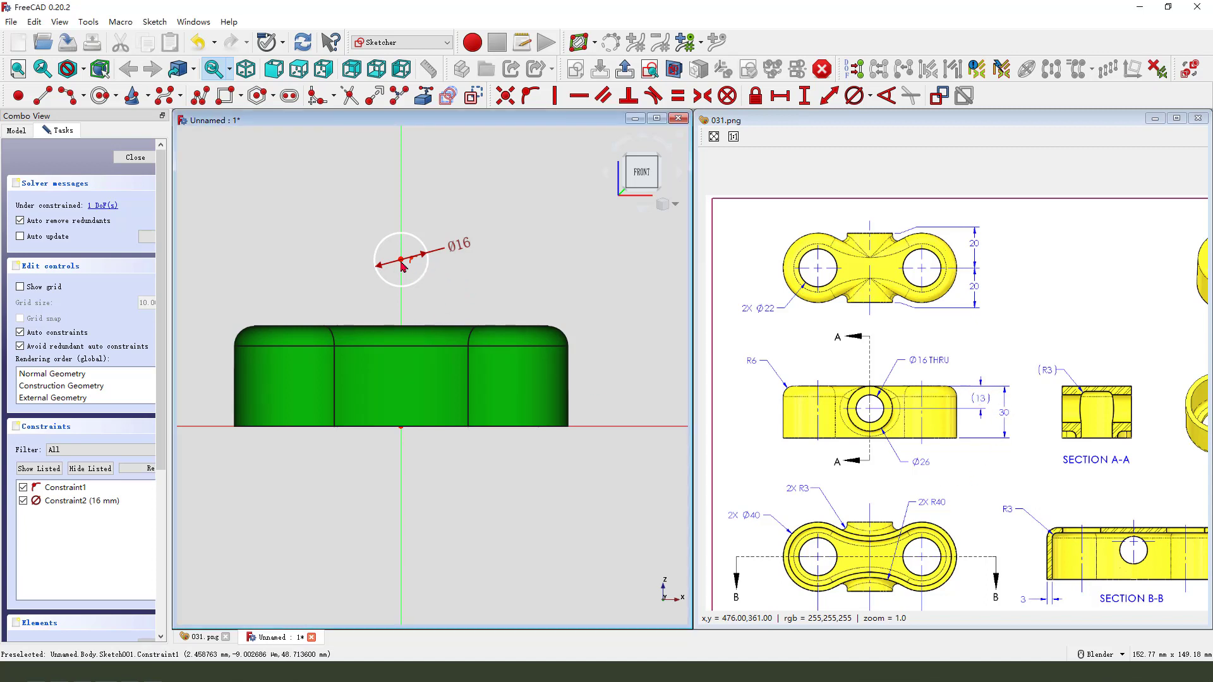
left_click(400, 428)
left_click(804, 96)
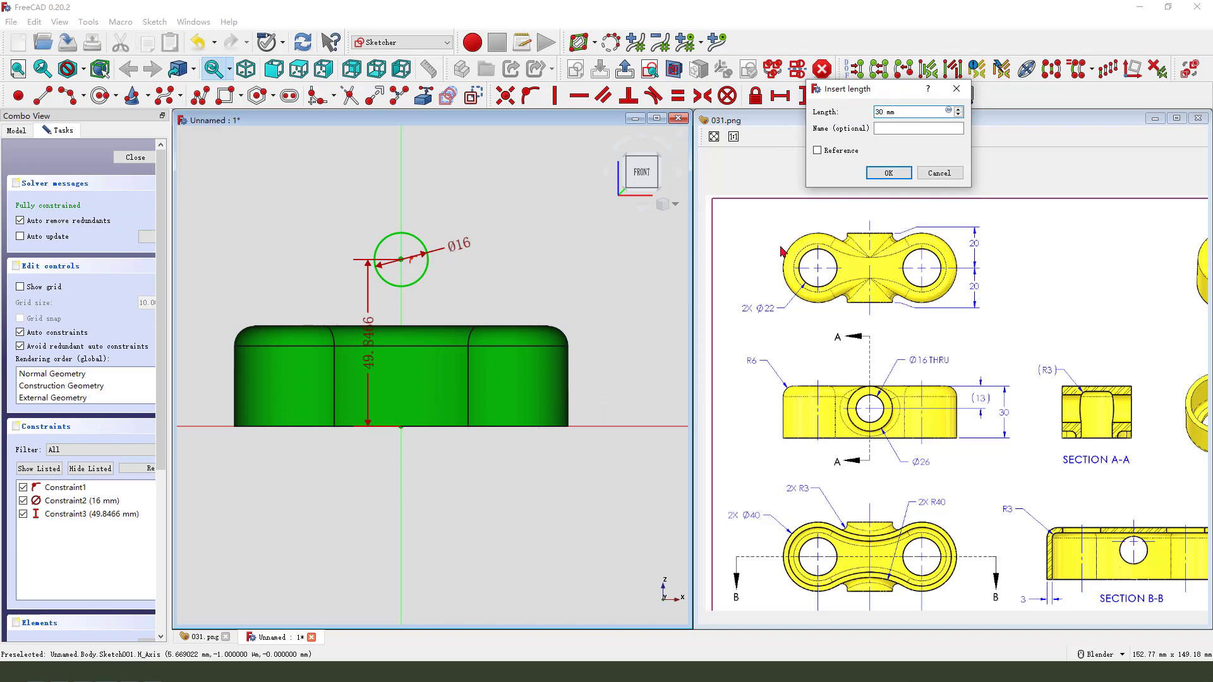
key("Return")
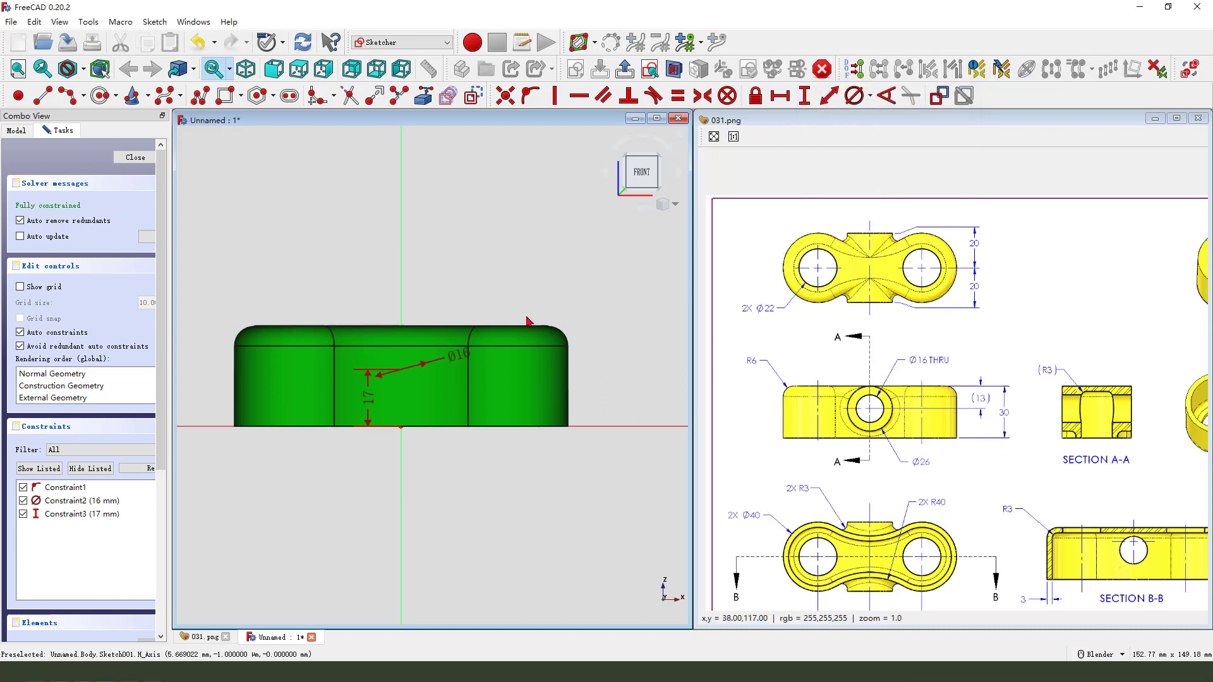
left_click(623, 71)
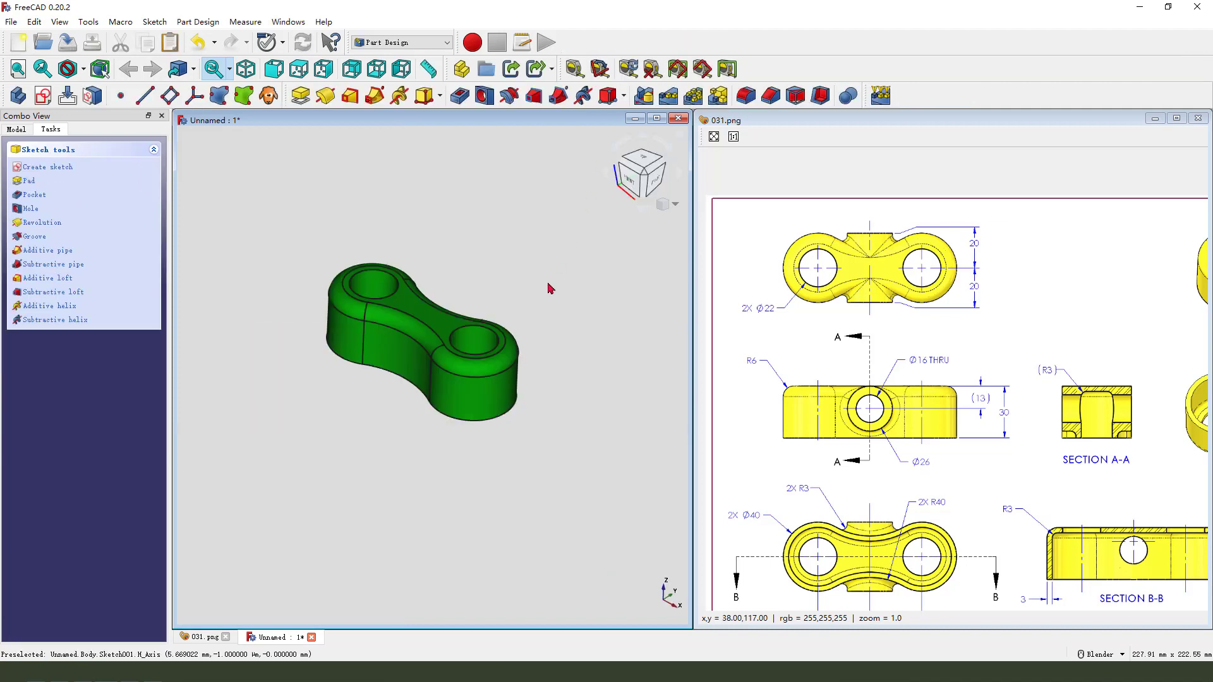
Step: Pad the circle sketch 40 mm, symmetric to plane, into a cylindrical boss
left_click(300, 96)
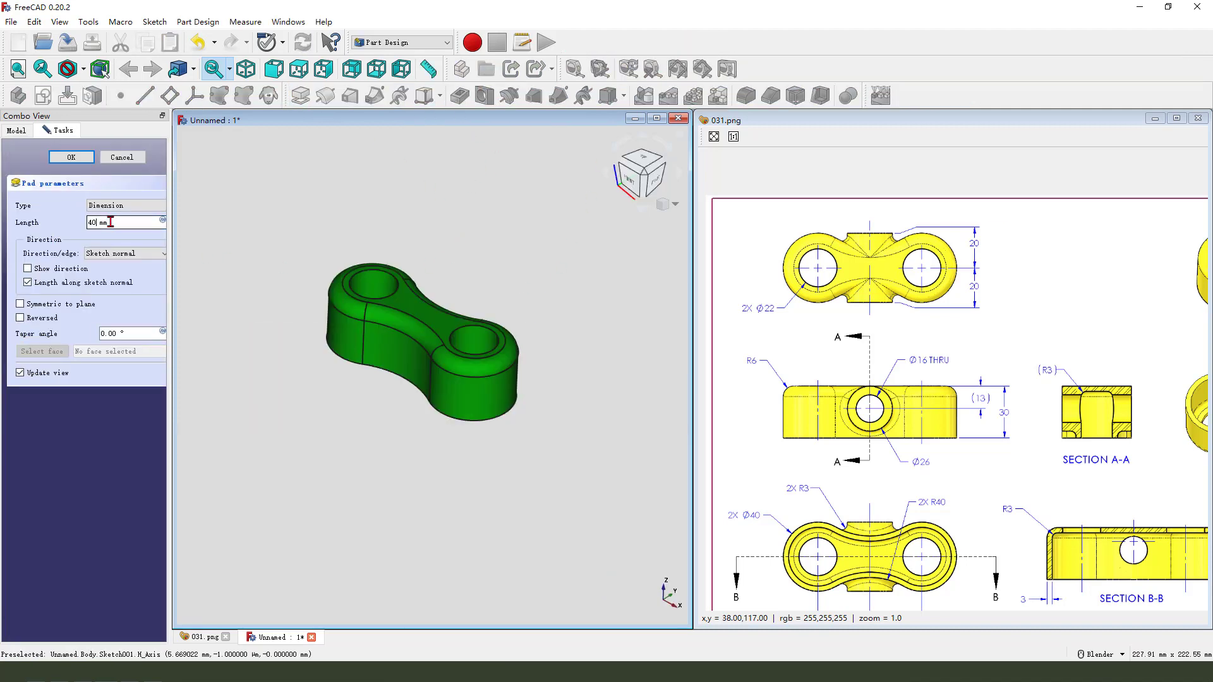
left_click(20, 304)
middle_click_drag(376, 345, 391, 396)
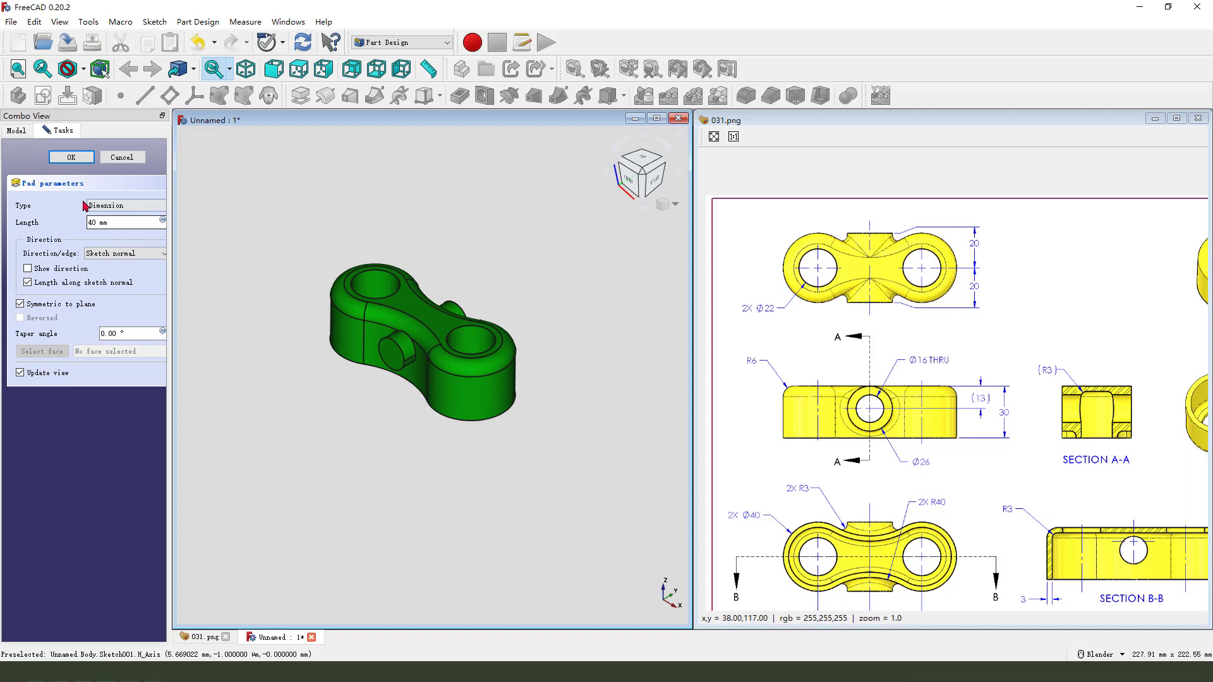
left_click(71, 157)
mouse_move(937, 348)
left_mouse_down()
mouse_move(907, 360)
mouse_move(927, 365)
left_mouse_up()
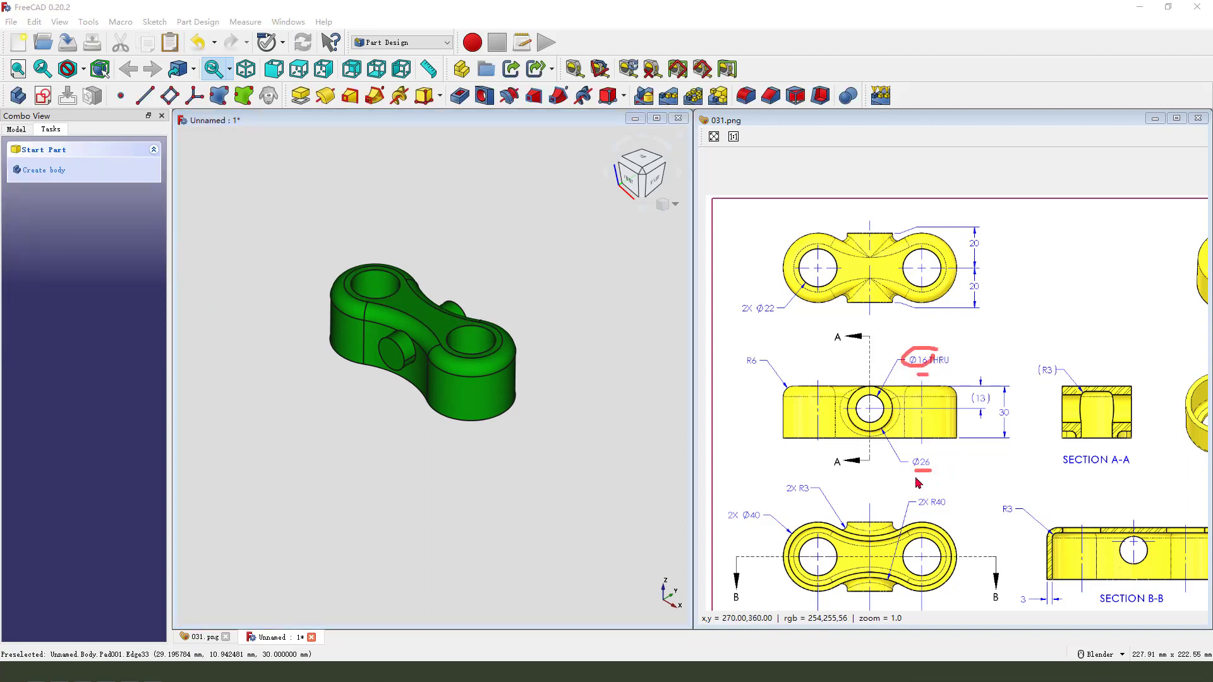
mouse_move(915, 478)
left_mouse_down()
mouse_move(921, 450)
mouse_move(907, 474)
left_mouse_up()
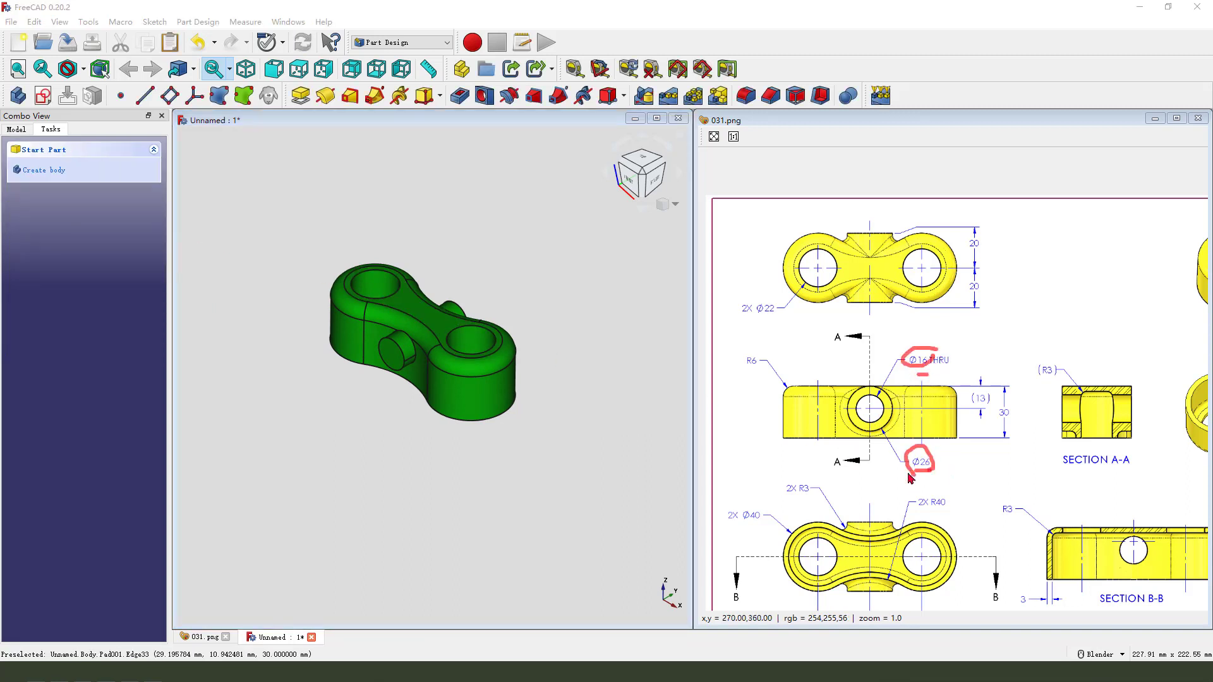
Step: Change Sketch001's circle diameter from 16 mm to 26 mm and rebuild the pad
left_click(17, 129)
left_click(34, 237)
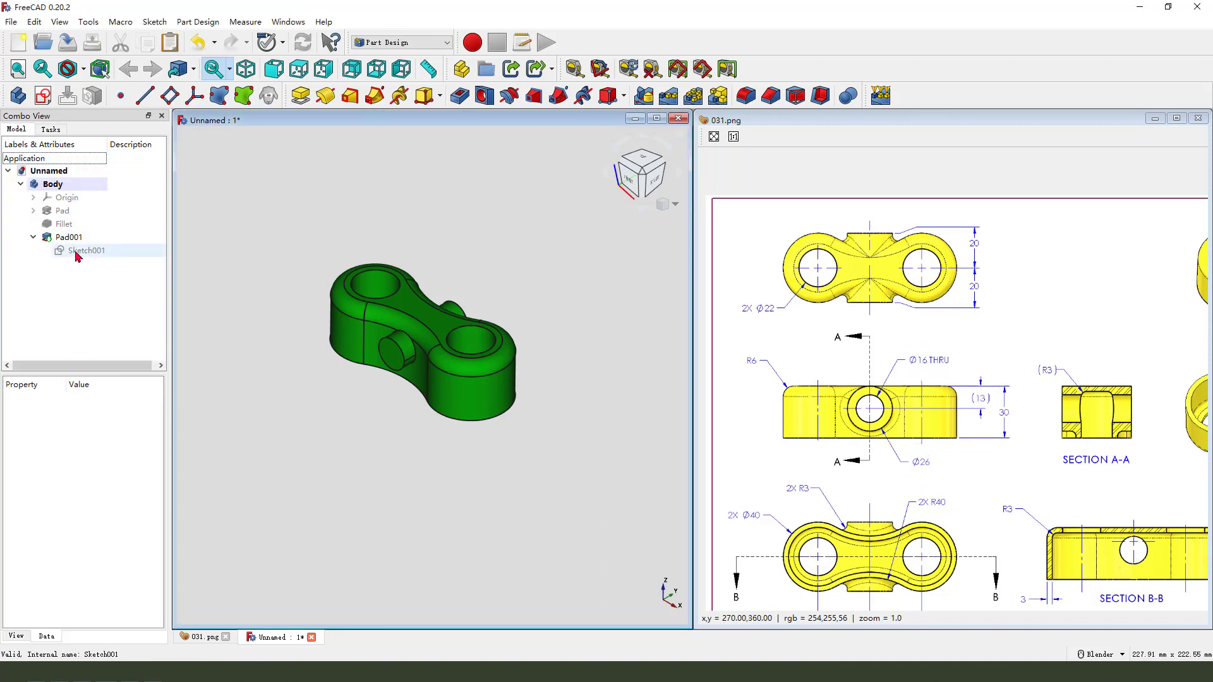
left_click(77, 252)
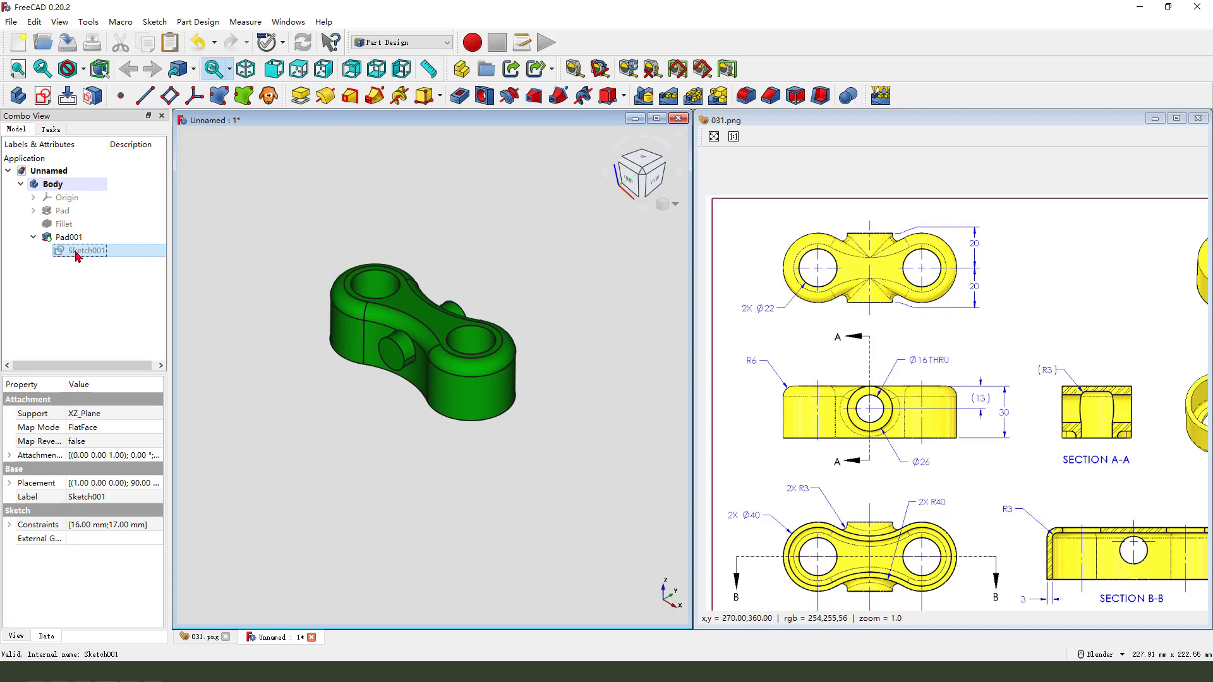
double_click(77, 252)
double_click(418, 339)
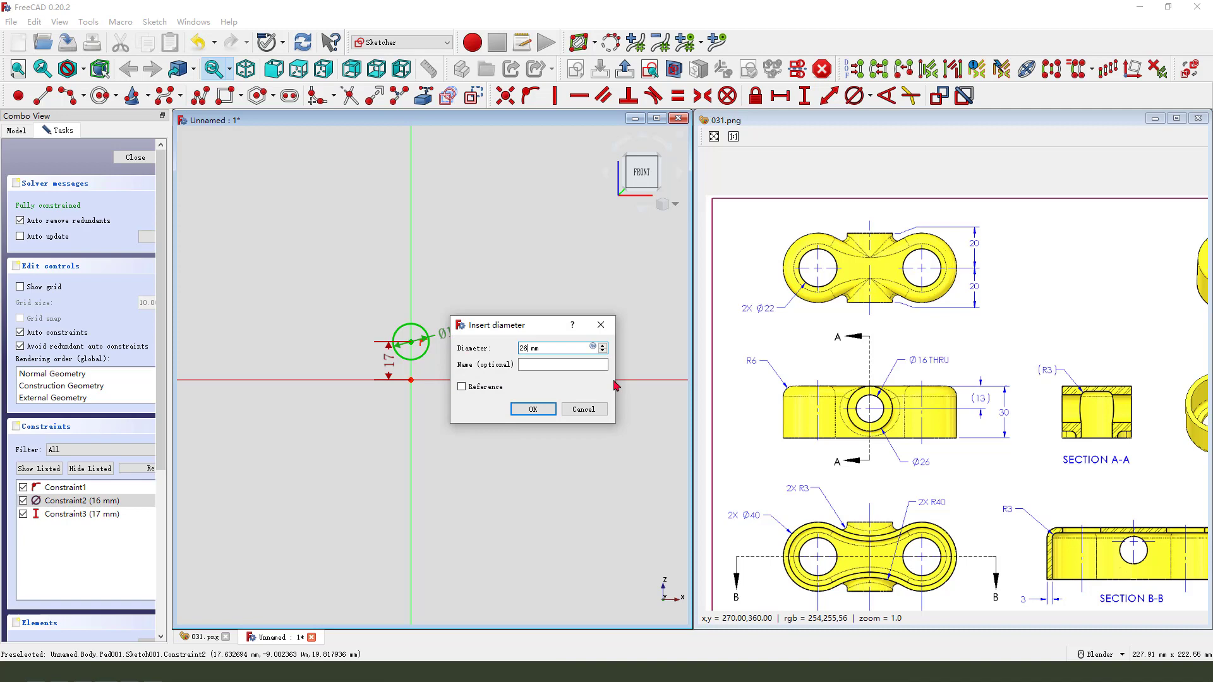
type("26")
key("Return")
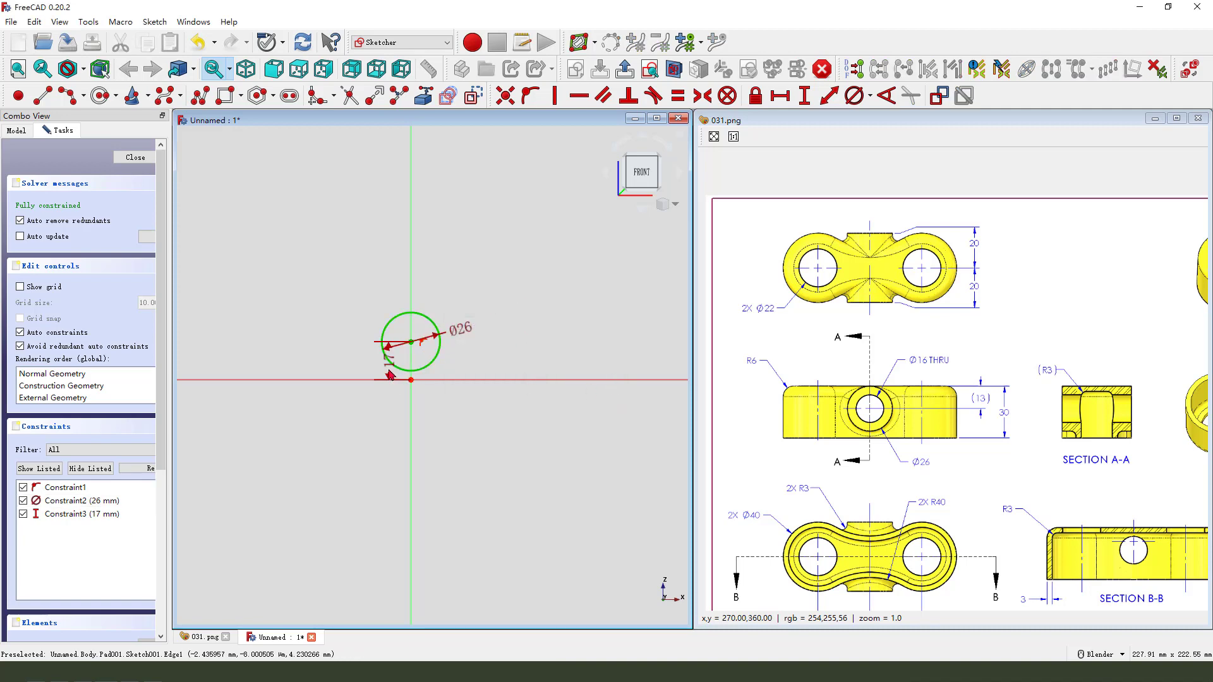
left_click_drag(389, 375, 349, 374)
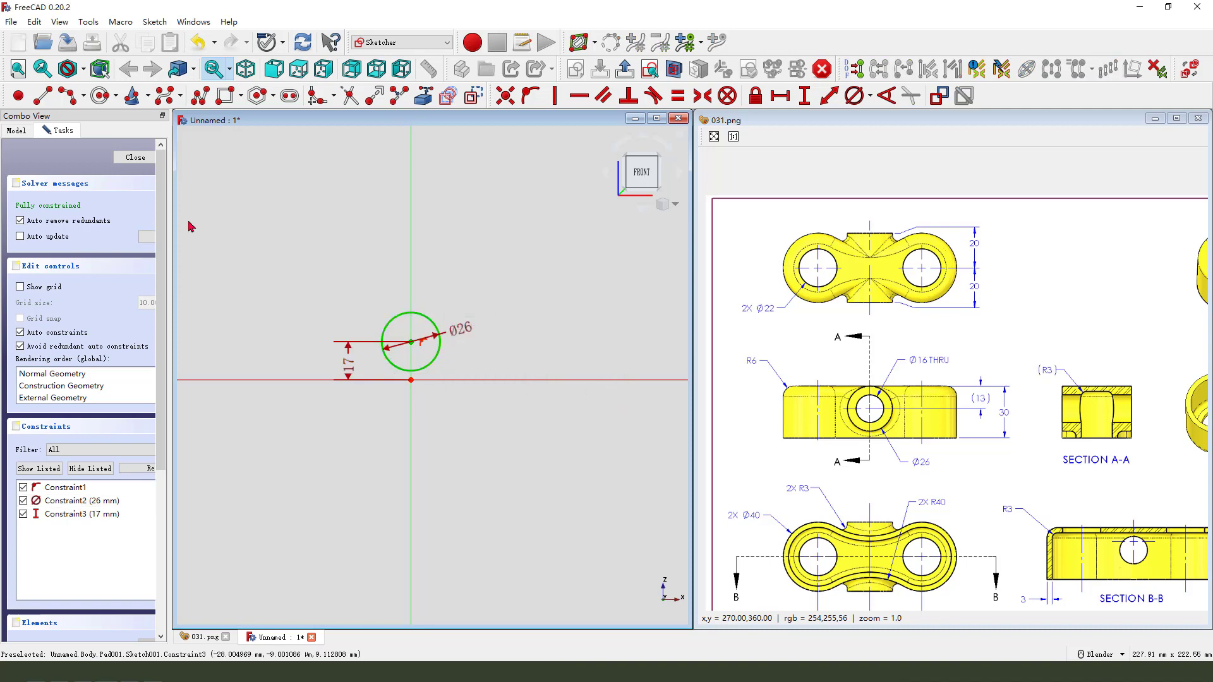
left_click(132, 158)
middle_click_drag(471, 351, 440, 386)
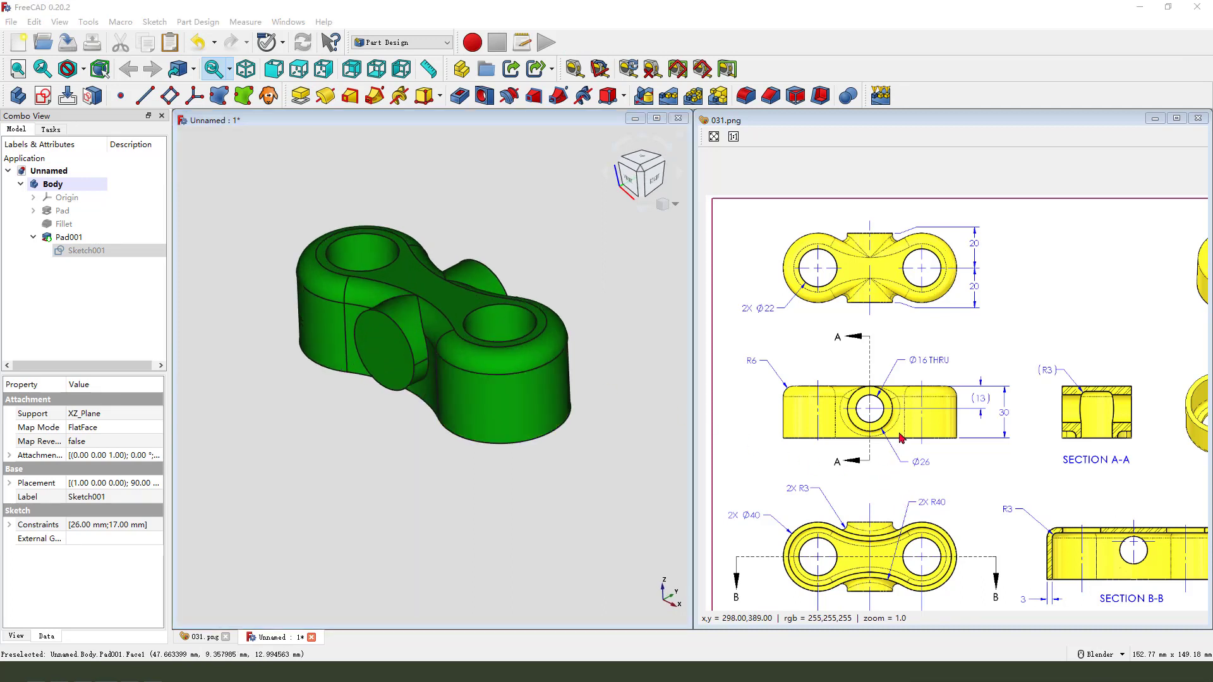
left_click_drag(896, 404, 862, 432)
mouse_move(807, 479)
left_mouse_down()
mouse_move(789, 495)
mouse_move(810, 482)
left_mouse_up()
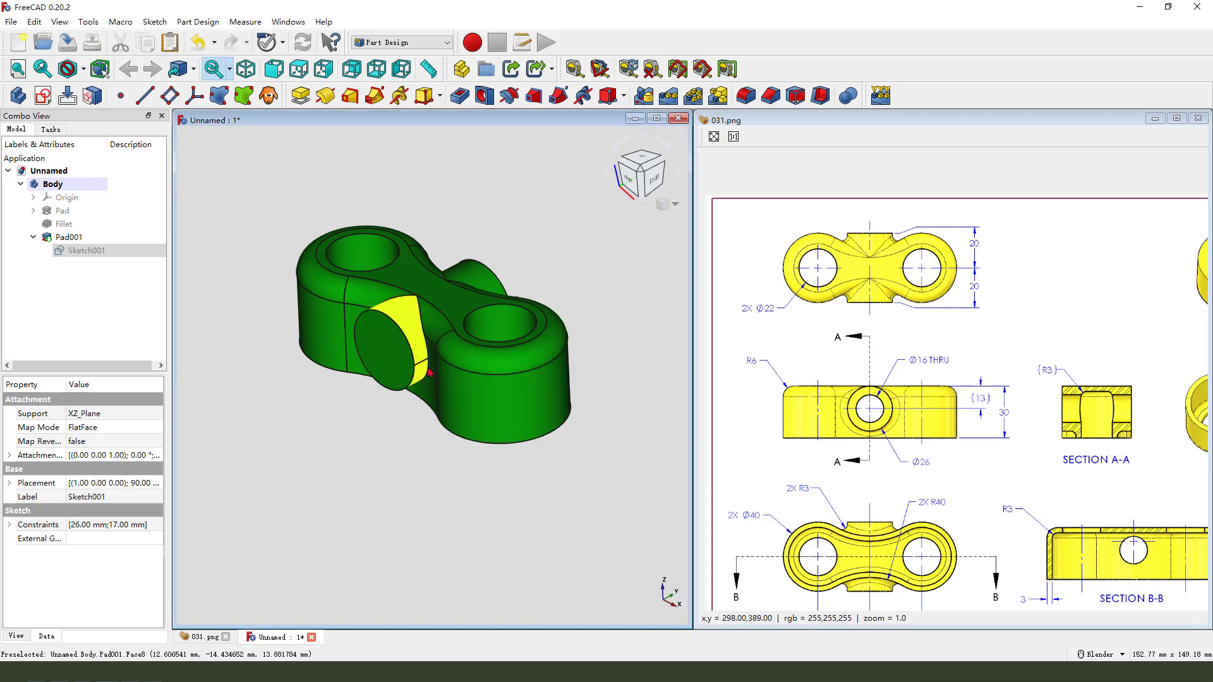
scroll(430, 372, "up", 3)
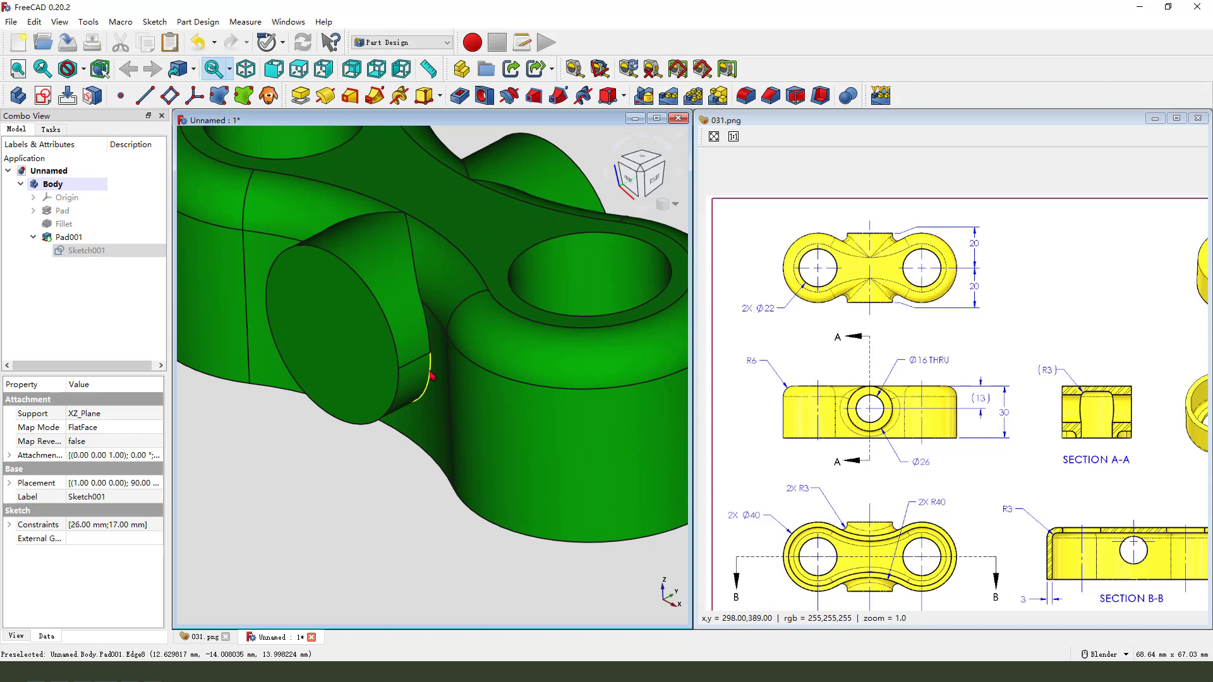
left_click(435, 378)
scroll(434, 378, "down", 5)
left_click(746, 95)
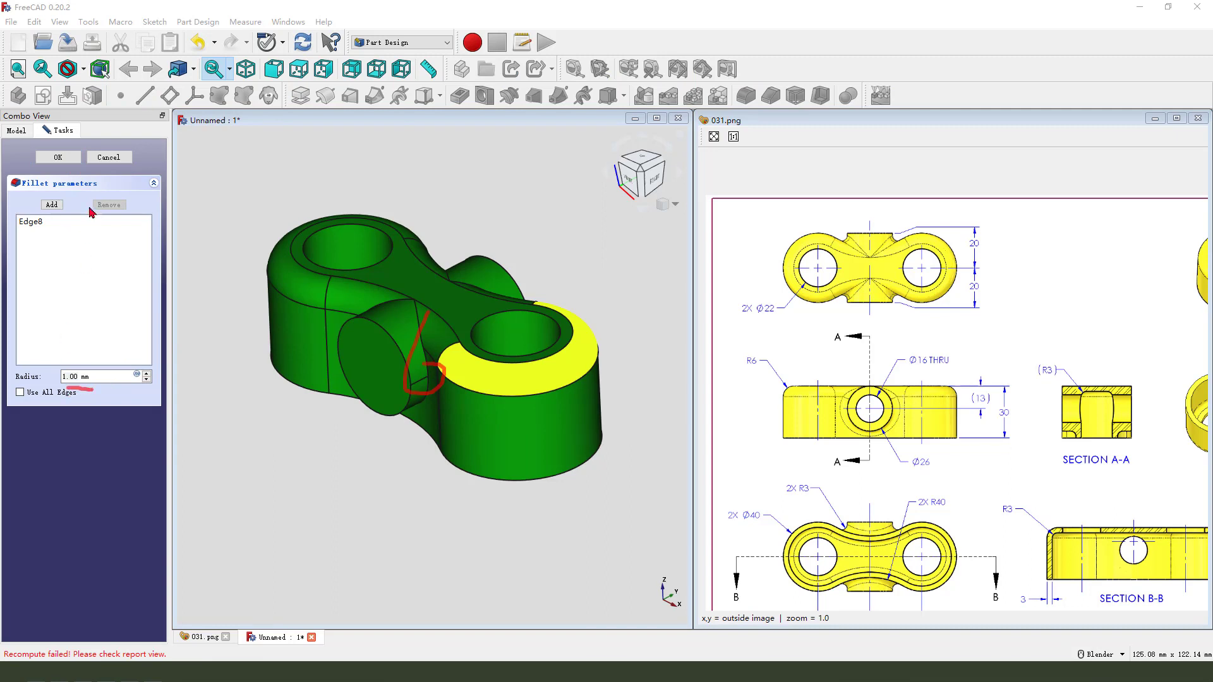
left_click(58, 157)
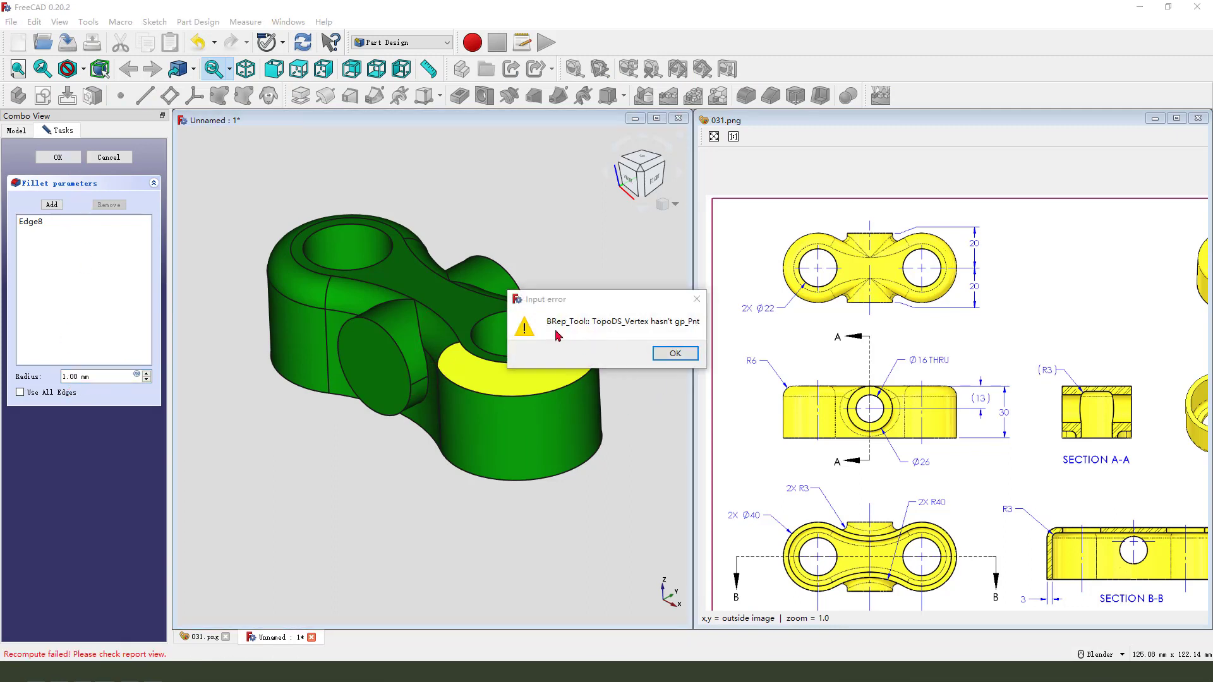
left_click_drag(554, 330, 713, 345)
key("Escape")
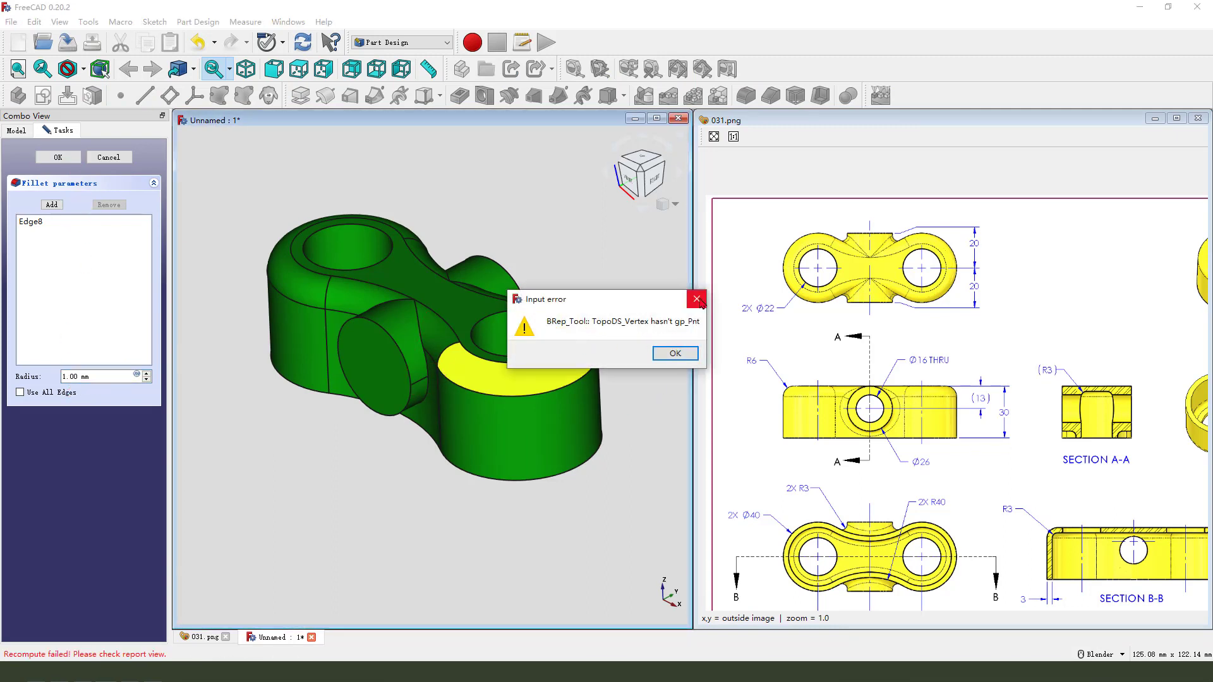
left_click(698, 299)
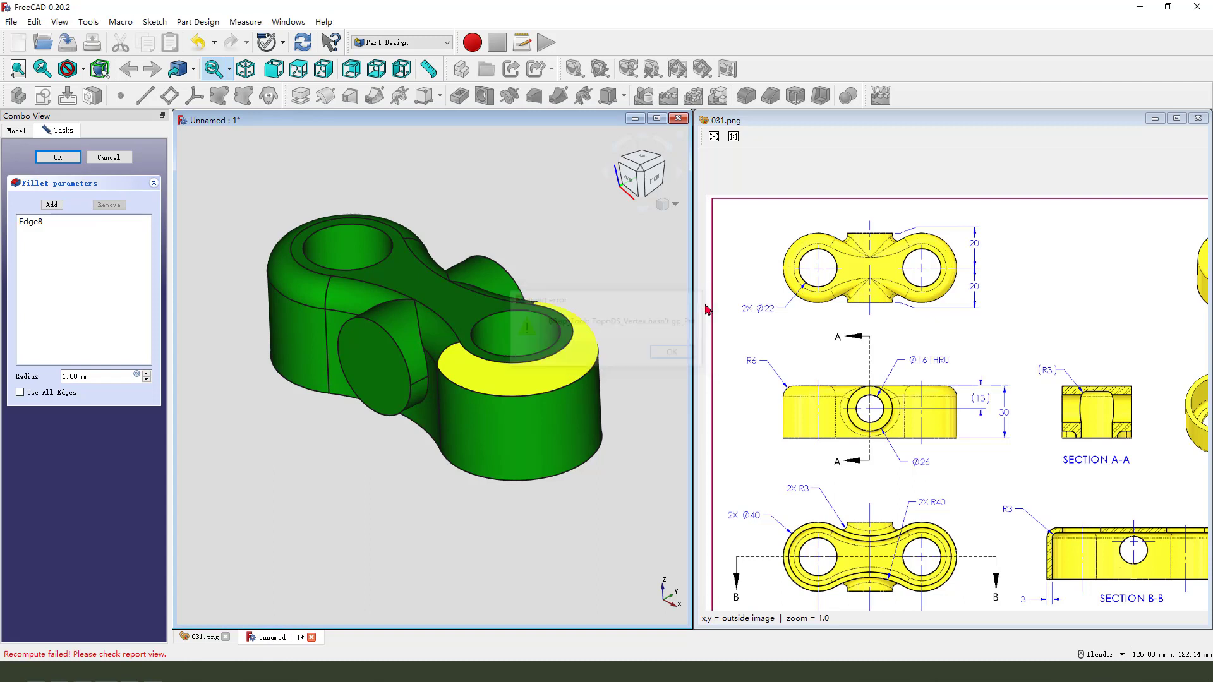
left_click(109, 158)
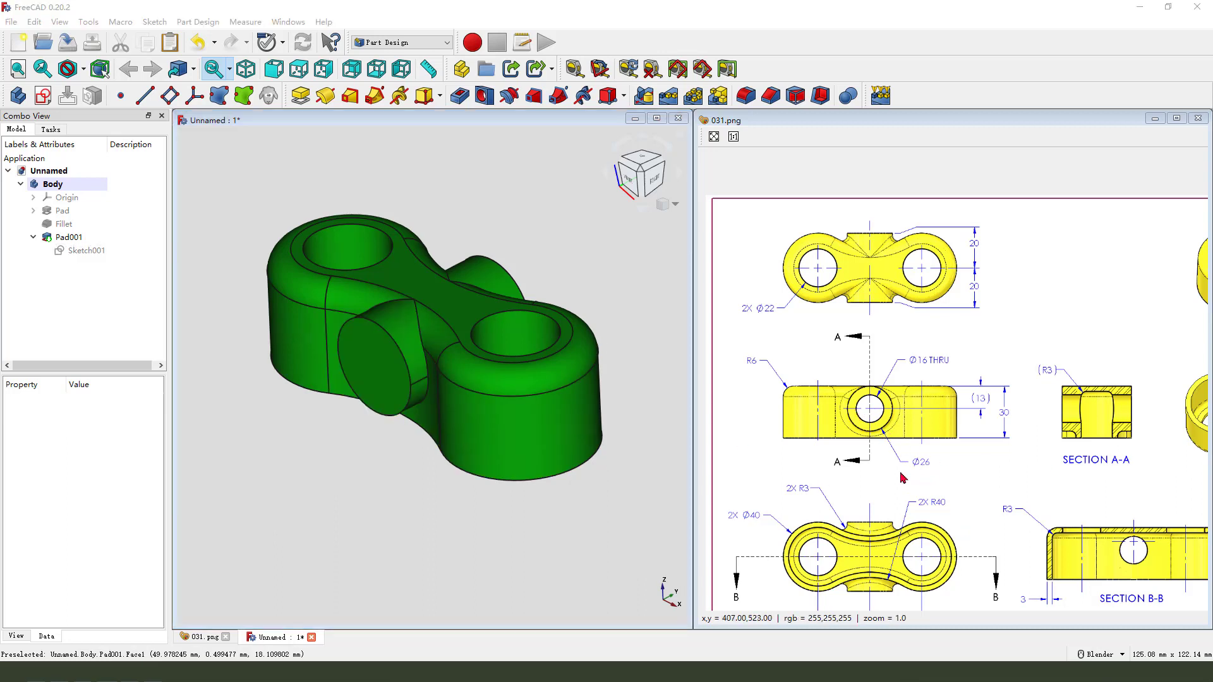
Step: Change Sketch001's Ø26 diameter constraint to 25.999 mm and rebuild the part
mouse_move(903, 478)
left_mouse_down()
mouse_move(958, 475)
mouse_move(896, 469)
mouse_move(926, 475)
left_mouse_up()
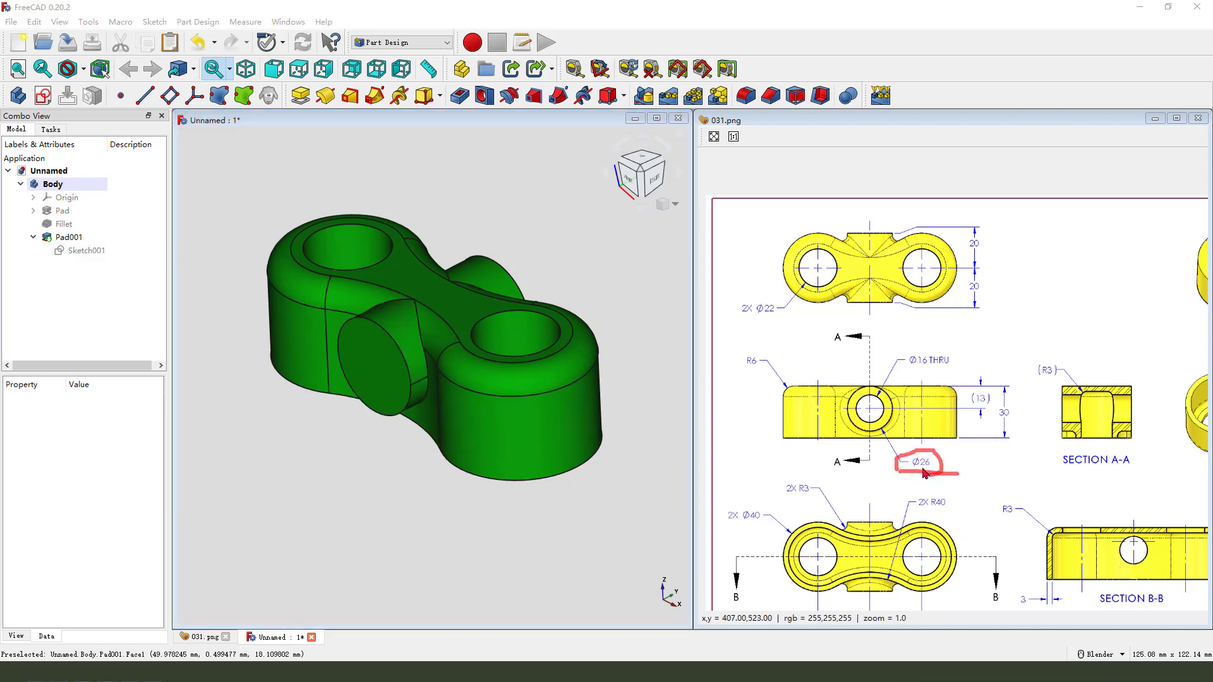
double_click(82, 252)
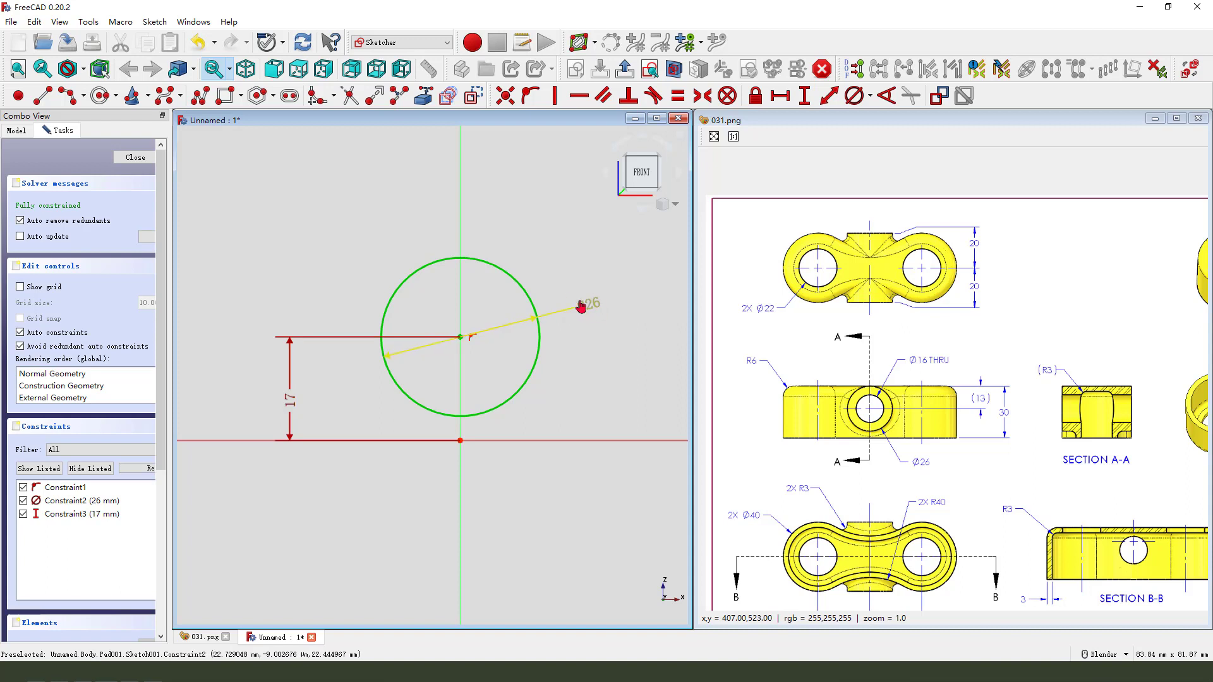
left_click_drag(582, 304, 561, 298)
double_click(554, 292)
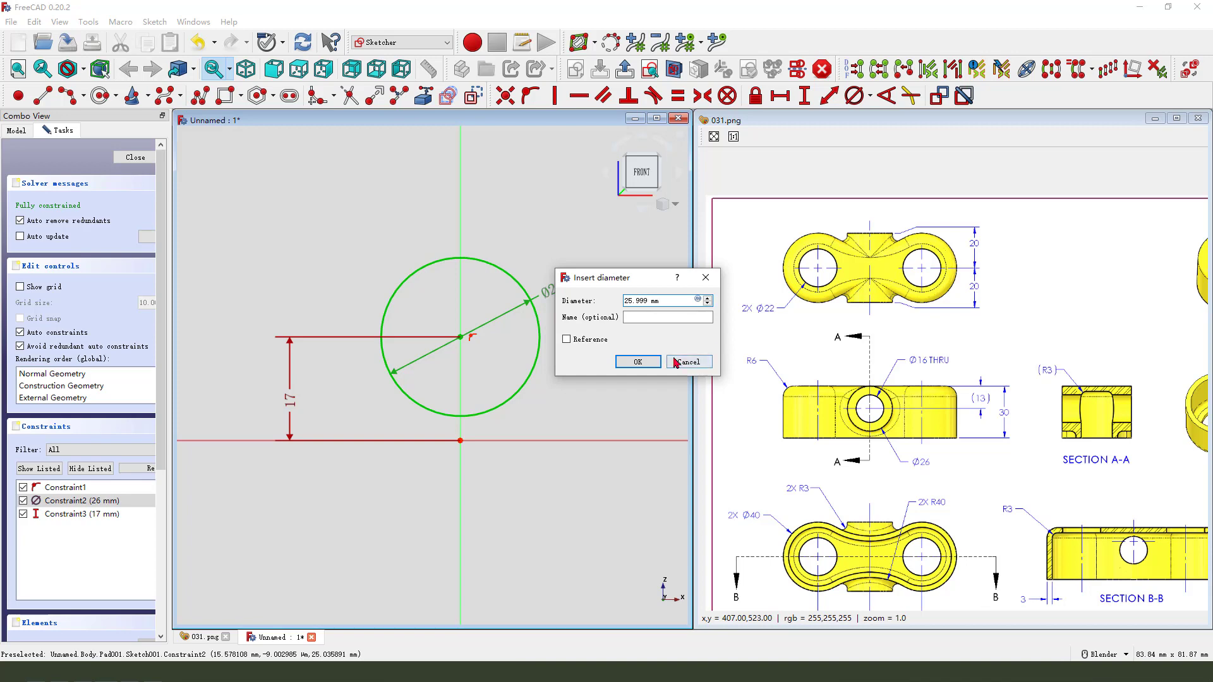
left_click(634, 361)
left_click(136, 157)
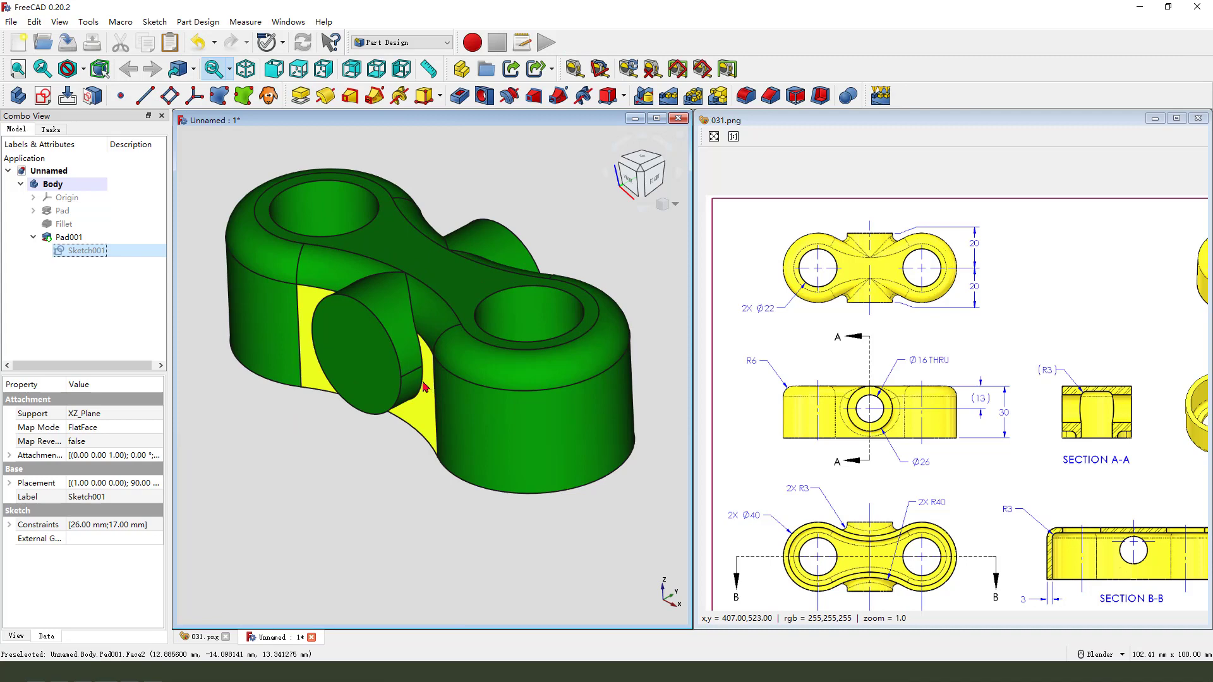
Step: Fillet both boss-to-body junction edges, Edge8 and Edge21, with a 3 mm radius
left_click(428, 391)
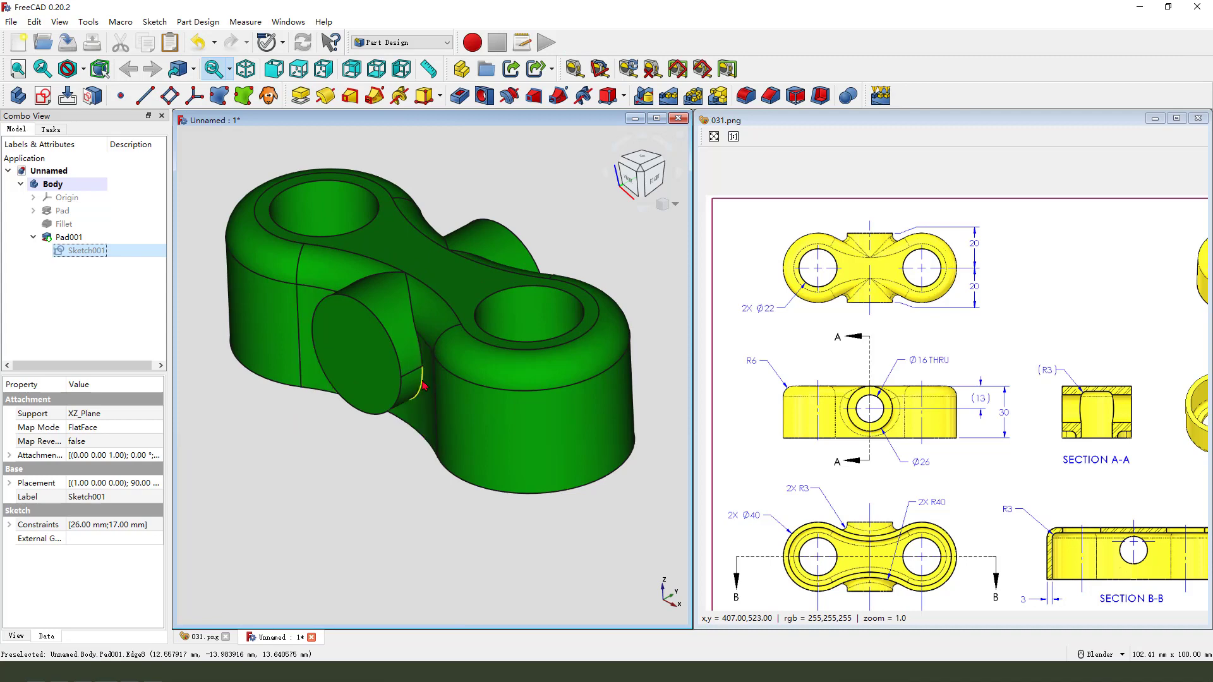
left_click(746, 95)
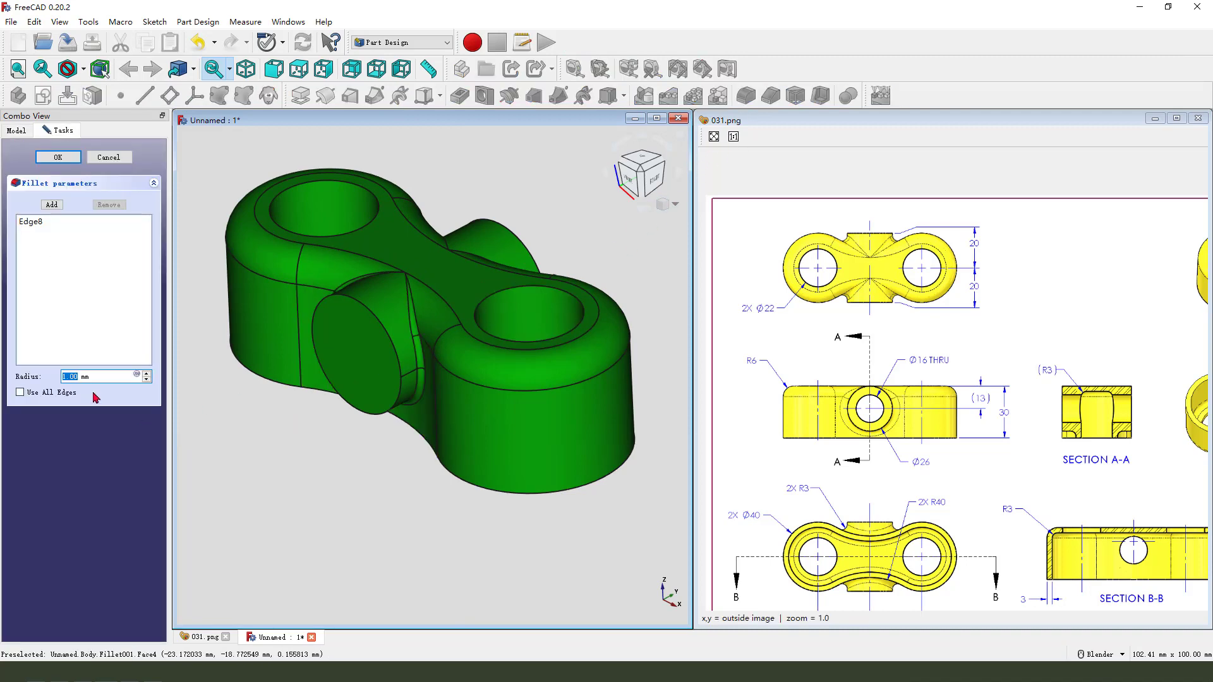
middle_click_drag(304, 391, 415, 352)
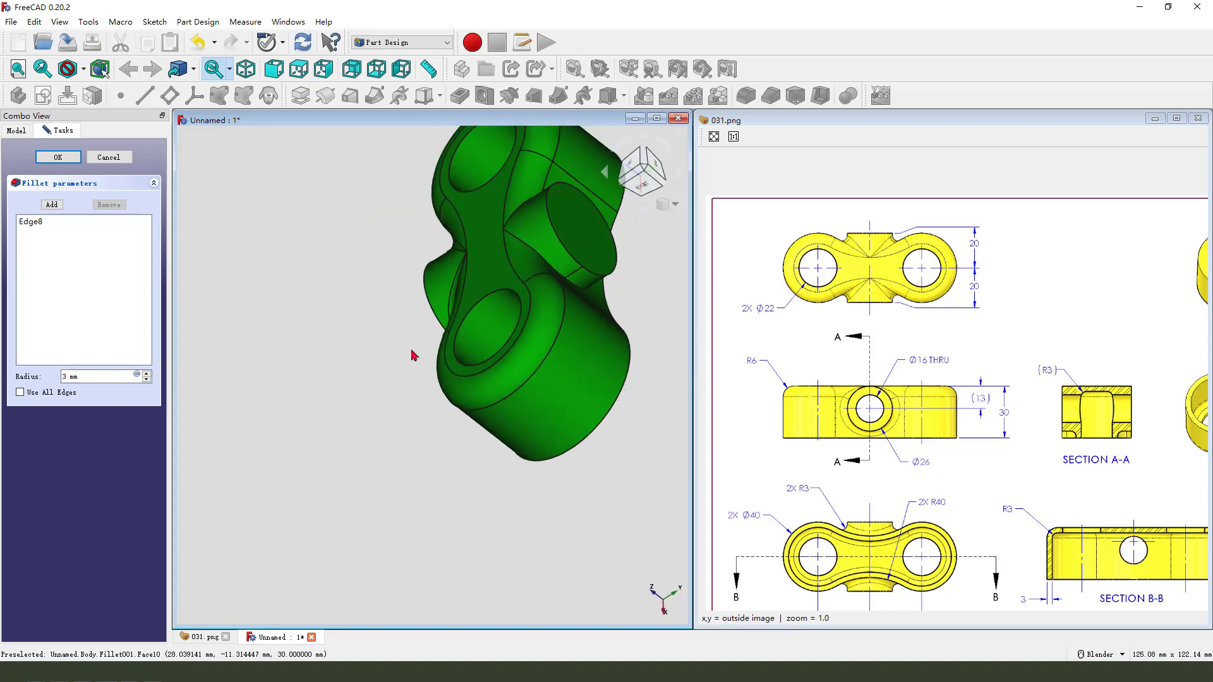
scroll(520, 312, "up", 3)
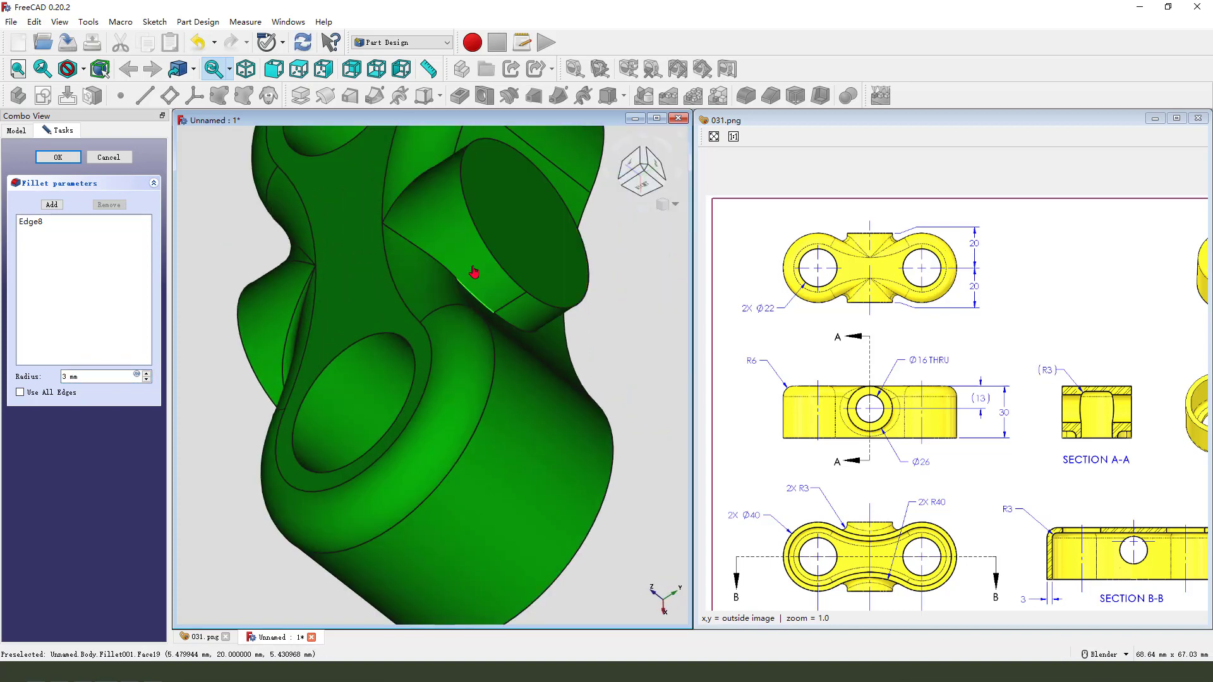
left_click(51, 205)
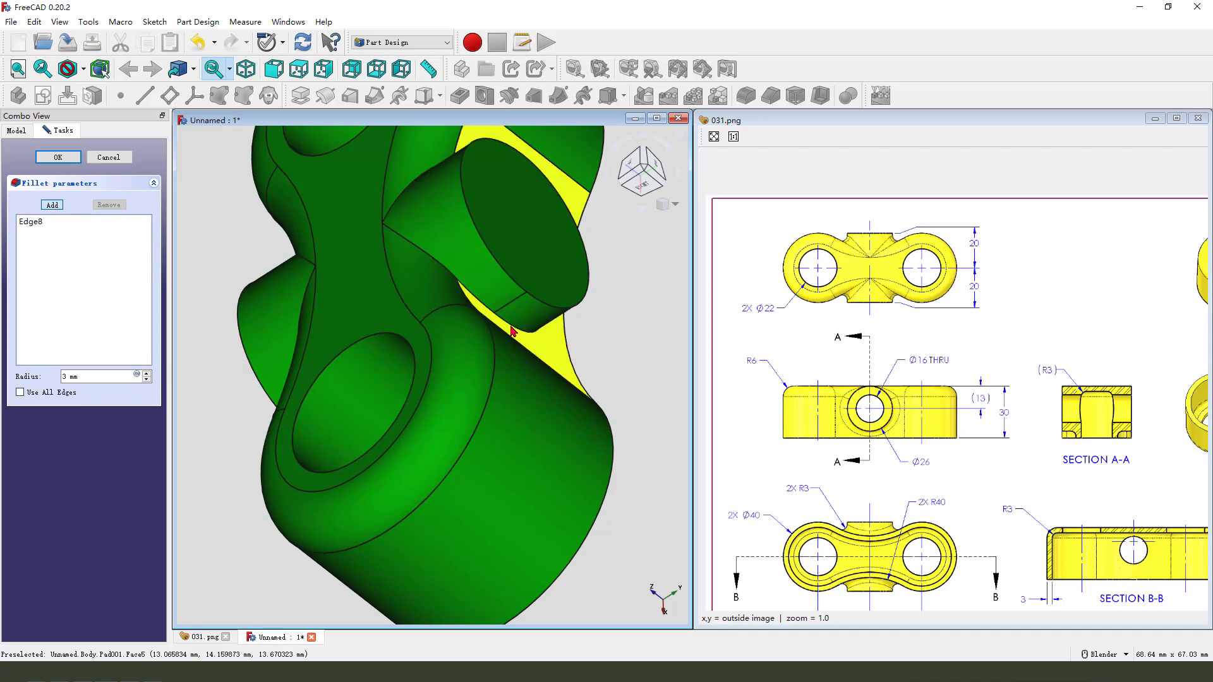
left_click(517, 324)
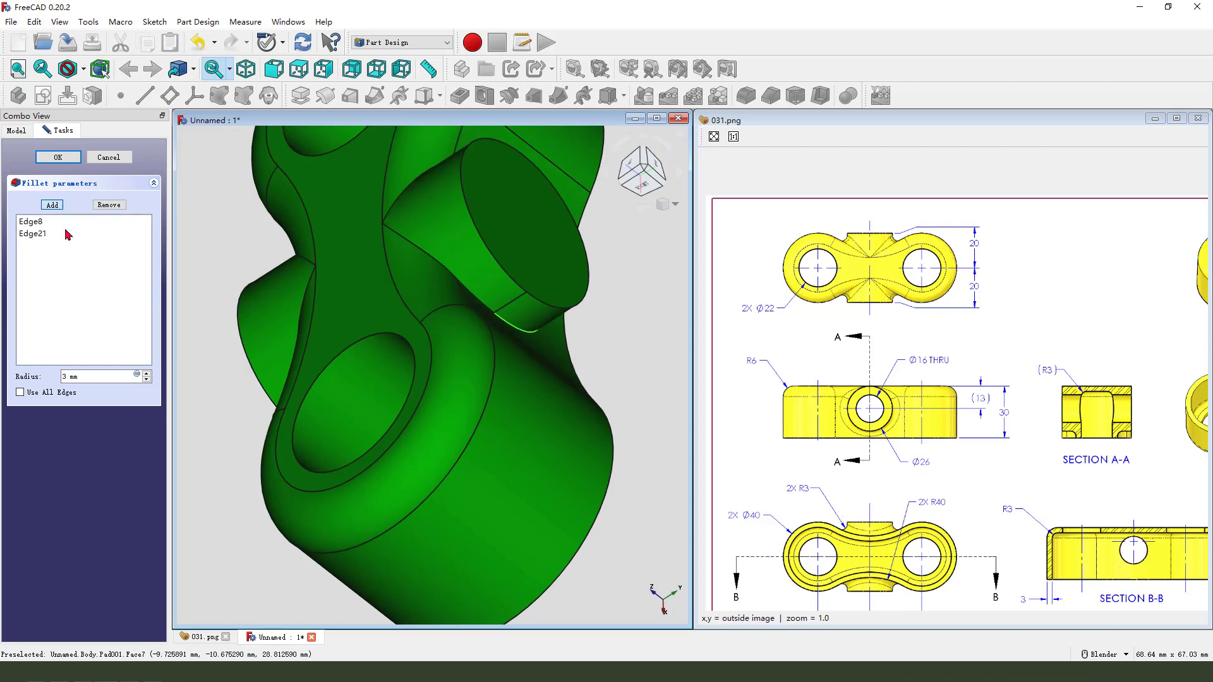
left_click(58, 156)
middle_click_drag(493, 240, 473, 415)
scroll(419, 471, "down", 3)
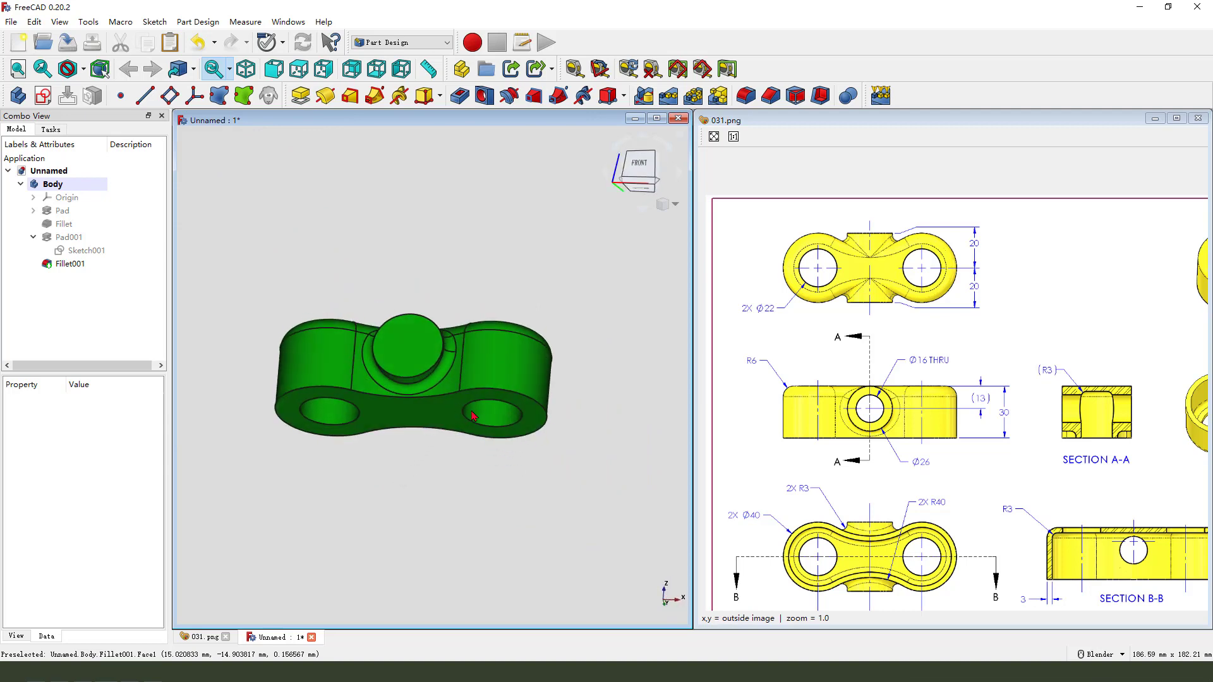
Step: From an oblique view, multi-select the four outer top edge loops of Fillet001
middle_click_drag(921, 415, 882, 344)
mouse_move(656, 447)
middle_mouse_down()
mouse_move(427, 332)
mouse_move(442, 319)
middle_mouse_up()
mouse_move(554, 309)
left_mouse_down()
mouse_move(465, 341)
mouse_move(493, 359)
left_mouse_up()
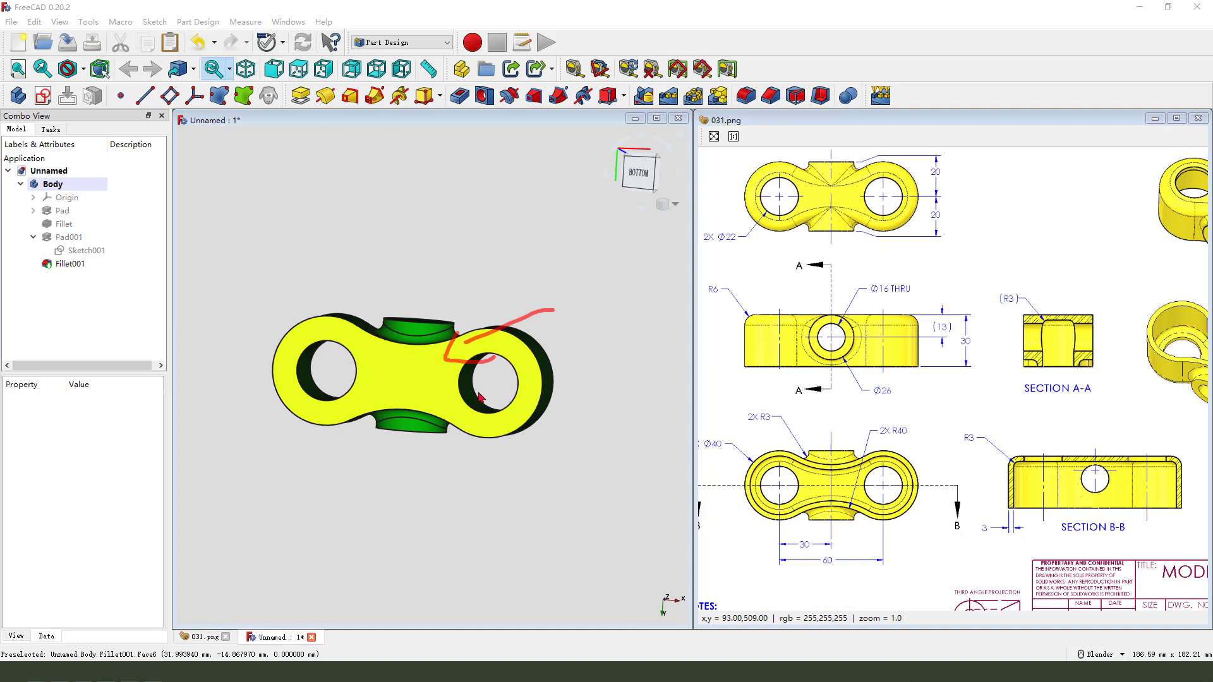
mouse_move(342, 350)
left_mouse_down()
mouse_move(405, 352)
mouse_move(459, 428)
mouse_move(417, 414)
left_mouse_up()
mouse_move(417, 414)
middle_mouse_down()
mouse_move(433, 465)
mouse_move(432, 390)
mouse_move(354, 354)
middle_mouse_up()
scroll(328, 328, "up", 3)
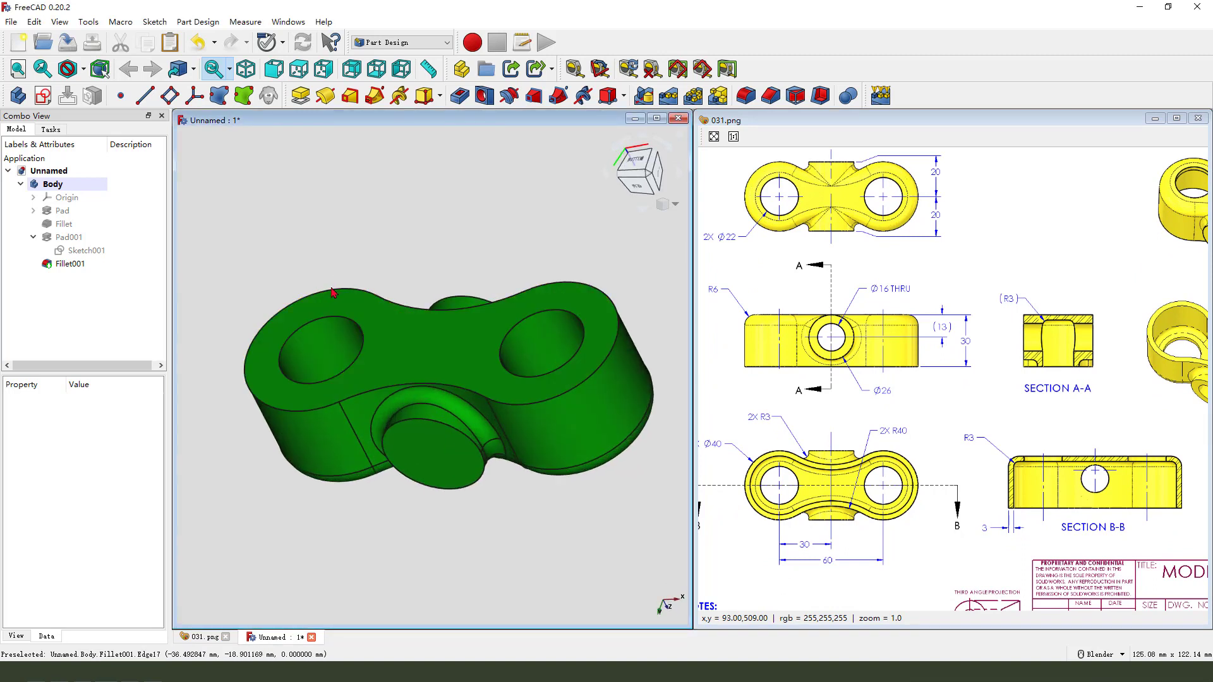
left_click(333, 293)
left_click(395, 302, "ctrl")
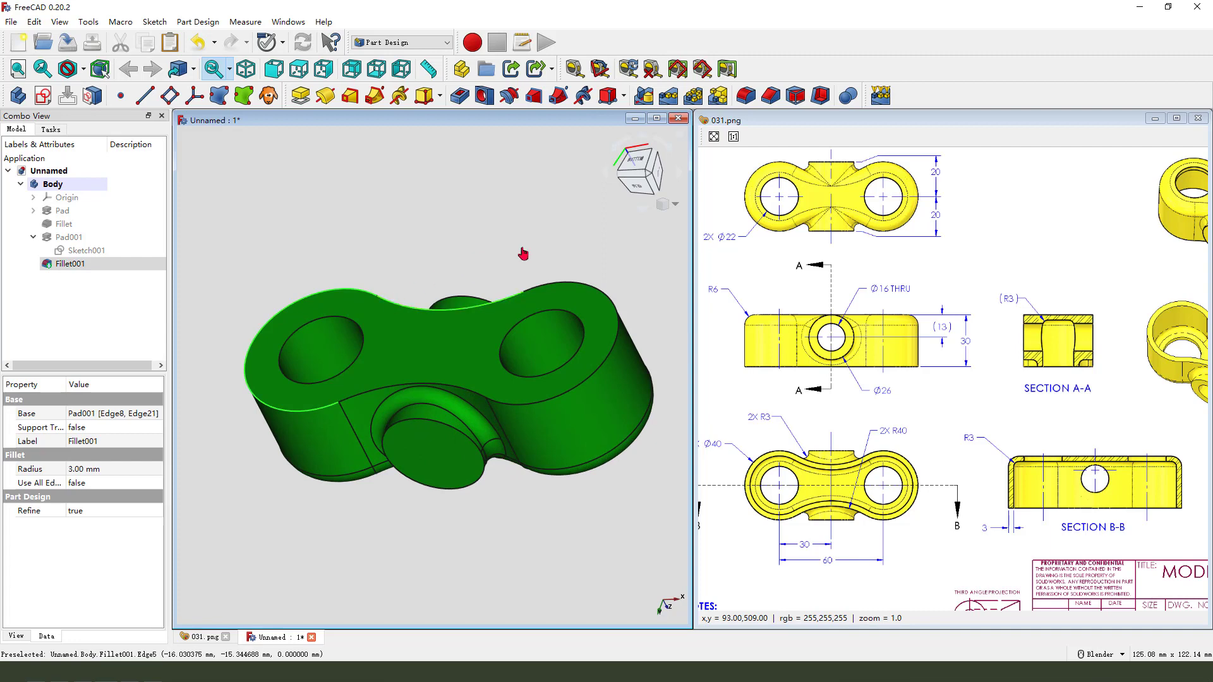
left_click(599, 286, "ctrl")
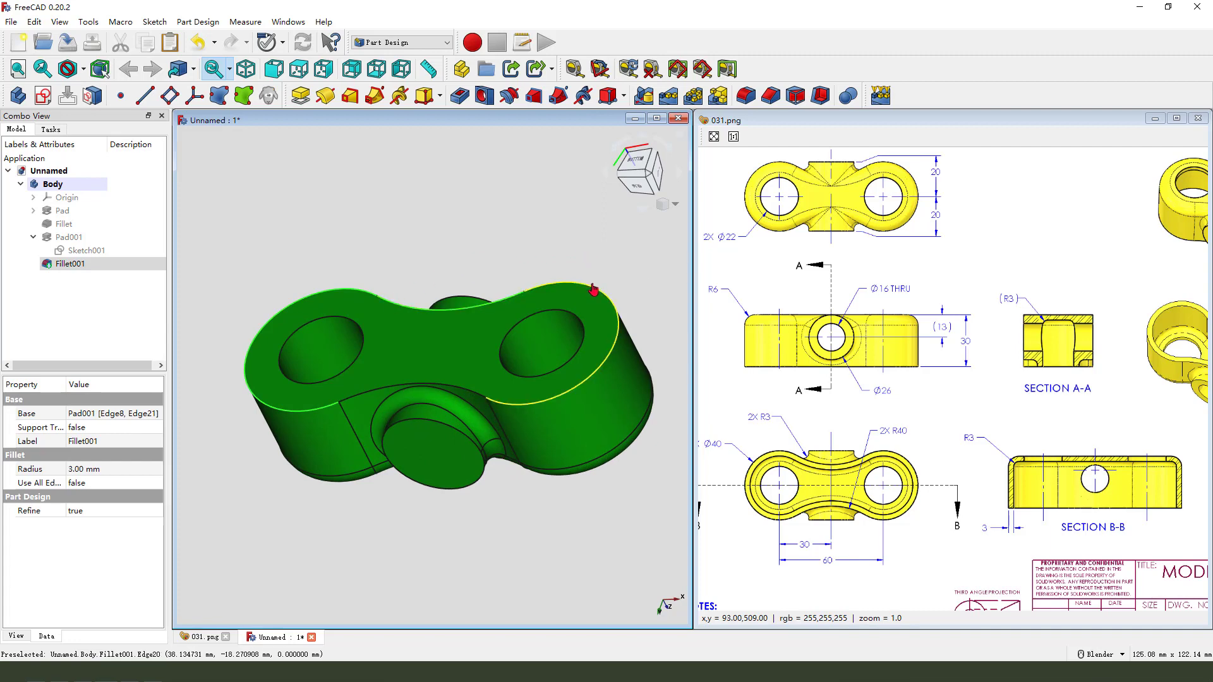
left_click(462, 392, "ctrl")
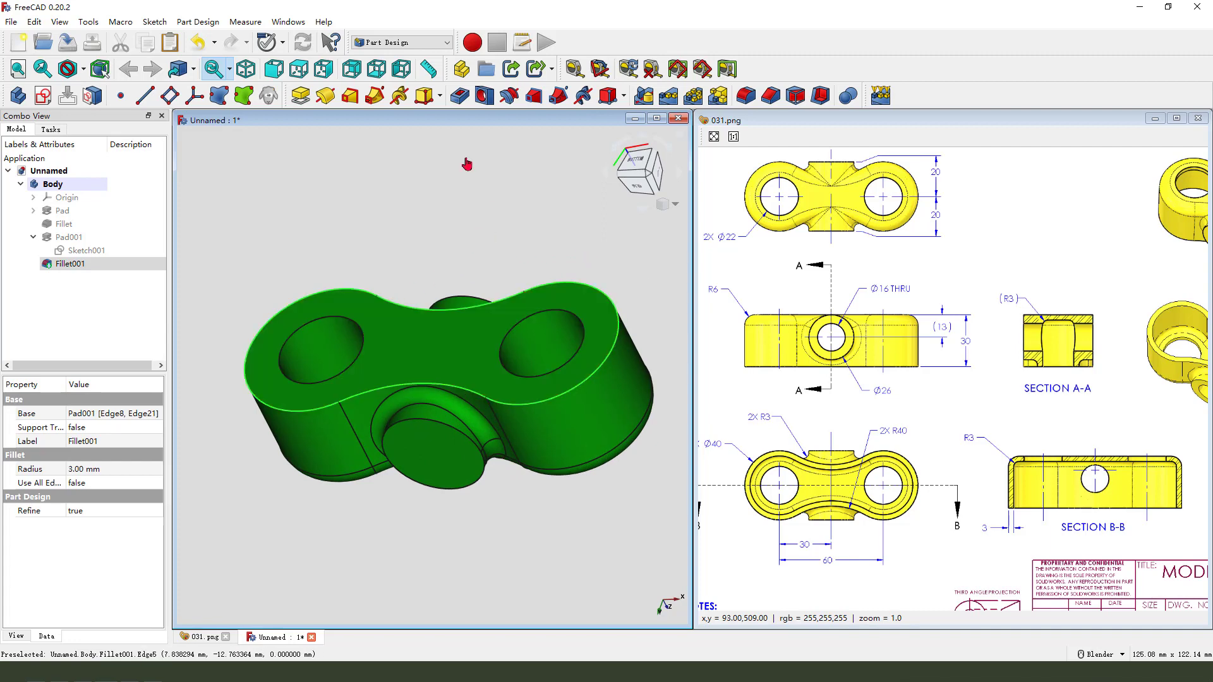
Step: Create a sub-object shape binder from the selected top edges
left_click(243, 98)
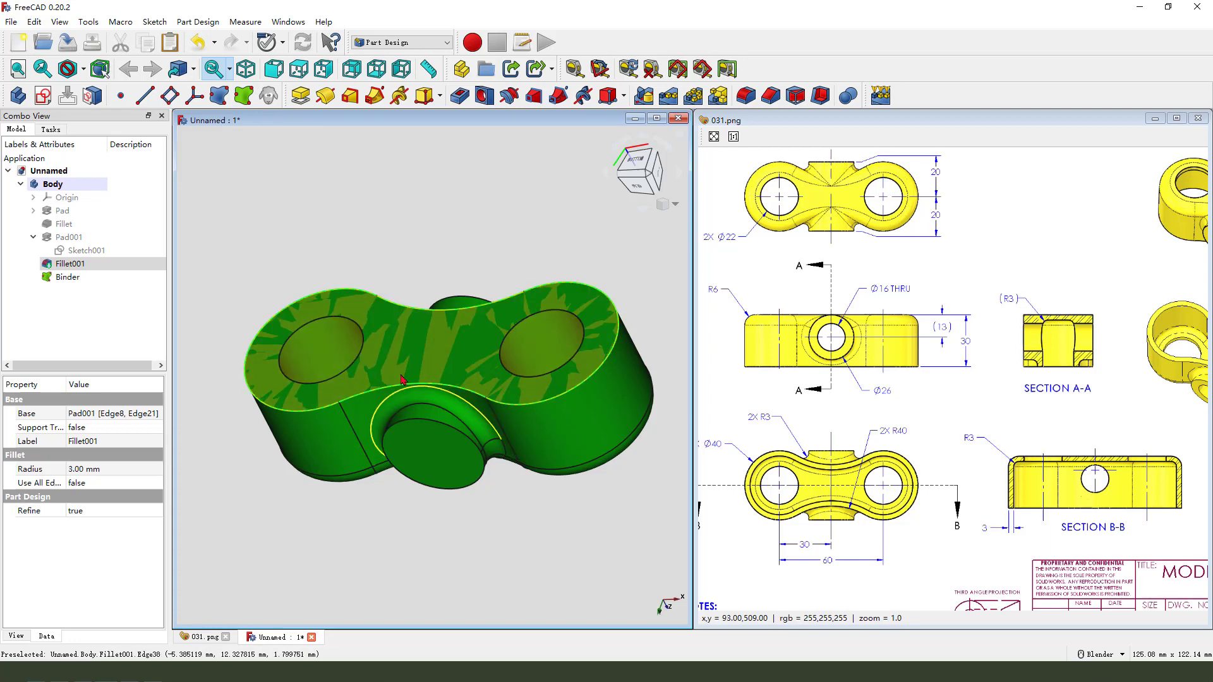
left_click_drag(384, 245, 322, 328)
left_click_drag(31, 284, 107, 288)
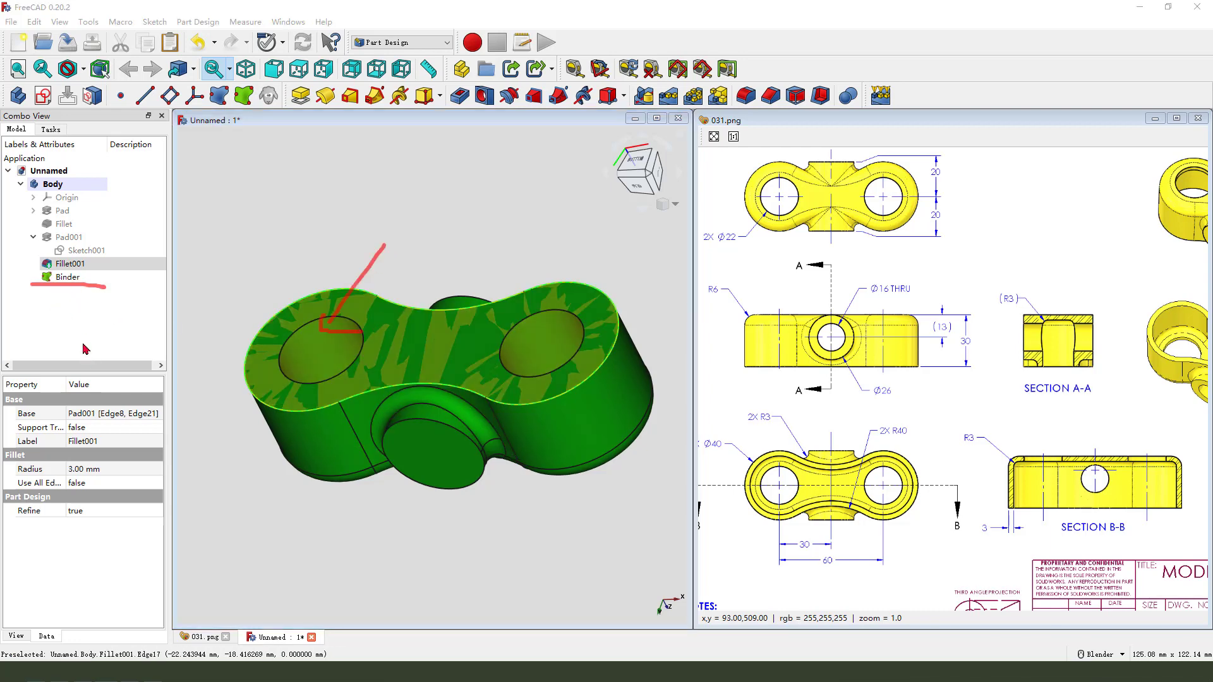
key("Escape")
Step: Set the Binder's Offset property to -3 mm
left_click(70, 279)
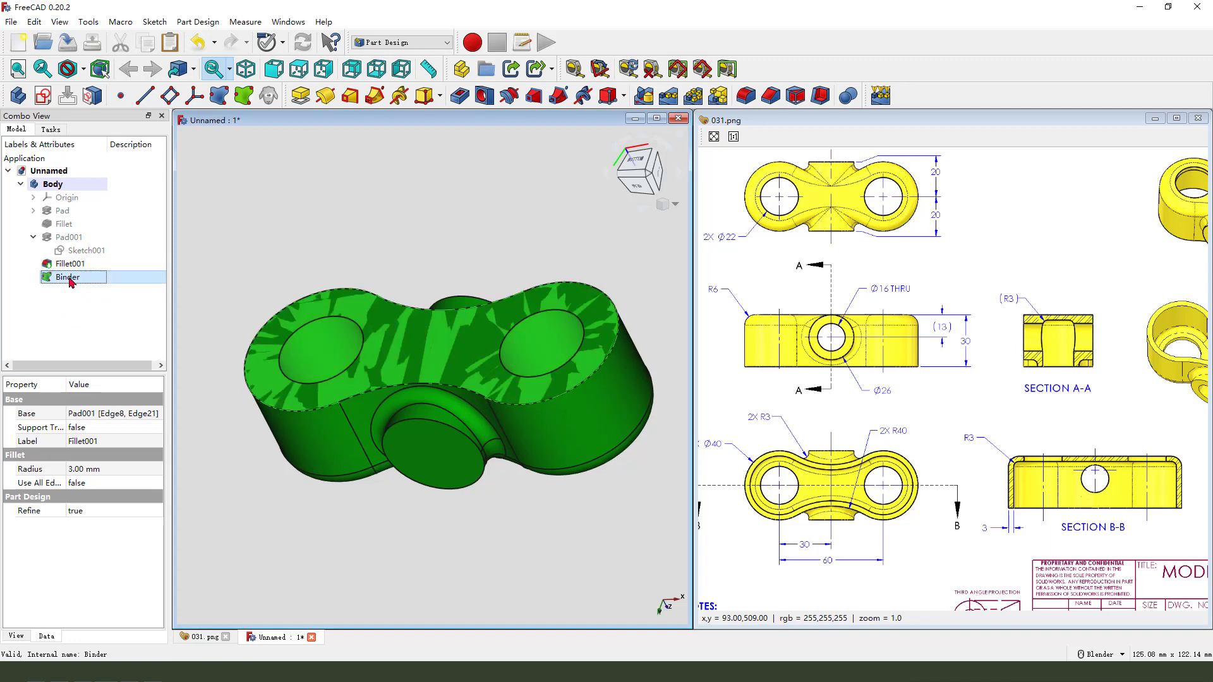
scroll(159, 542, "down", 1)
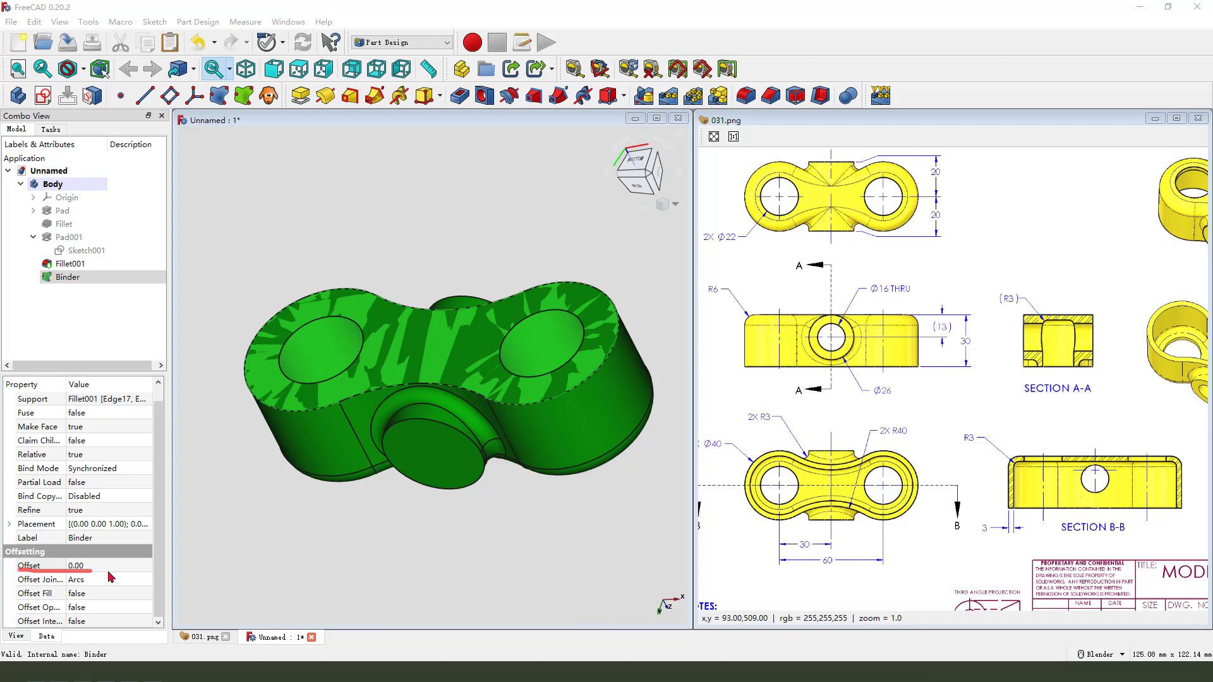
left_click_drag(19, 561, 104, 557)
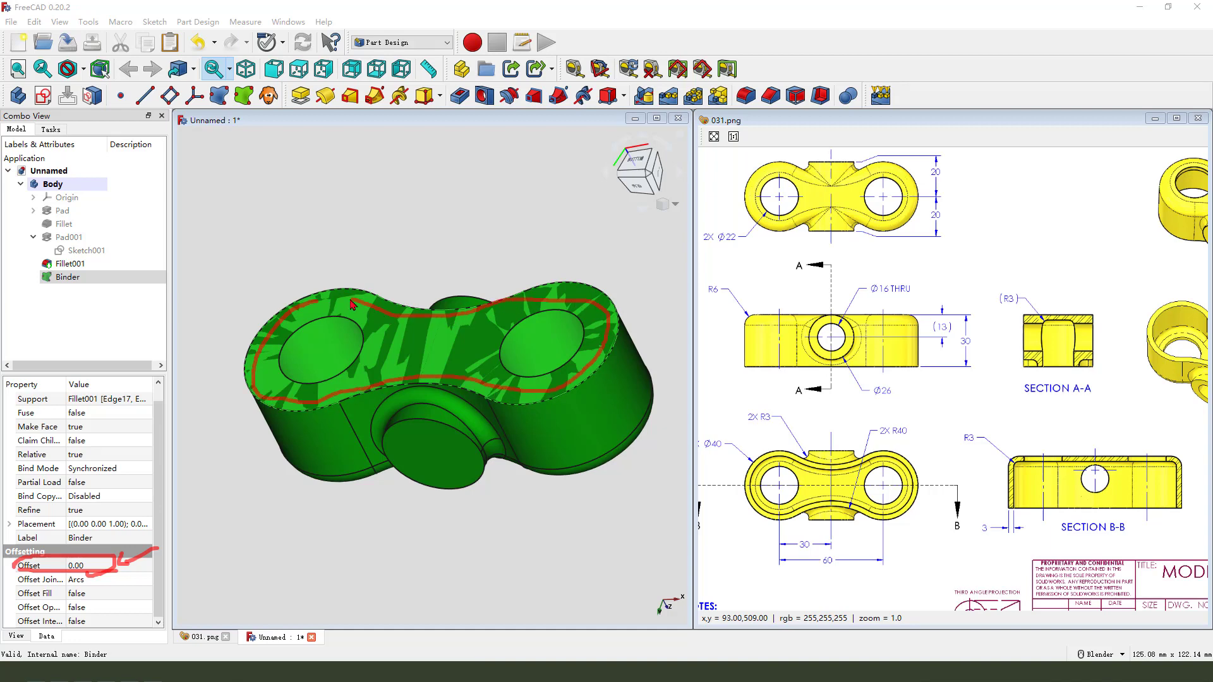
left_click(95, 564)
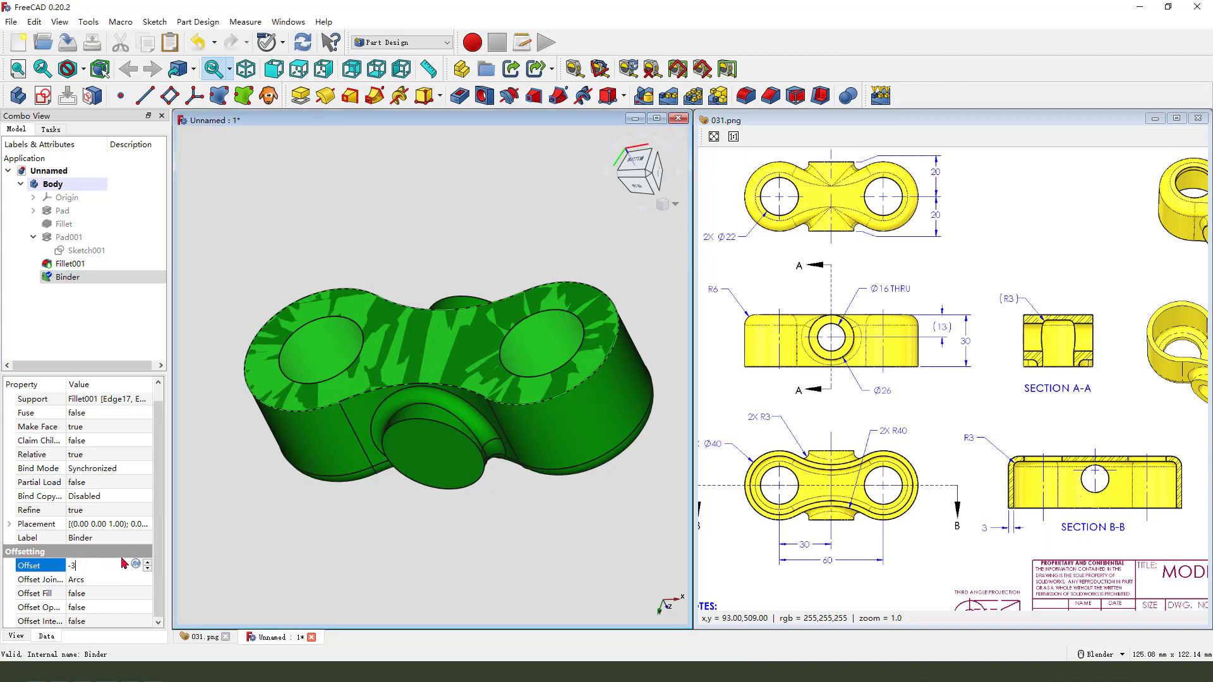
key("Return")
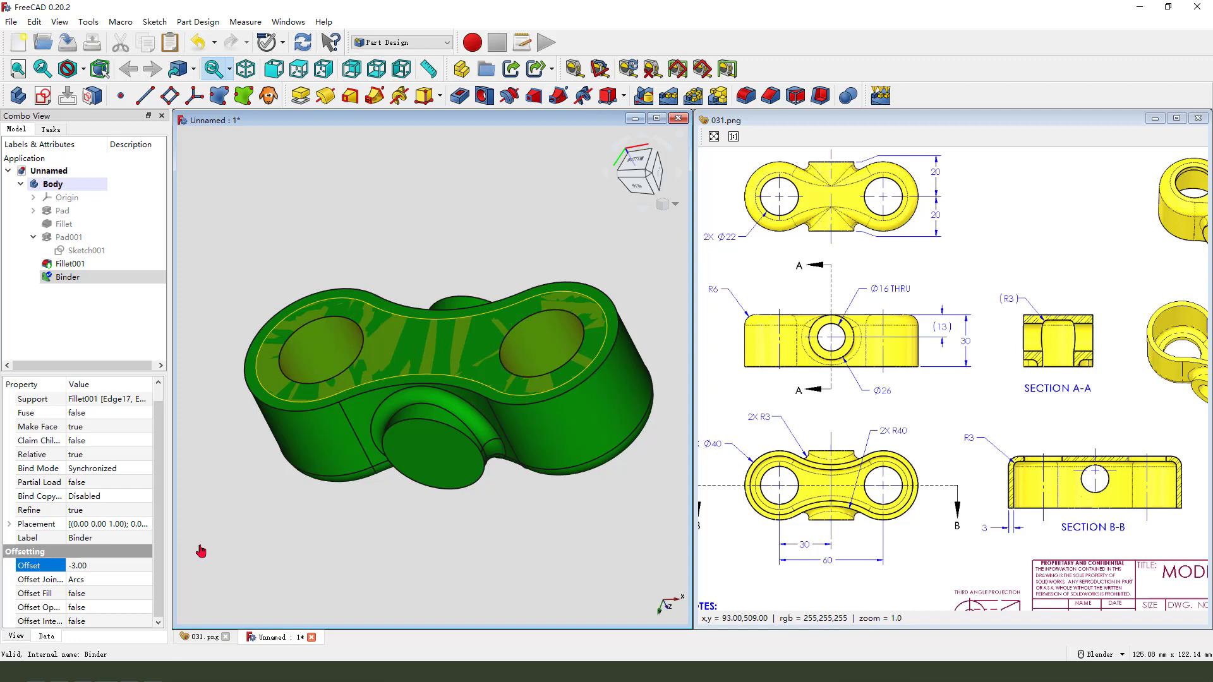
left_click(190, 555)
Step: Try an Binder Offset of 9, revert it to -3, then start a pocket from the Binder
left_click(88, 278)
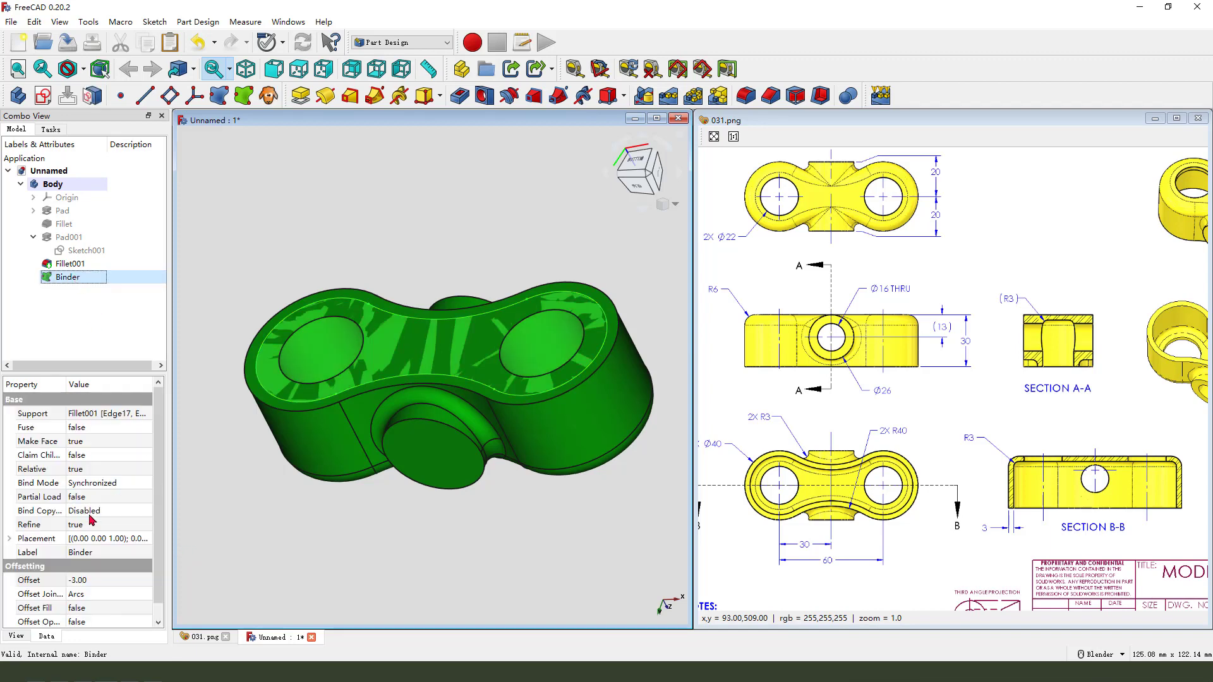
left_click_drag(61, 588, 114, 589)
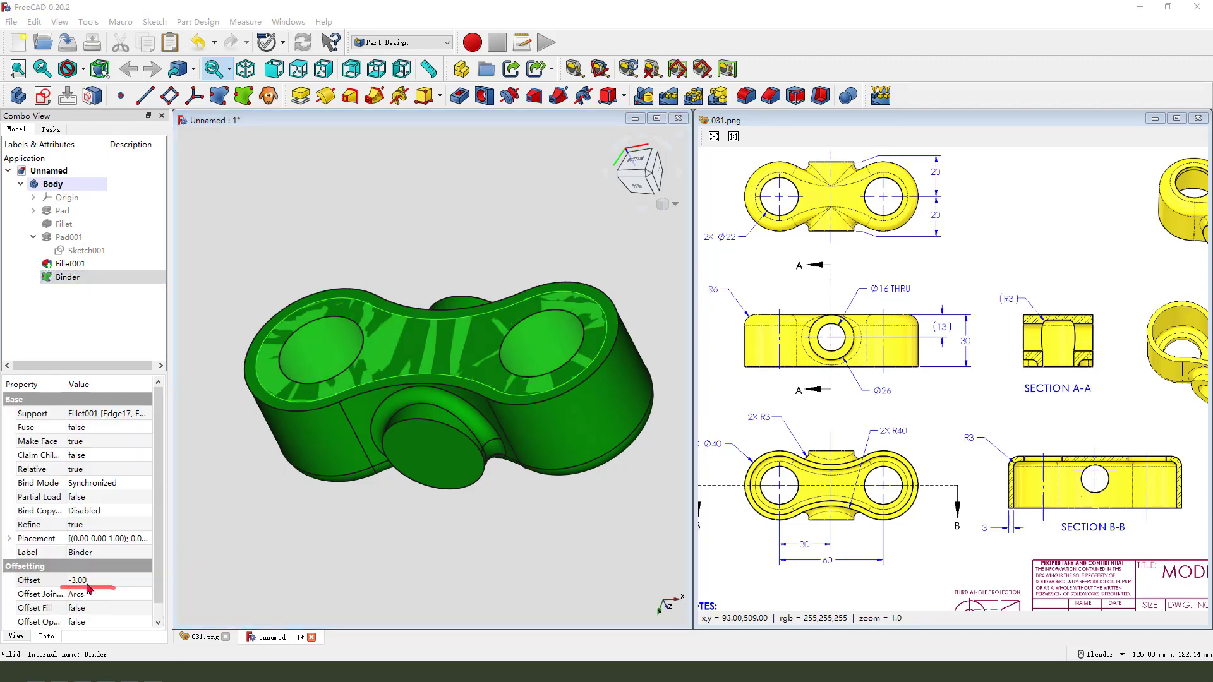
left_click(89, 580)
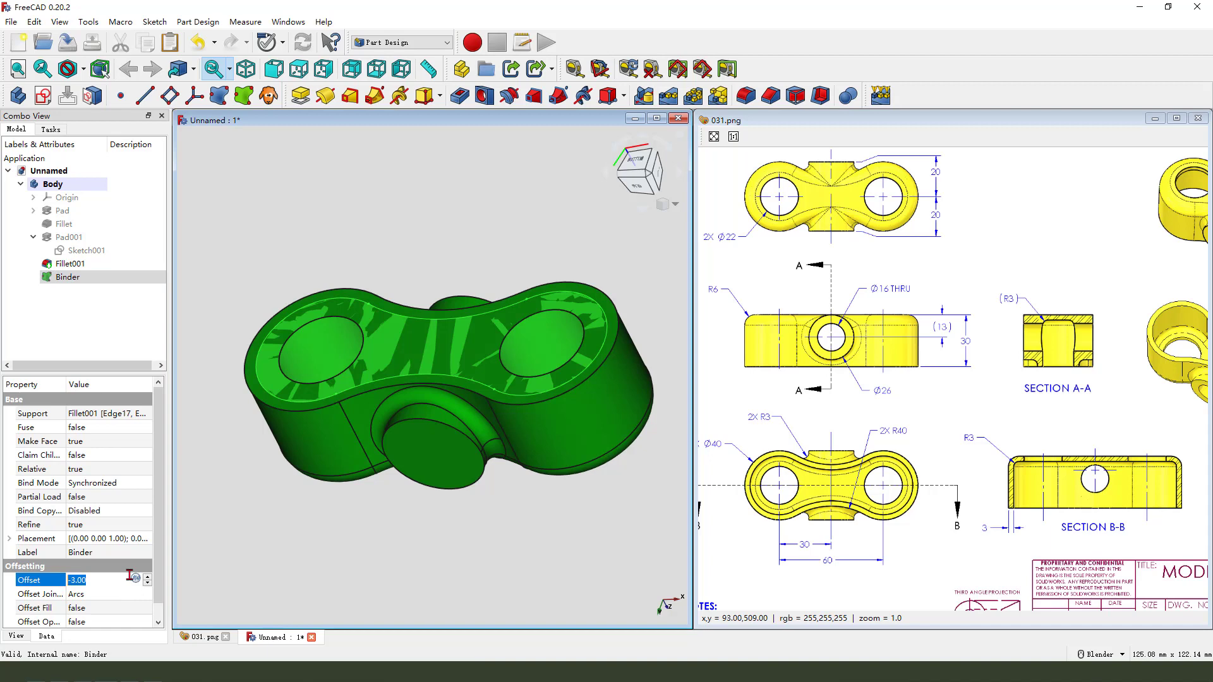
type("9")
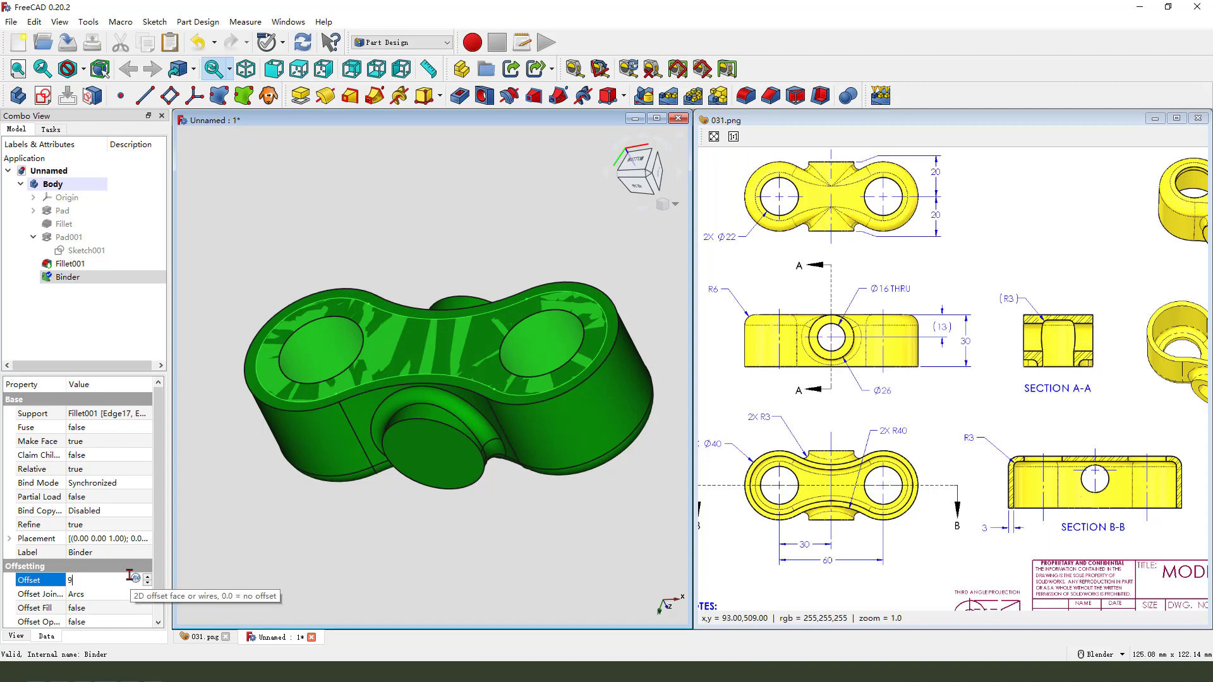
left_click(220, 529)
left_click(67, 276)
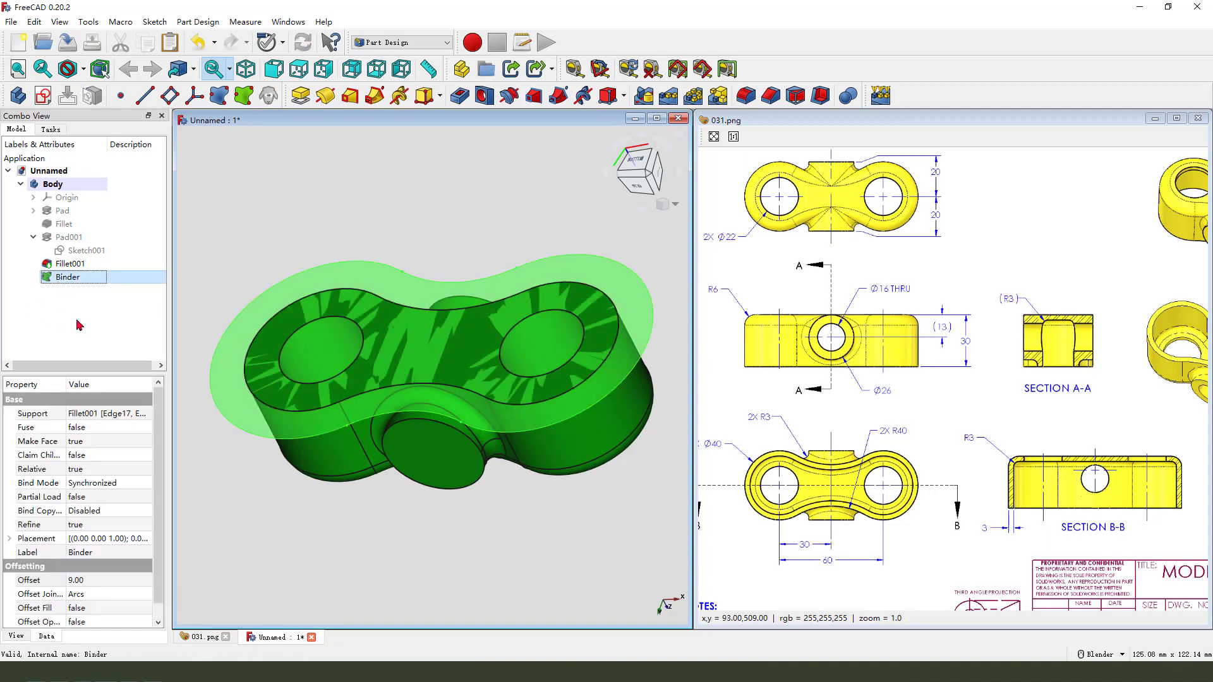
left_click(89, 581)
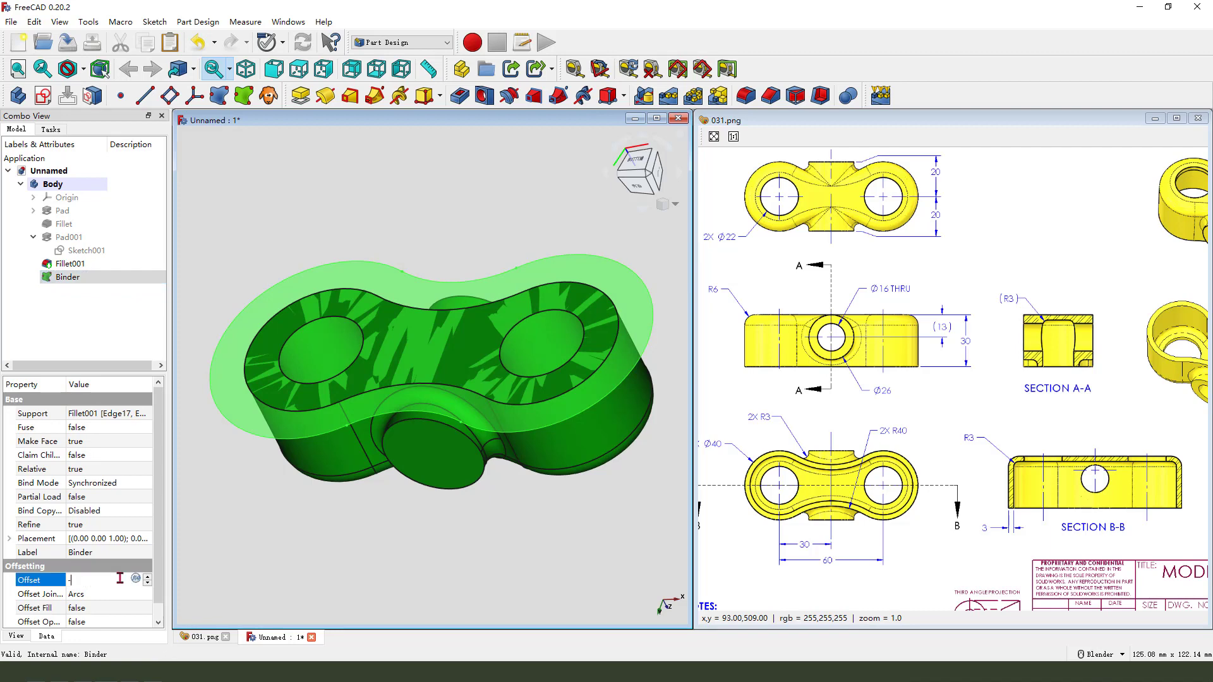
type("-3")
left_click(290, 485)
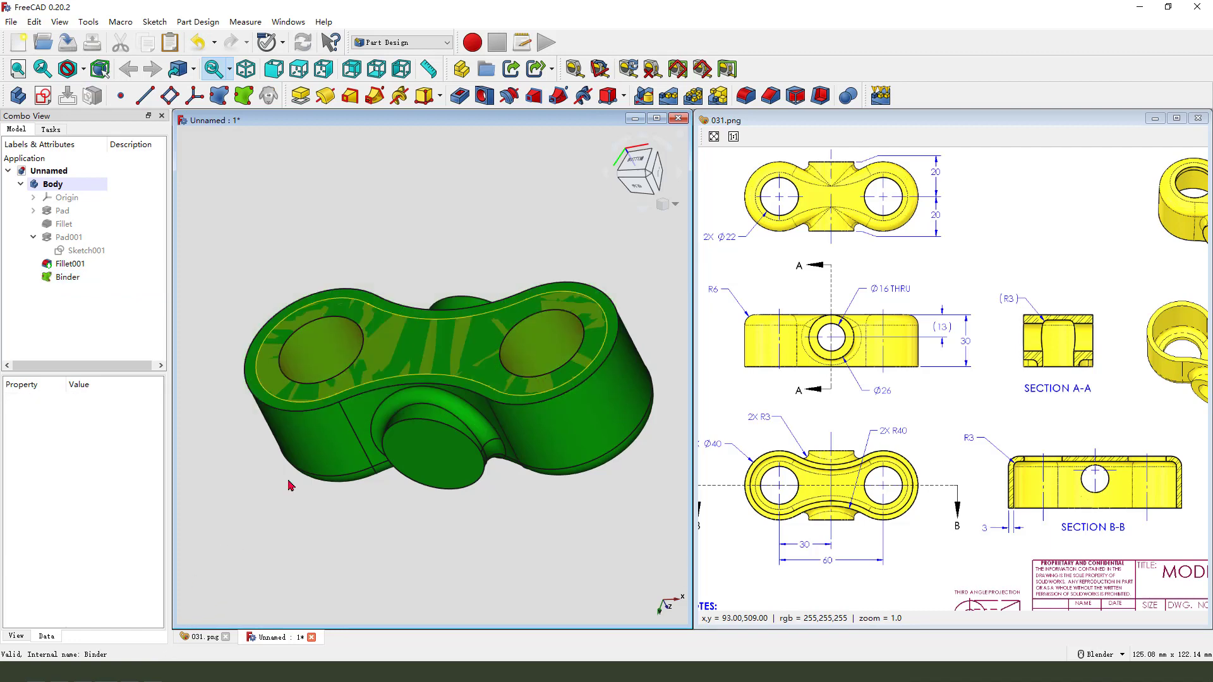
left_click(70, 278)
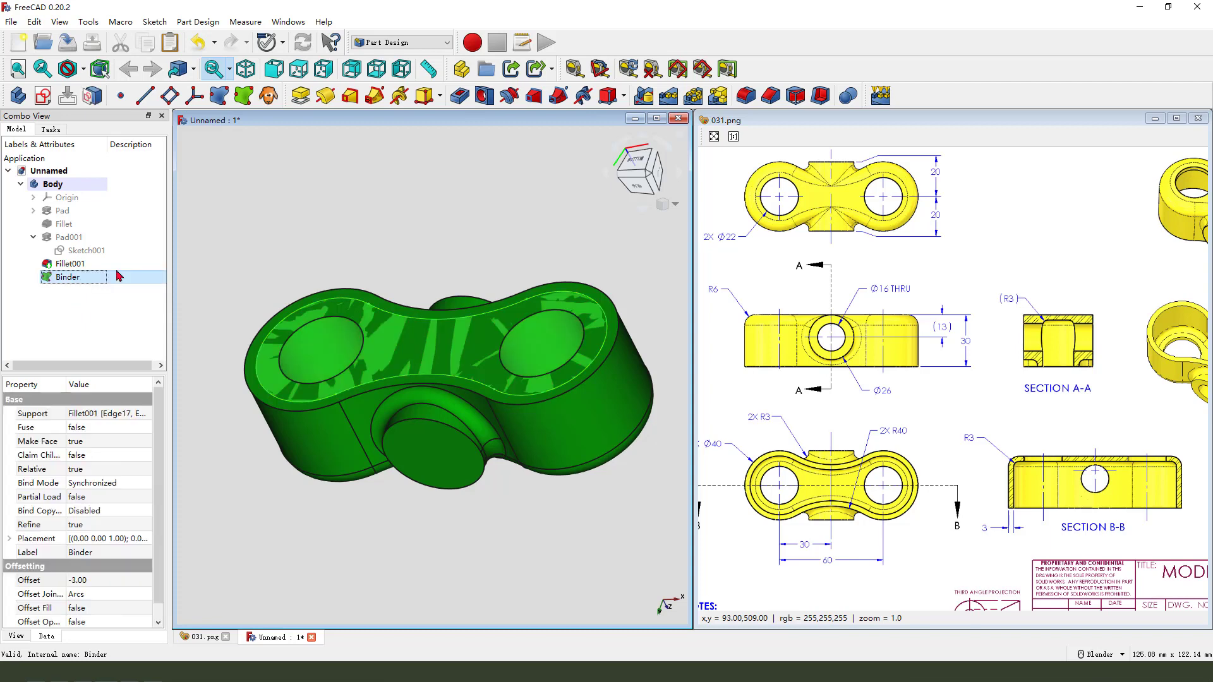
left_click(460, 96)
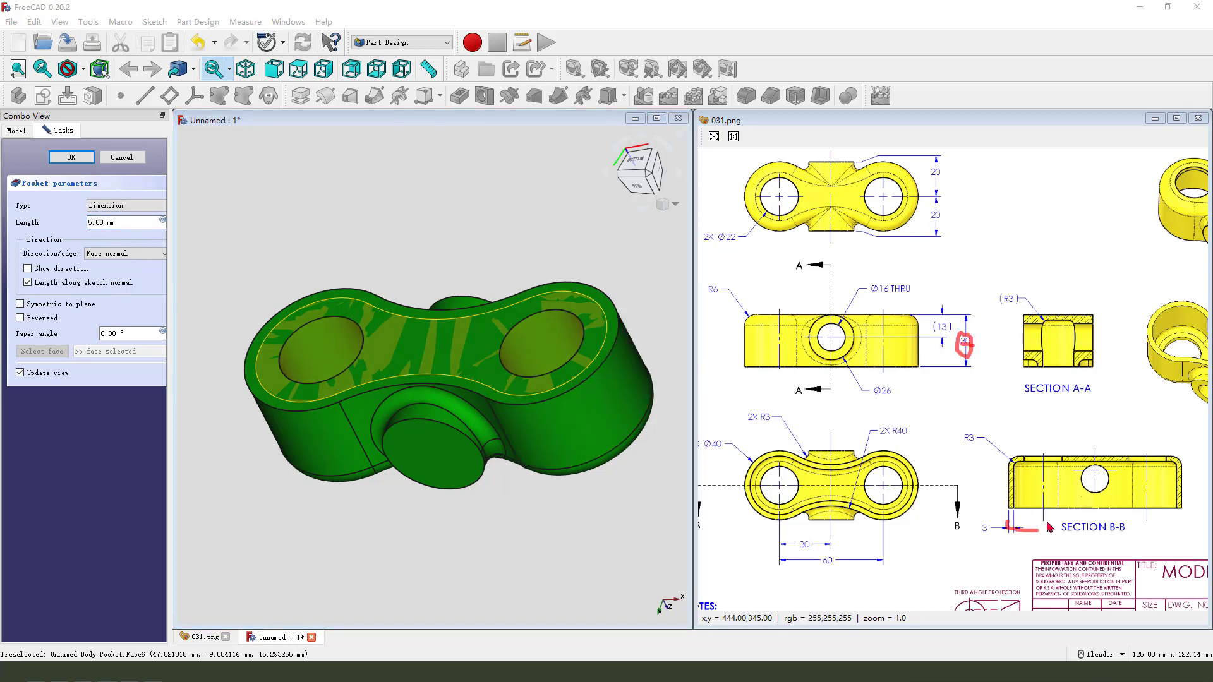
Step: Confirm a reversed pocket 30-3 mm deep, leaving a 3 mm-walled shell
left_click_drag(1048, 527, 1007, 529)
key("Escape")
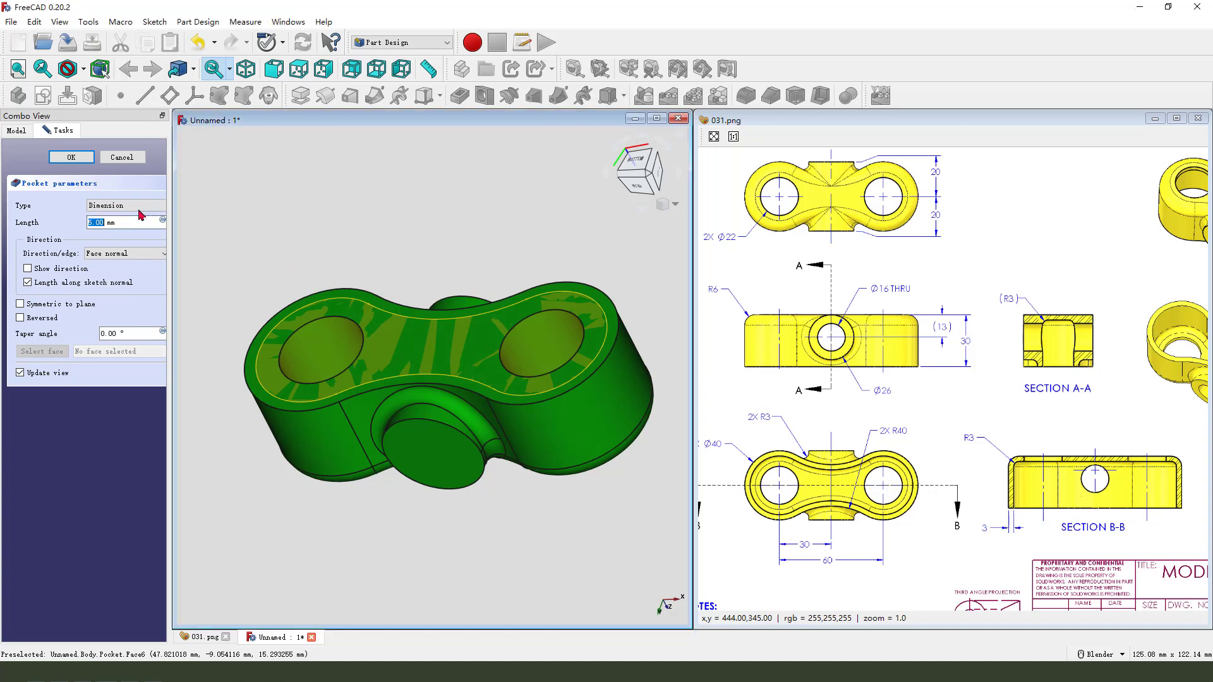
left_click(132, 222)
left_click_drag(12, 325, 60, 323)
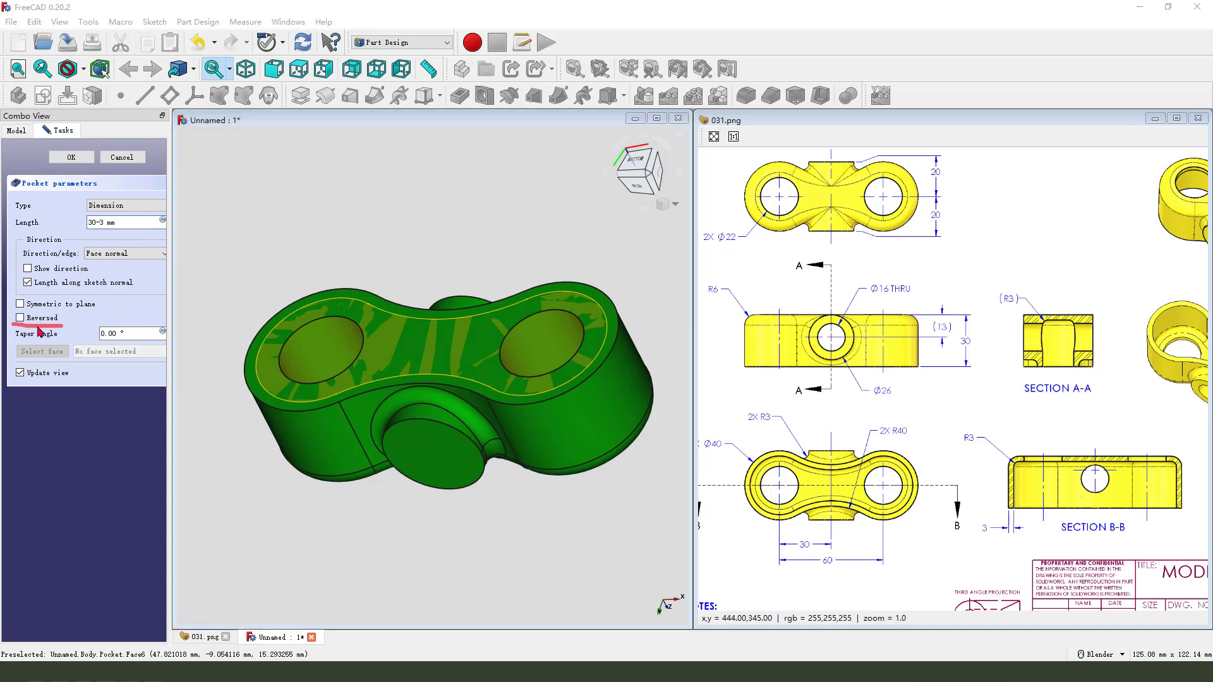
key("Escape")
left_click(53, 323)
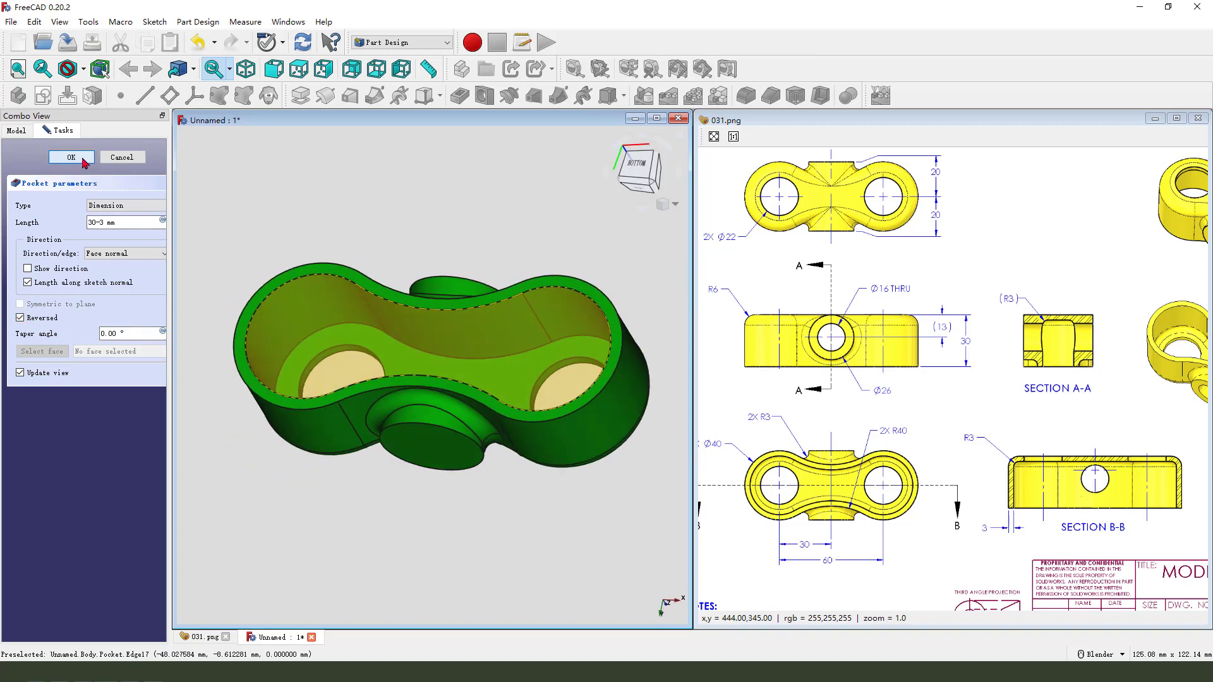
left_click(72, 157)
middle_click_drag(467, 499, 486, 478)
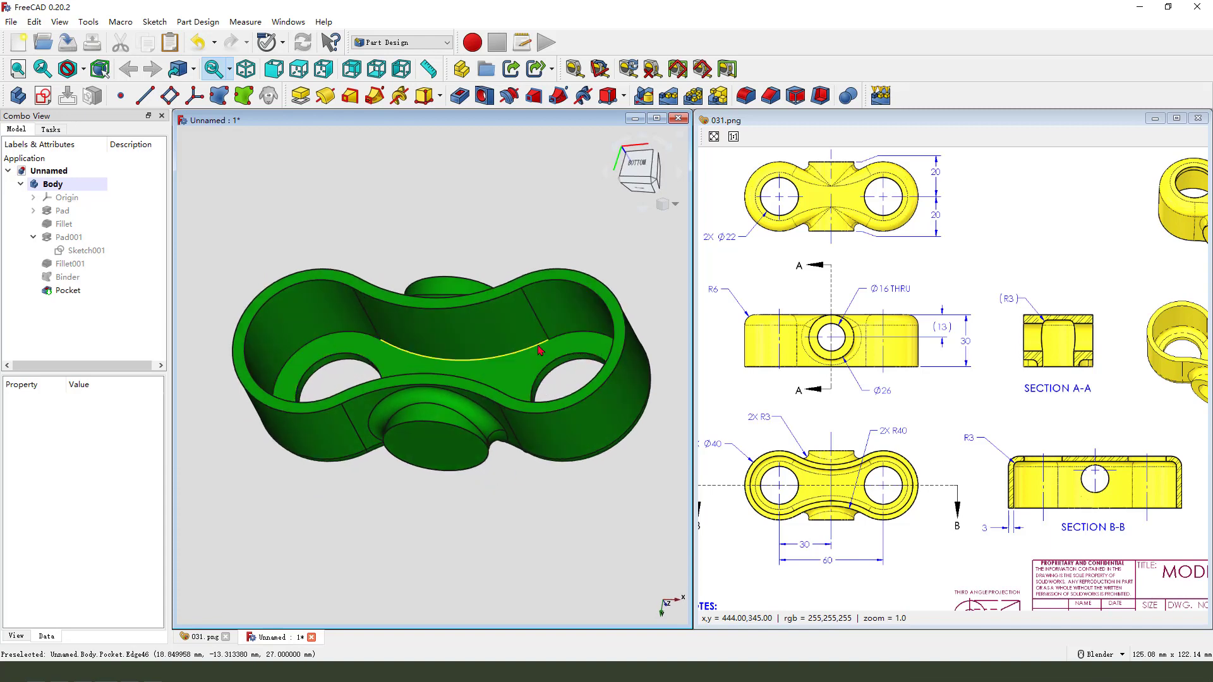
Step: Fillet the pocket's inner floor edge with a 3 mm radius as Fillet002
left_click(631, 306)
left_click(747, 95)
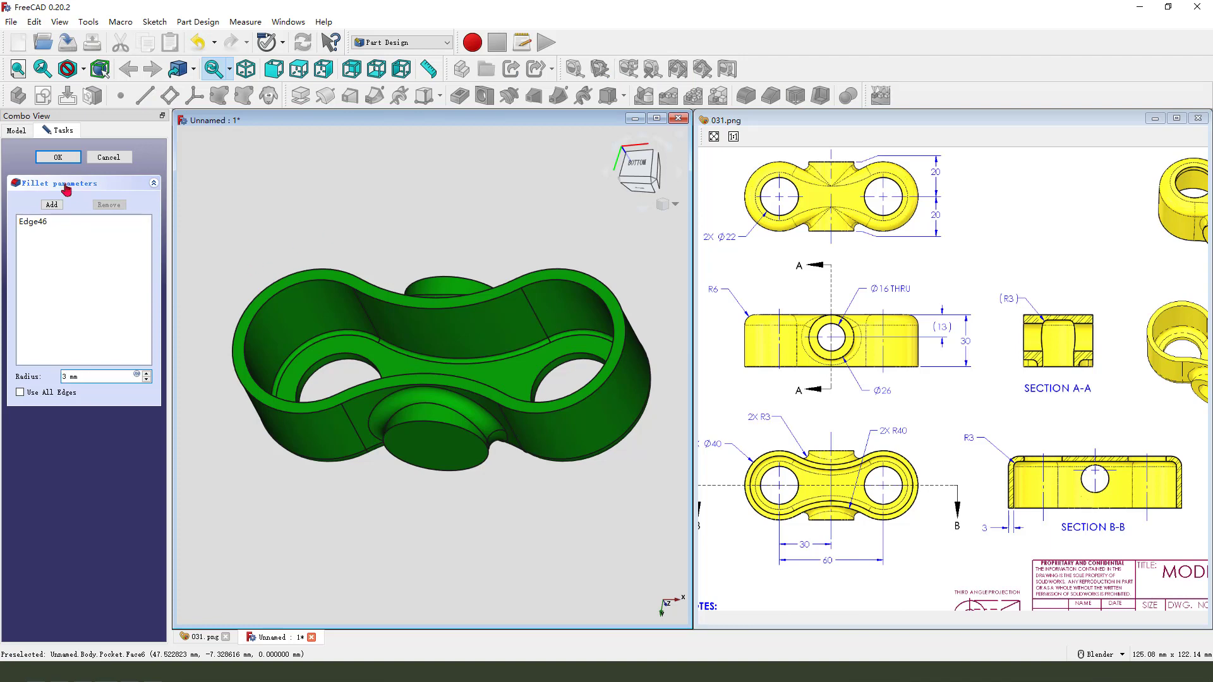
left_click(57, 157)
mouse_move(553, 503)
middle_mouse_down()
mouse_move(548, 487)
mouse_move(392, 484)
mouse_move(391, 366)
mouse_move(404, 360)
middle_mouse_up()
left_click_drag(834, 327, 825, 342)
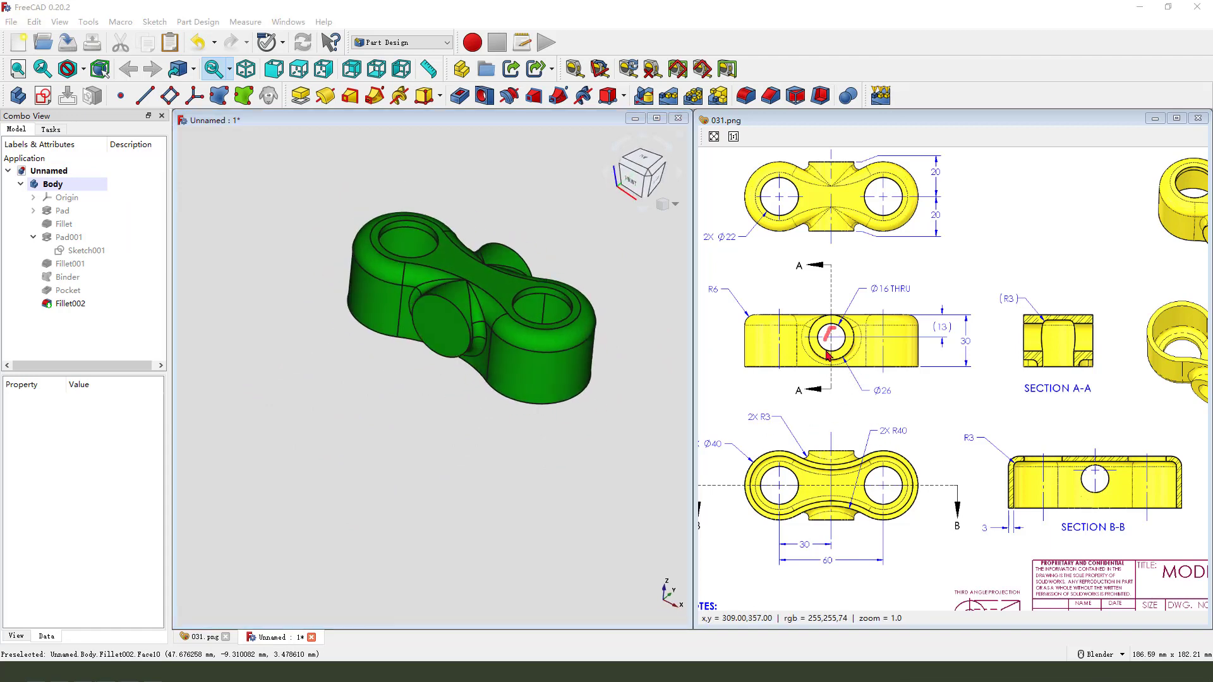
Step: Sketch a Ø16 circle on the XZ_Plane, centred on the vertical axis
left_click(43, 96)
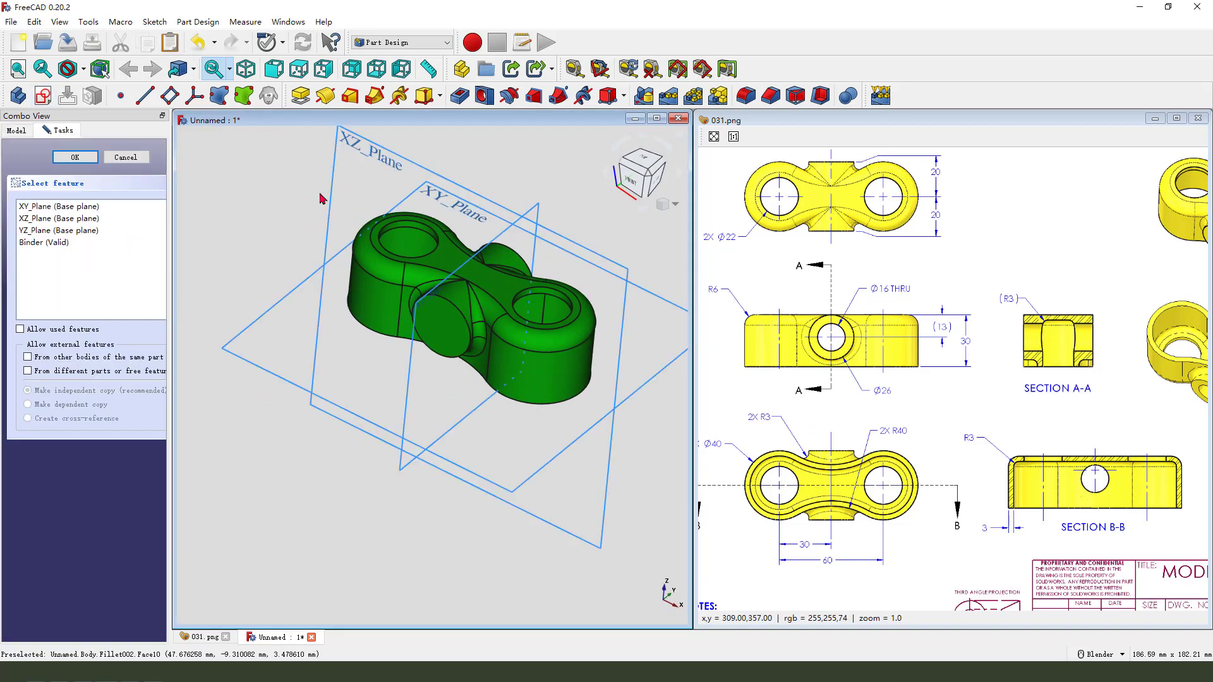
mouse_move(347, 218)
left_mouse_down()
mouse_move(350, 152)
mouse_move(343, 209)
left_mouse_up()
left_click(352, 216)
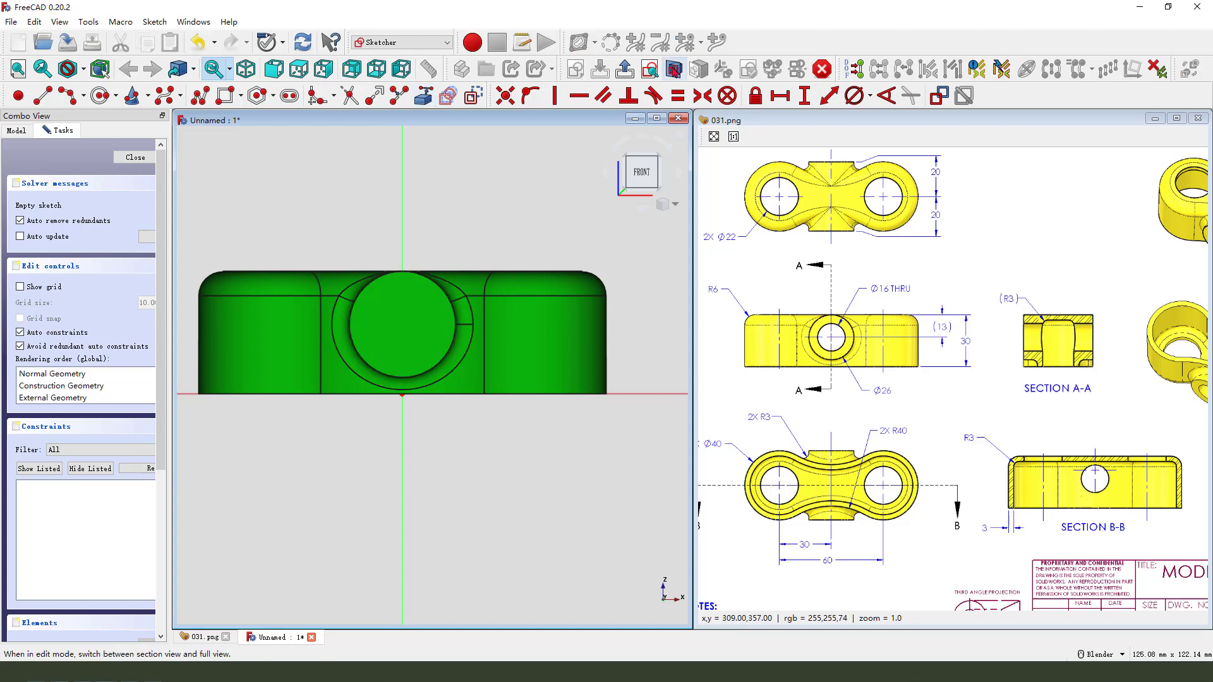
left_click(675, 69)
left_click(100, 95)
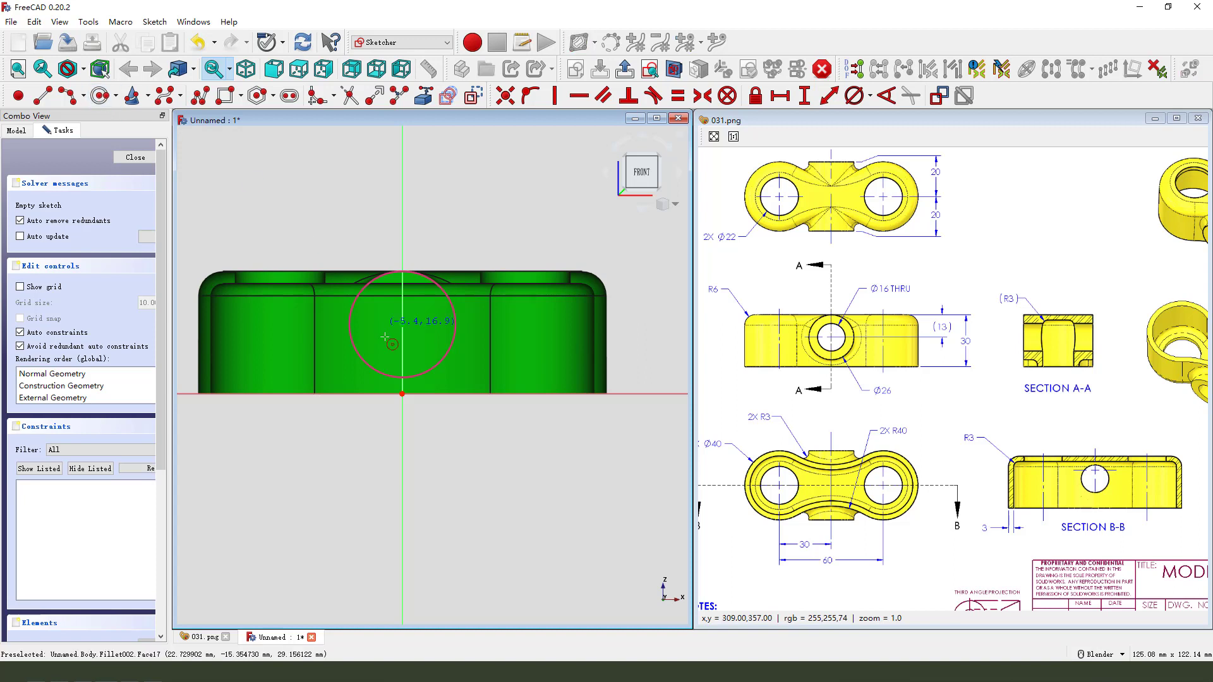
left_click(403, 325)
left_click(425, 338)
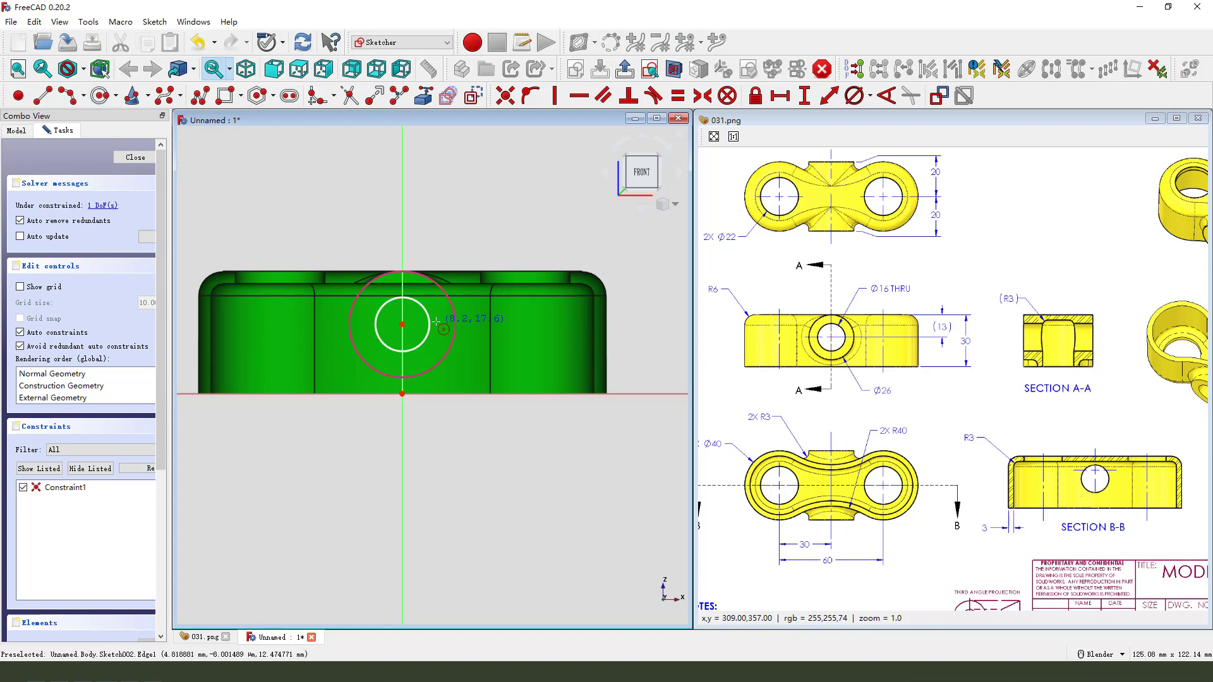
left_click(854, 95)
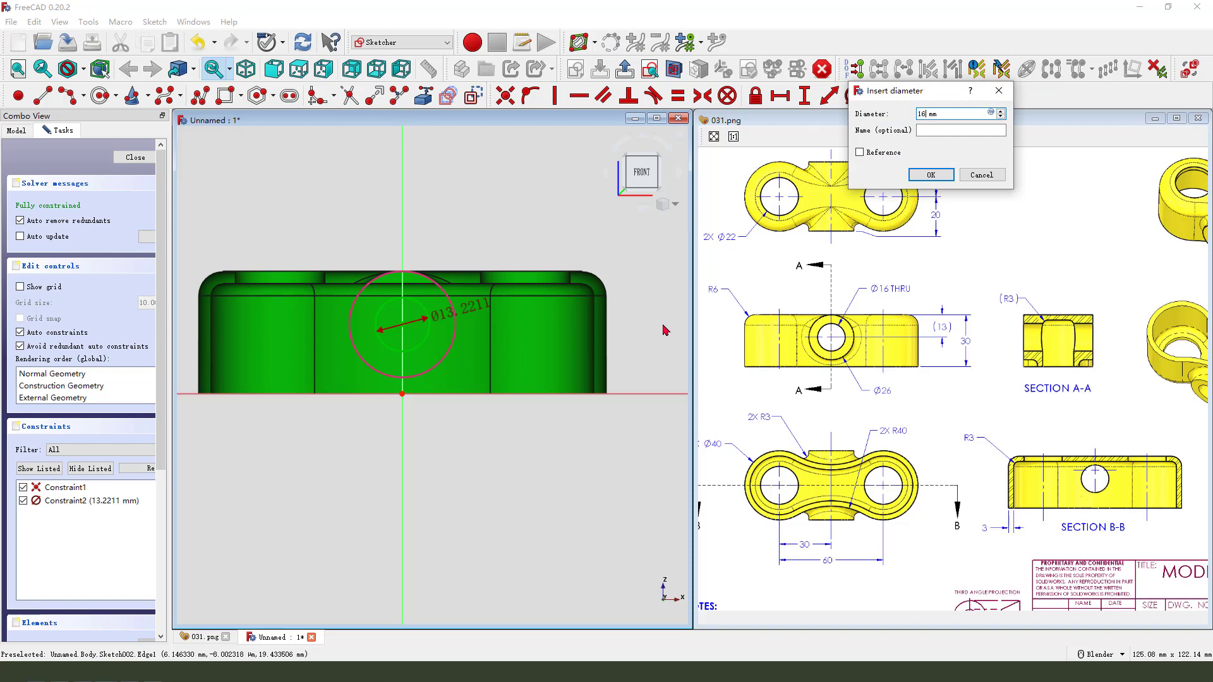
type("16")
key("Return")
left_click(624, 68)
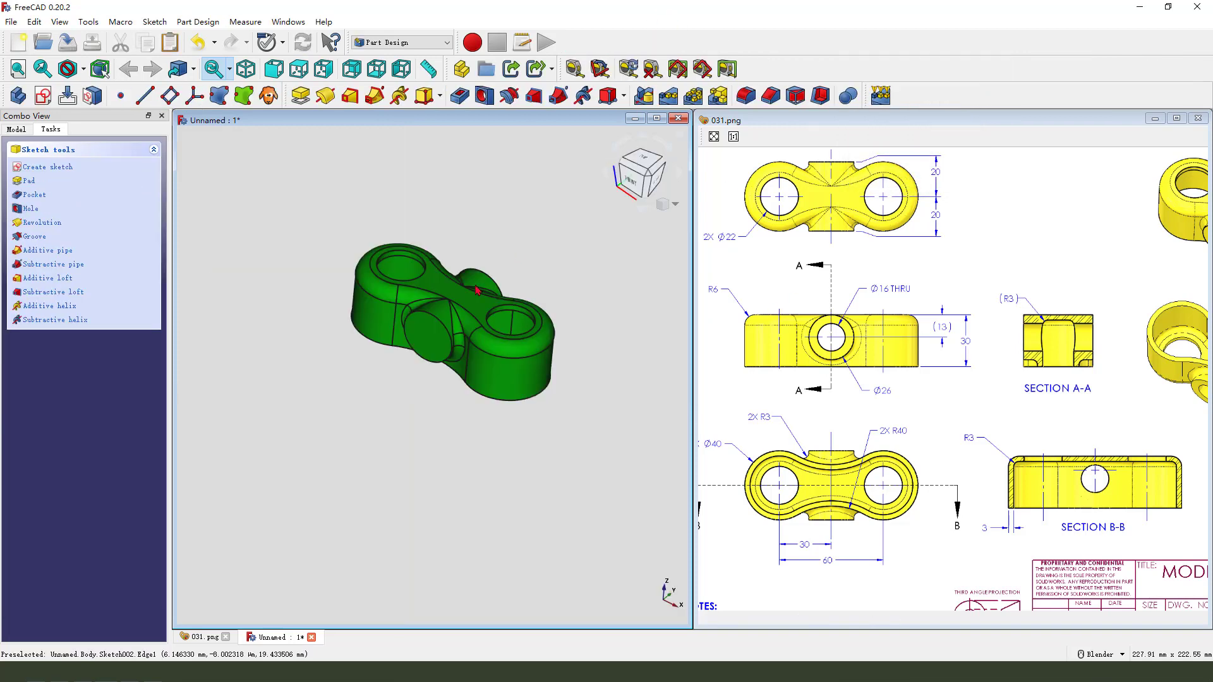
Step: Pocket the Ø16 circle Through all, symmetric to plane, boring the cross-hole
scroll(477, 290, "down", 1)
left_click(484, 96)
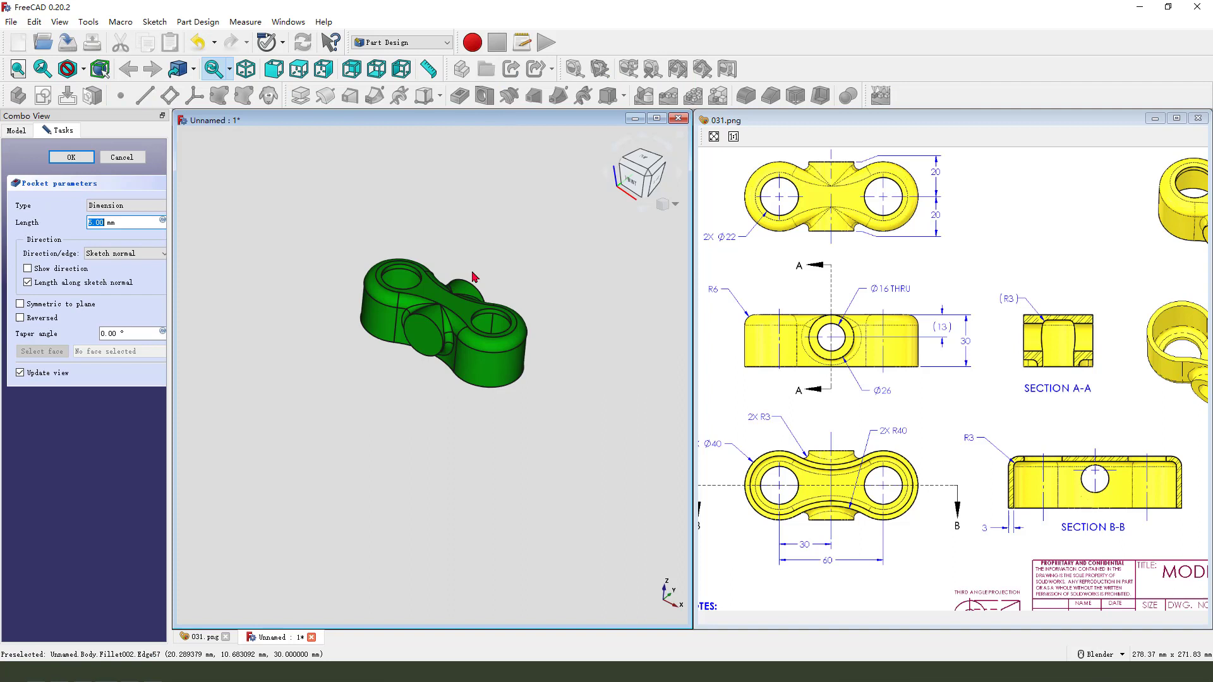
left_click(137, 207)
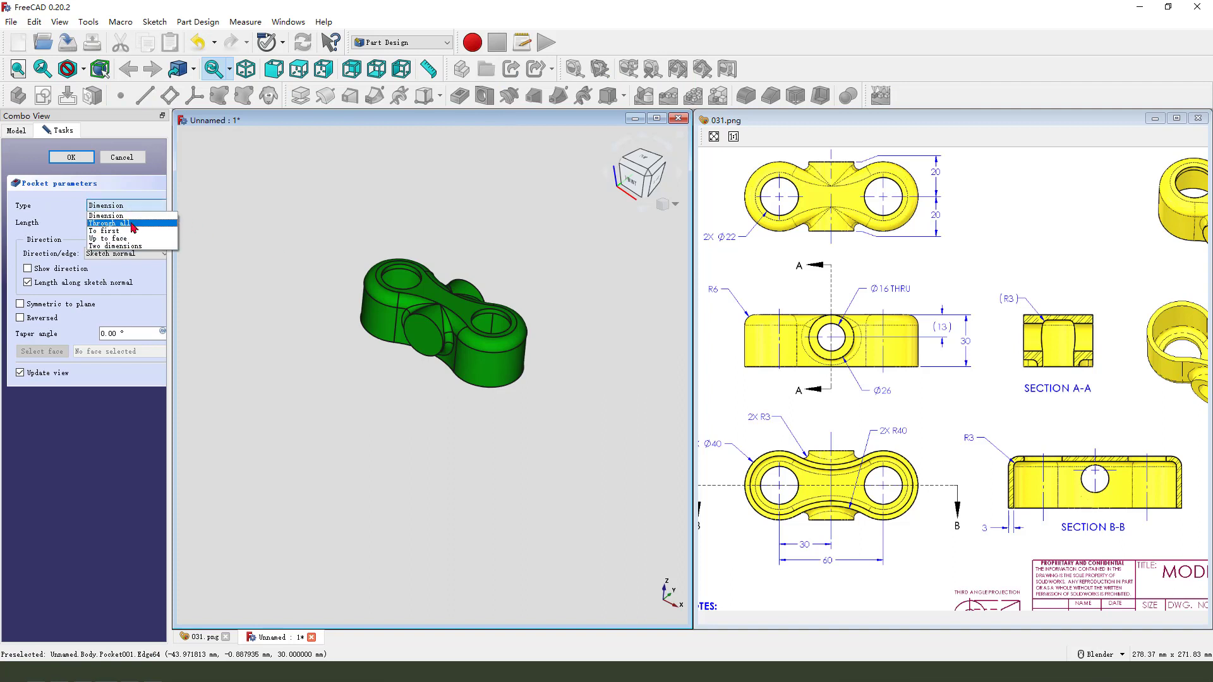
left_click(131, 224)
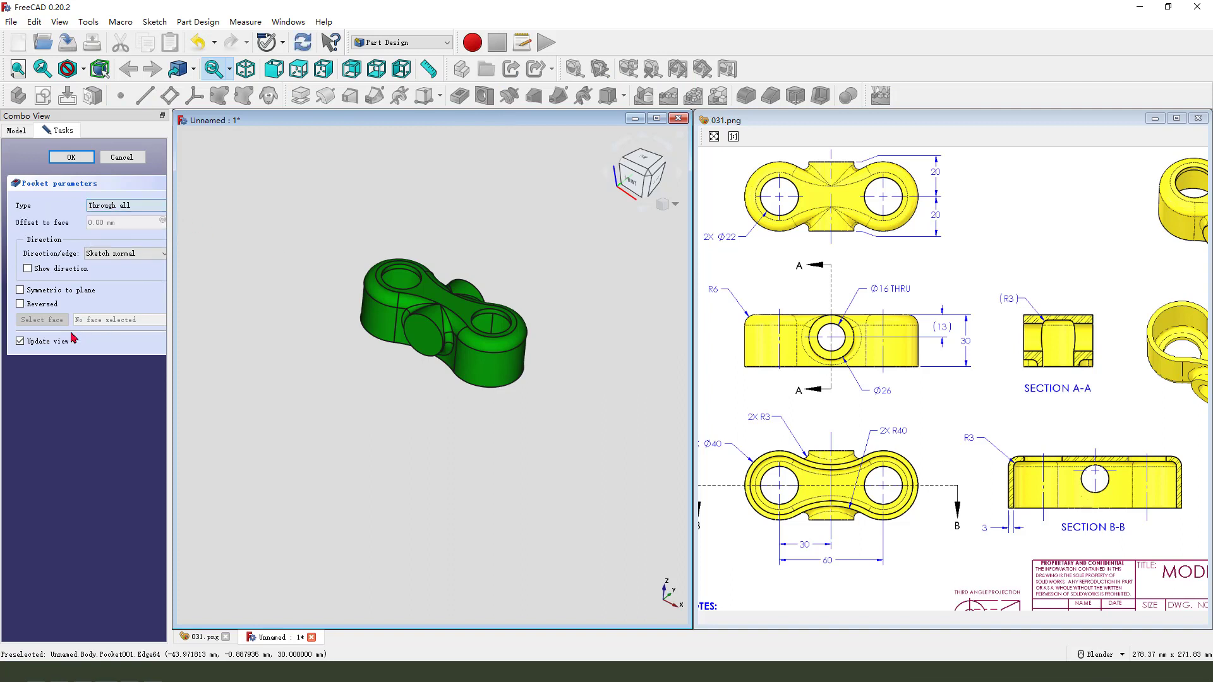
left_click(20, 290)
middle_click_drag(397, 365, 376, 392)
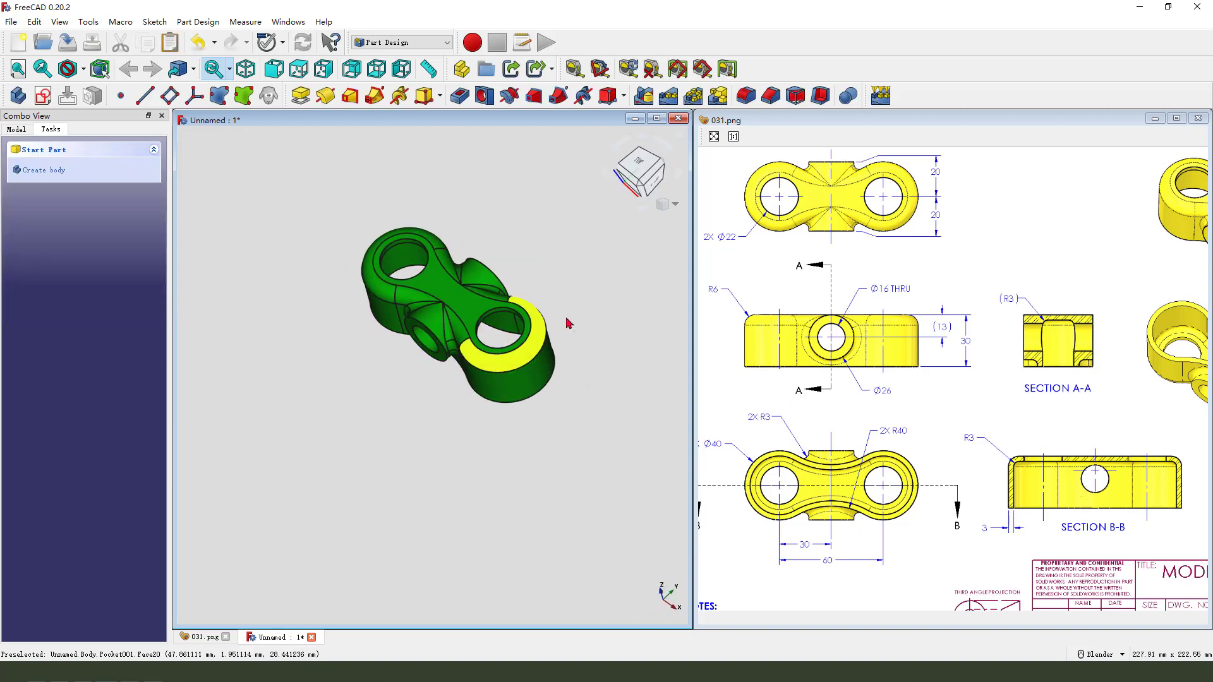
Step: Maximize the 3D view and change the Body's shape colour from green to yellow
left_click(657, 119)
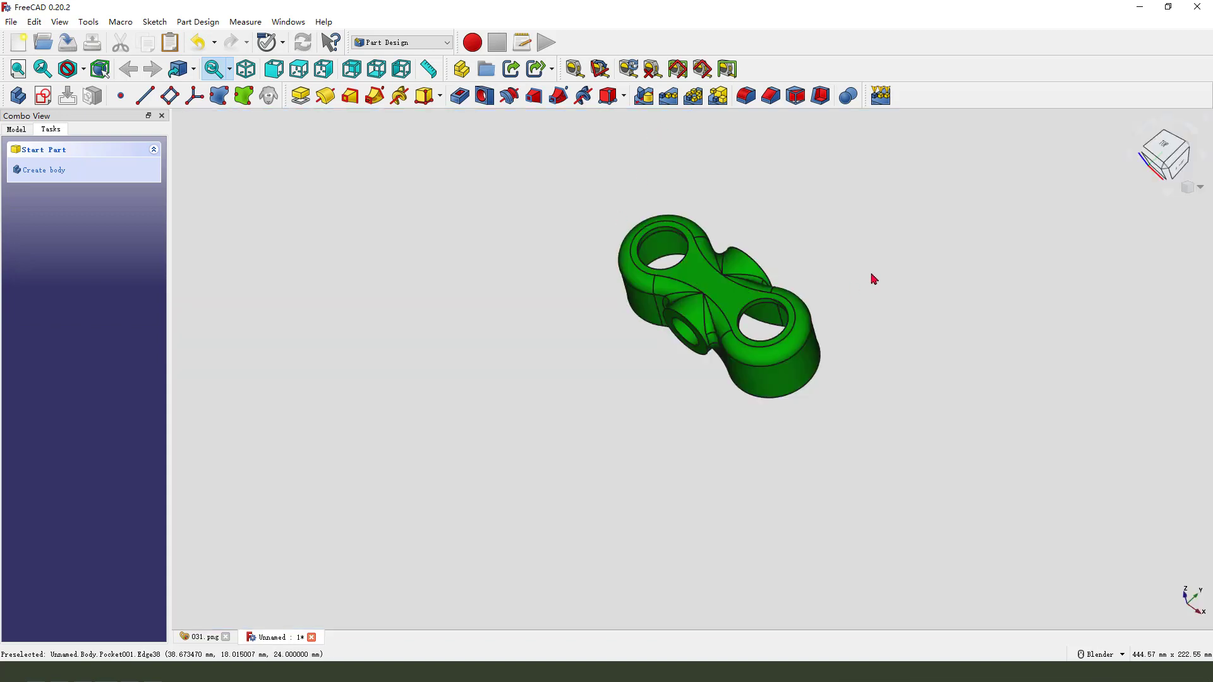
middle_click_drag(871, 276, 455, 344)
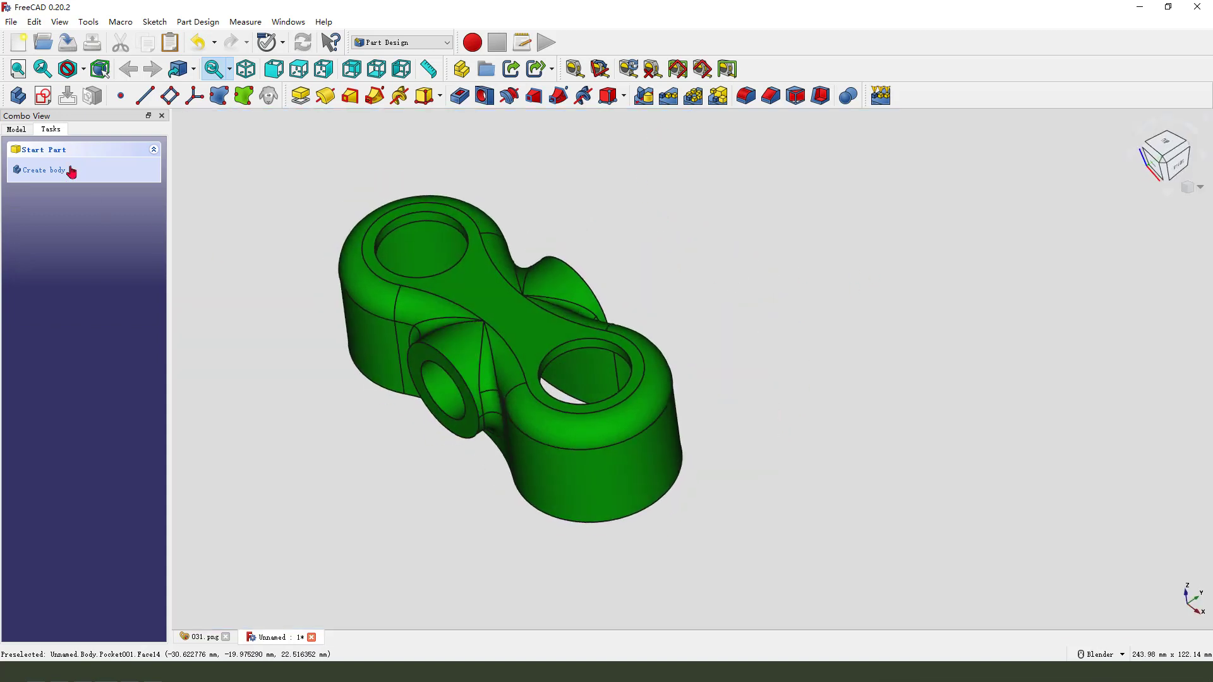
left_click(16, 129)
right_click(80, 191)
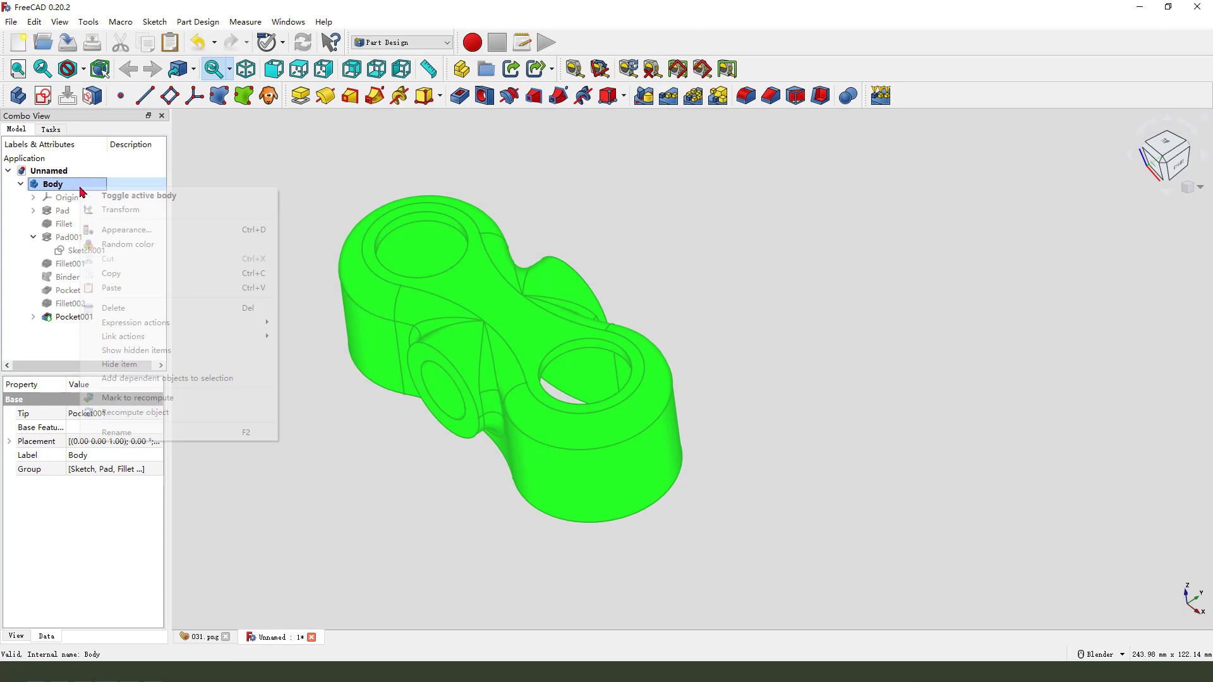
left_click(151, 235)
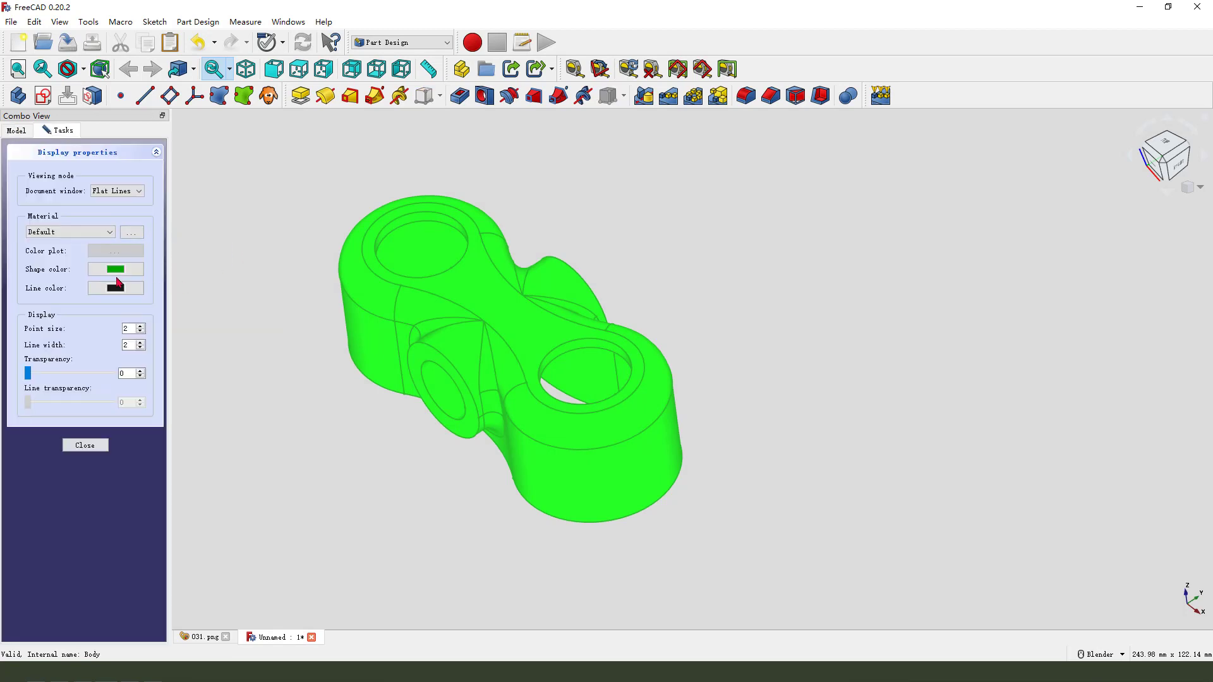
left_click(116, 269)
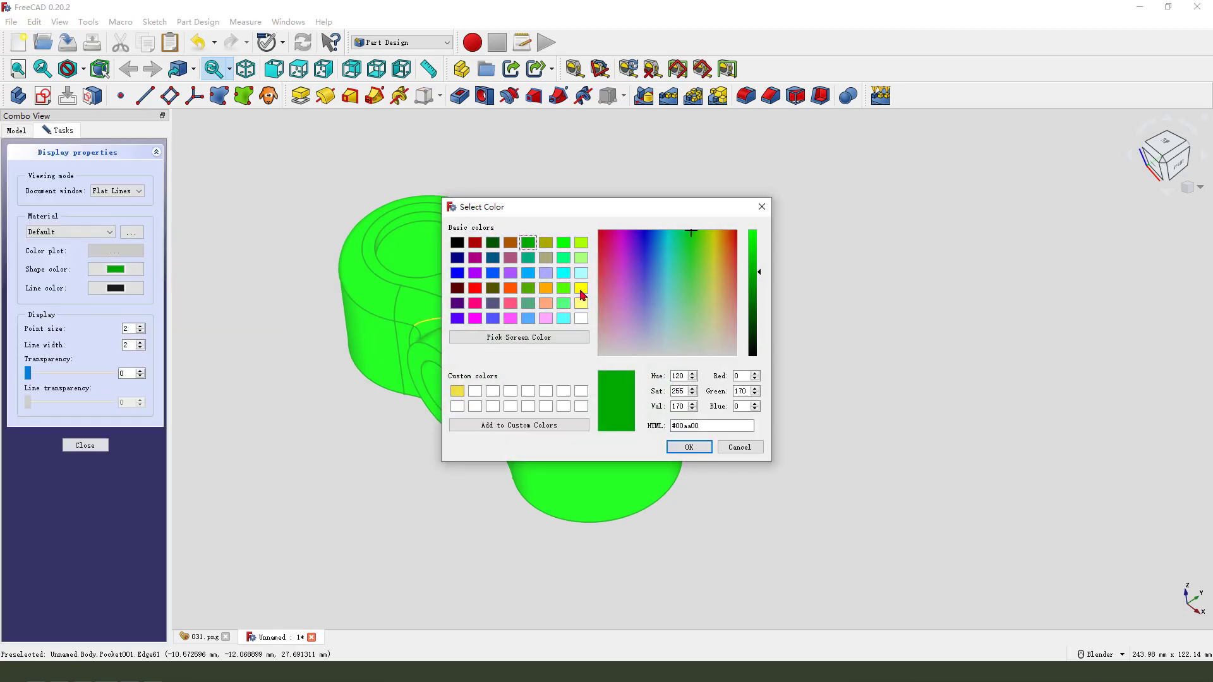
left_click(580, 288)
left_click(688, 447)
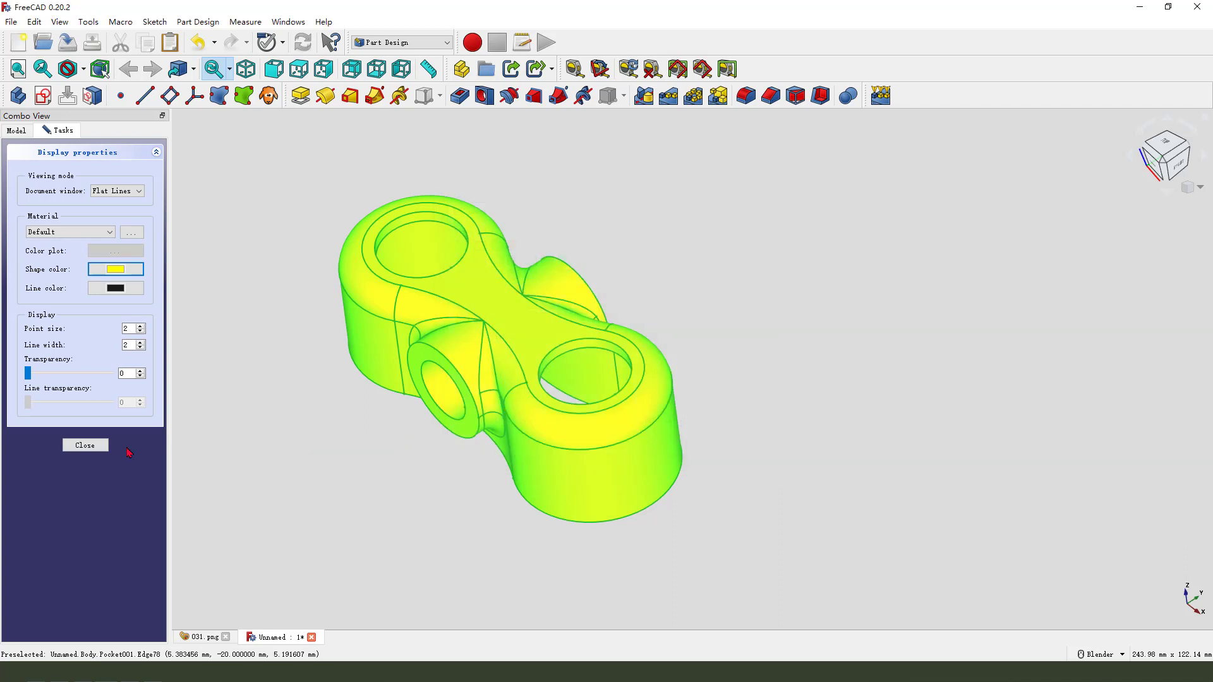
left_click(85, 445)
left_click(415, 450)
mouse_move(414, 450)
middle_mouse_down()
mouse_move(431, 436)
mouse_move(423, 442)
middle_mouse_up()
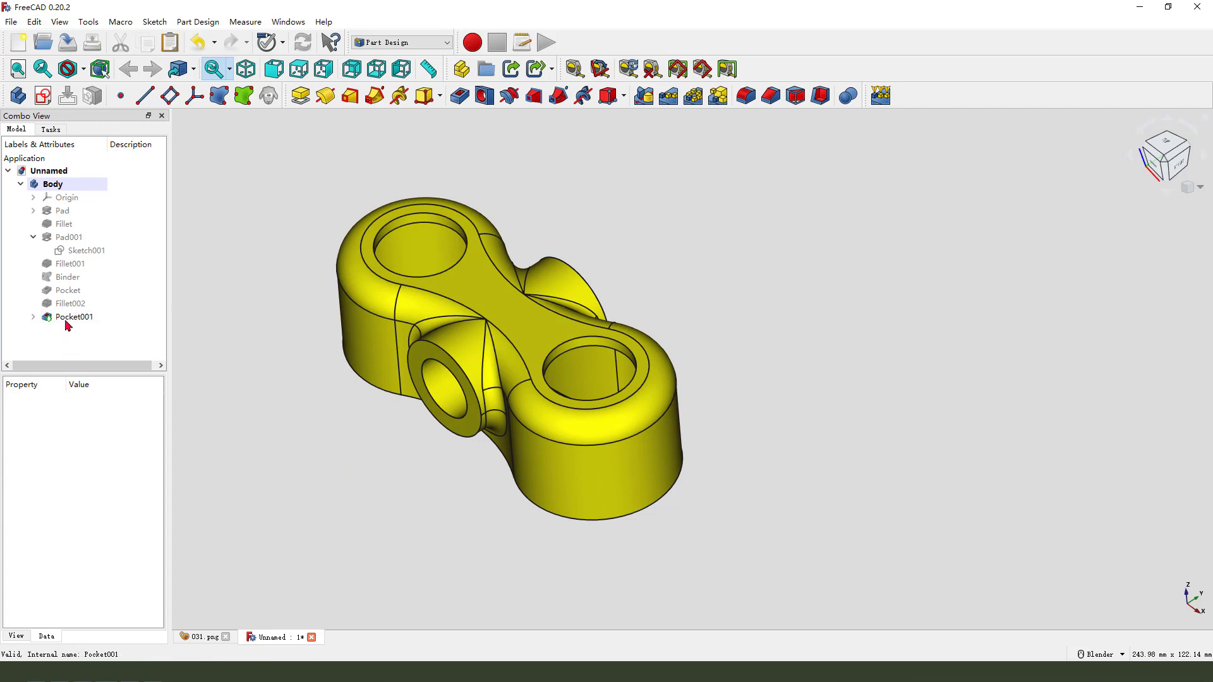
Step: Start per-face colouring on Pocket001 and pick the visible top fillet faces
left_click_drag(32, 325, 108, 327)
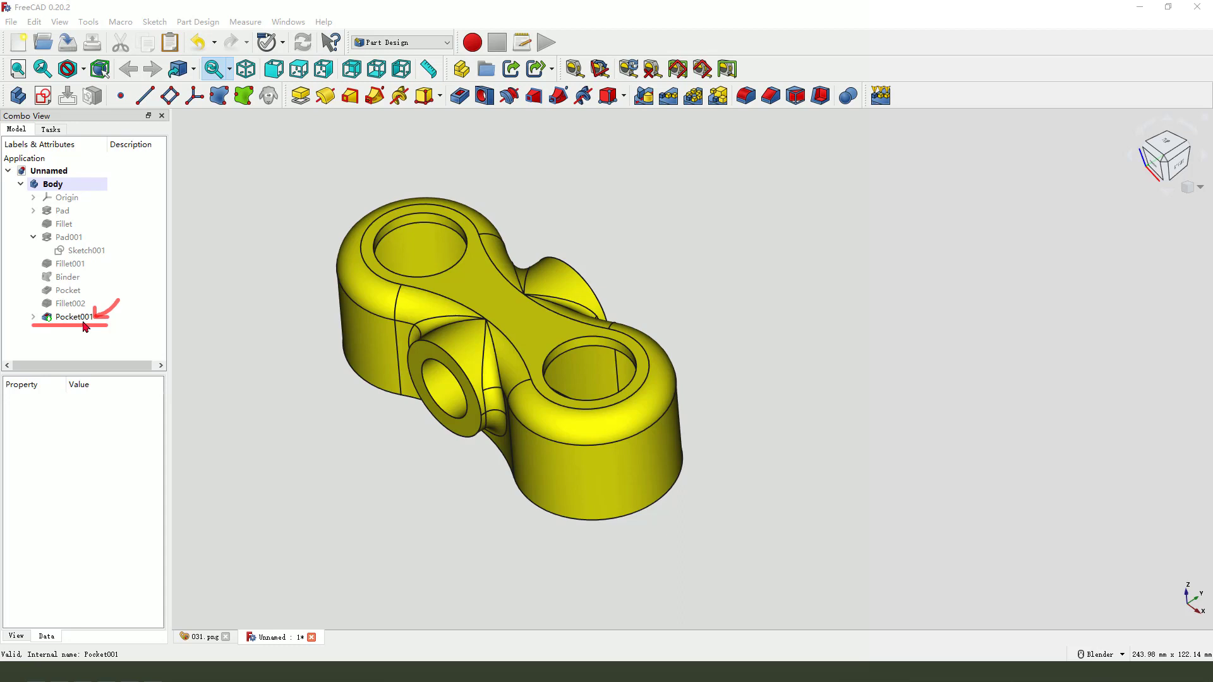
key("Escape")
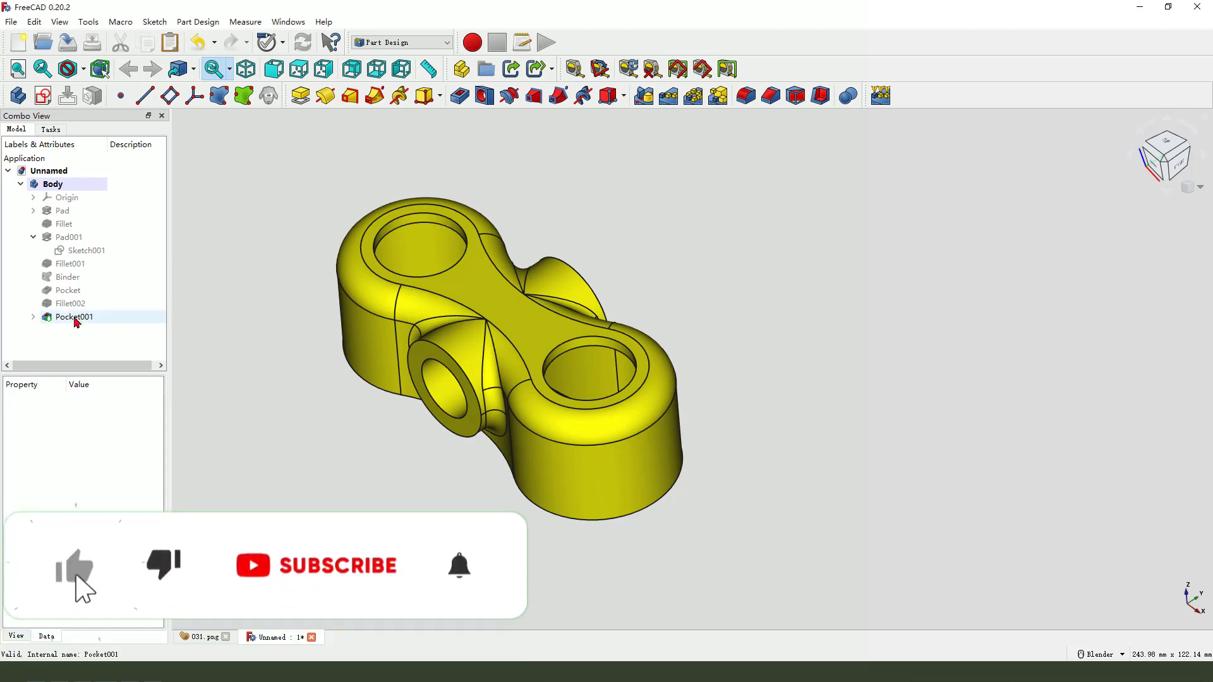
left_click(76, 321)
right_click(74, 319)
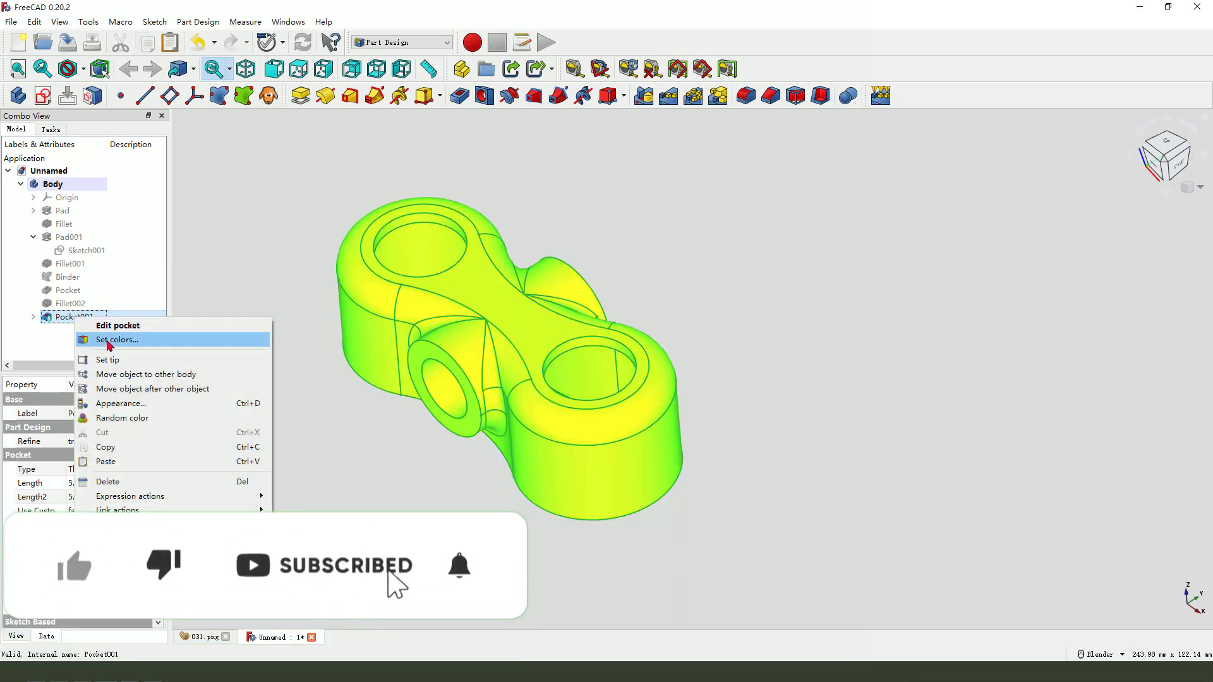
left_click(108, 342)
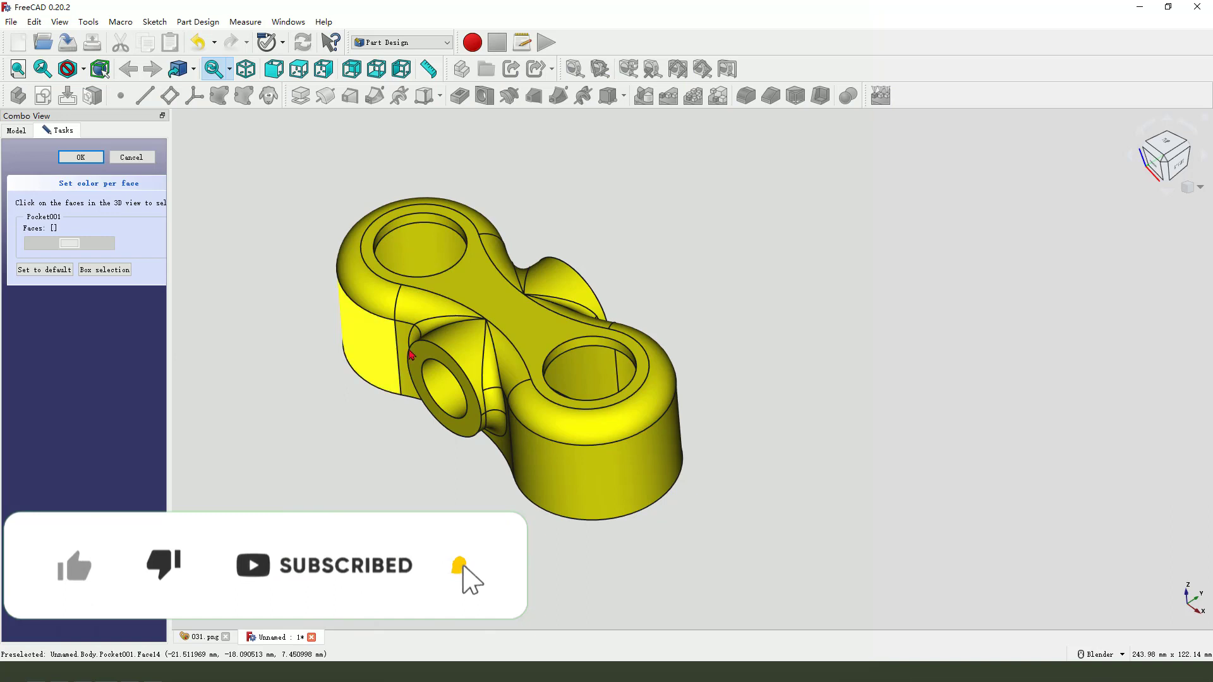
left_click(370, 295)
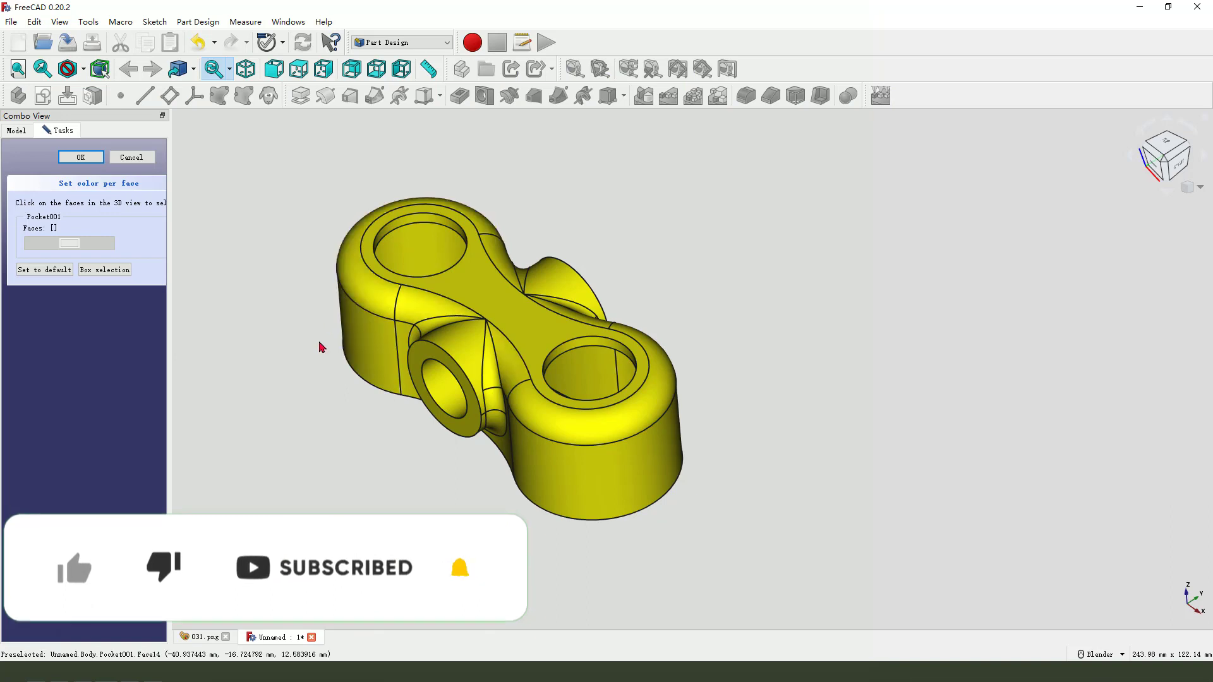
left_click(408, 302)
left_click(470, 332)
left_click(495, 379)
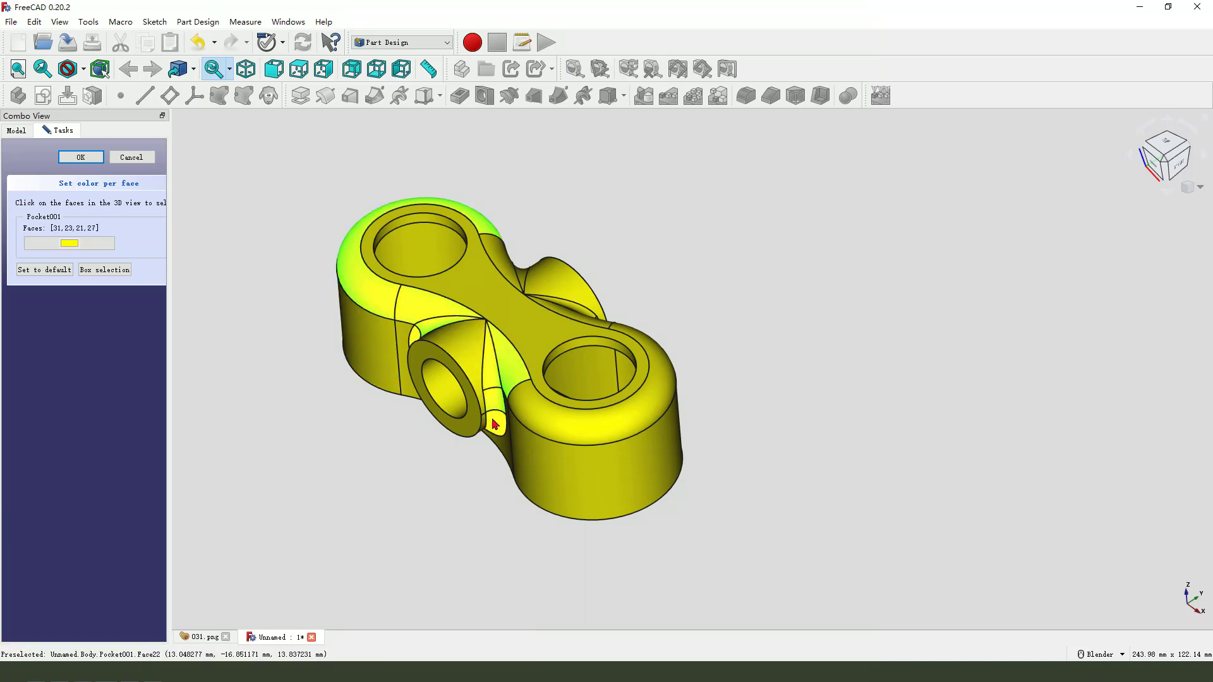
left_click(495, 425)
left_click(534, 420)
Step: Add the remaining fillet faces around the cross boss and both hole rims
middle_click_drag(533, 420, 419, 392)
left_click(427, 319)
left_click(444, 369)
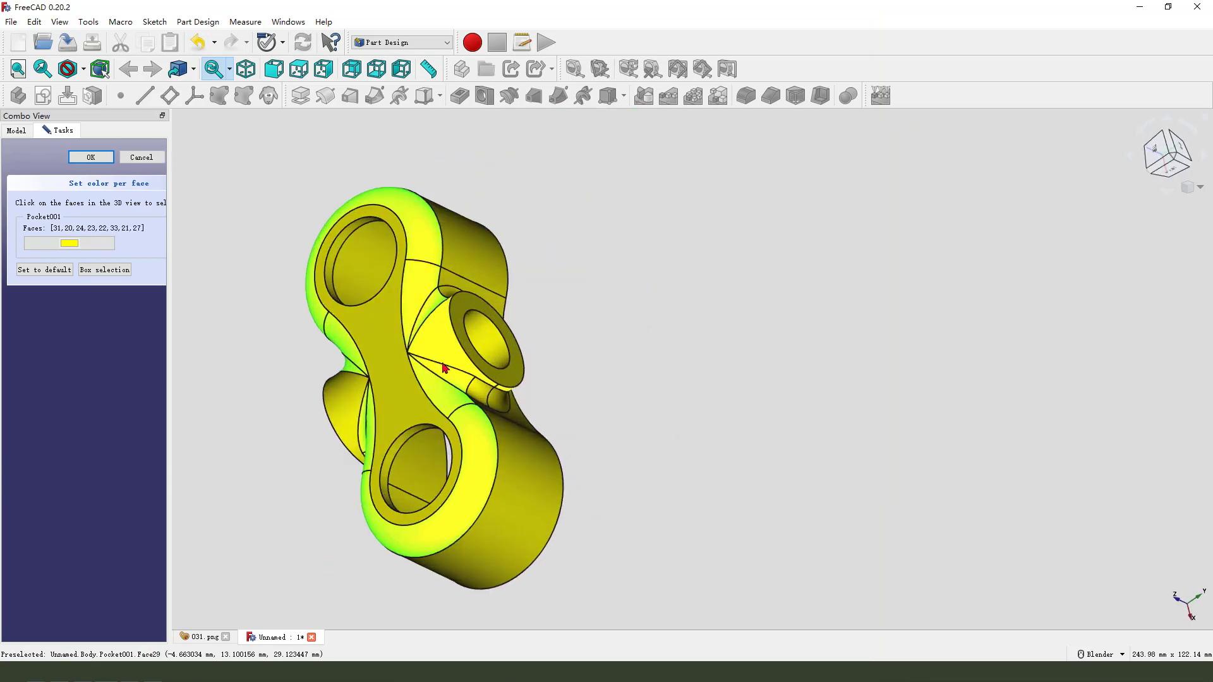
left_click(444, 369)
left_click(453, 381)
middle_click_drag(527, 415, 402, 544)
left_click(383, 363)
left_click(400, 378)
scroll(351, 485, "up", 2)
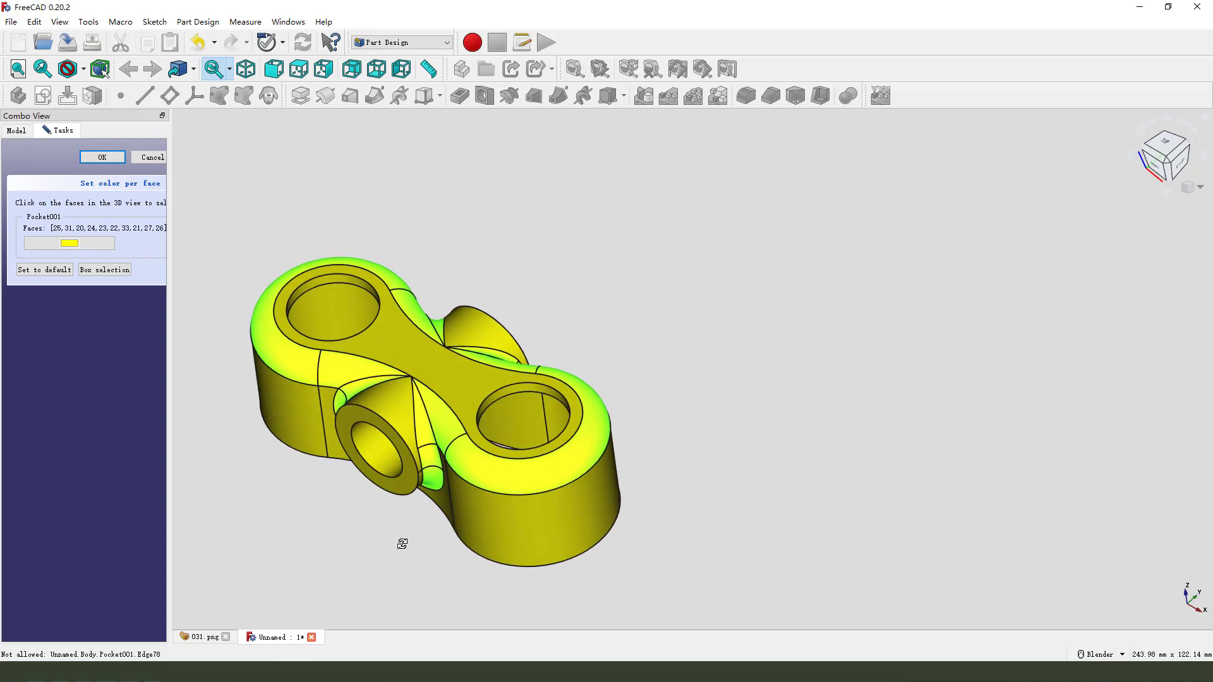
left_click(504, 399)
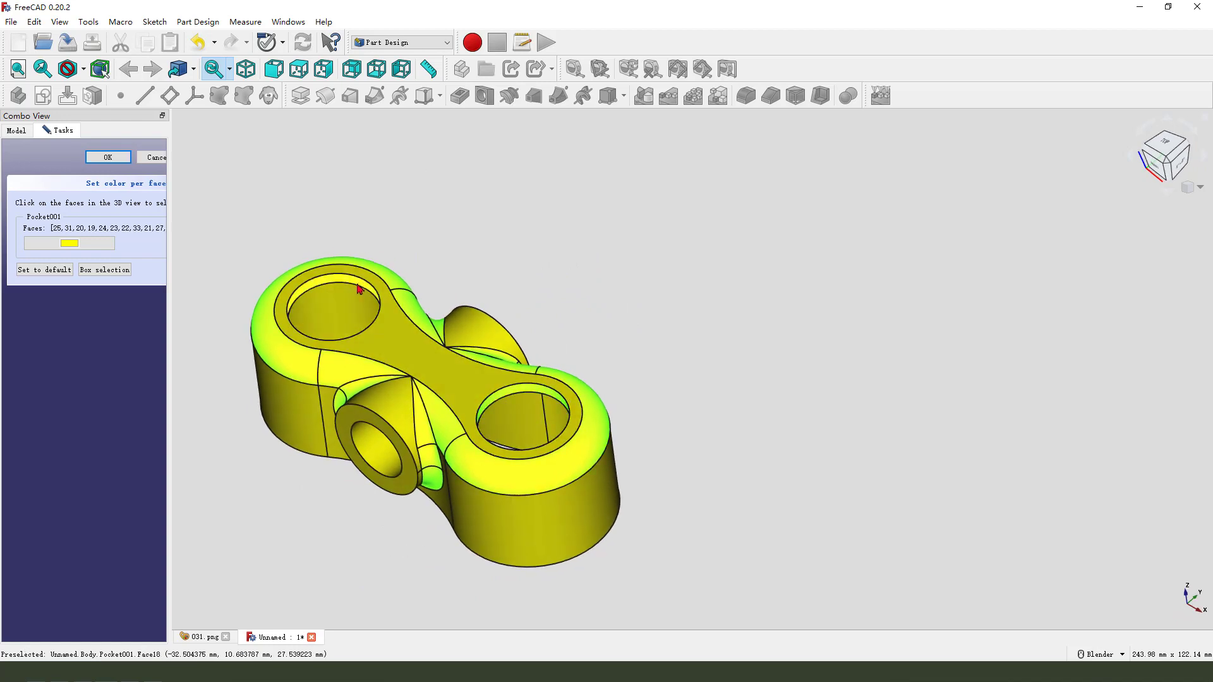
left_click(360, 282)
Step: Colour the picked fillet faces red and apply the per-face colouring
left_click(70, 244)
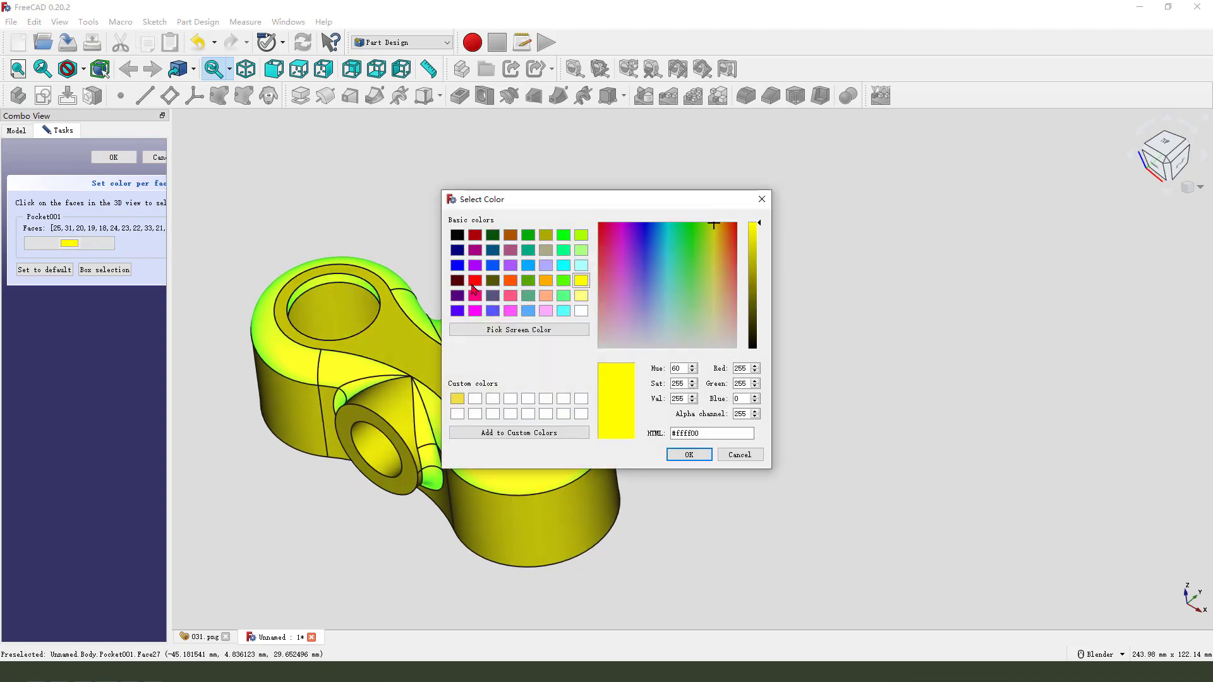
left_click(472, 283)
left_click(689, 455)
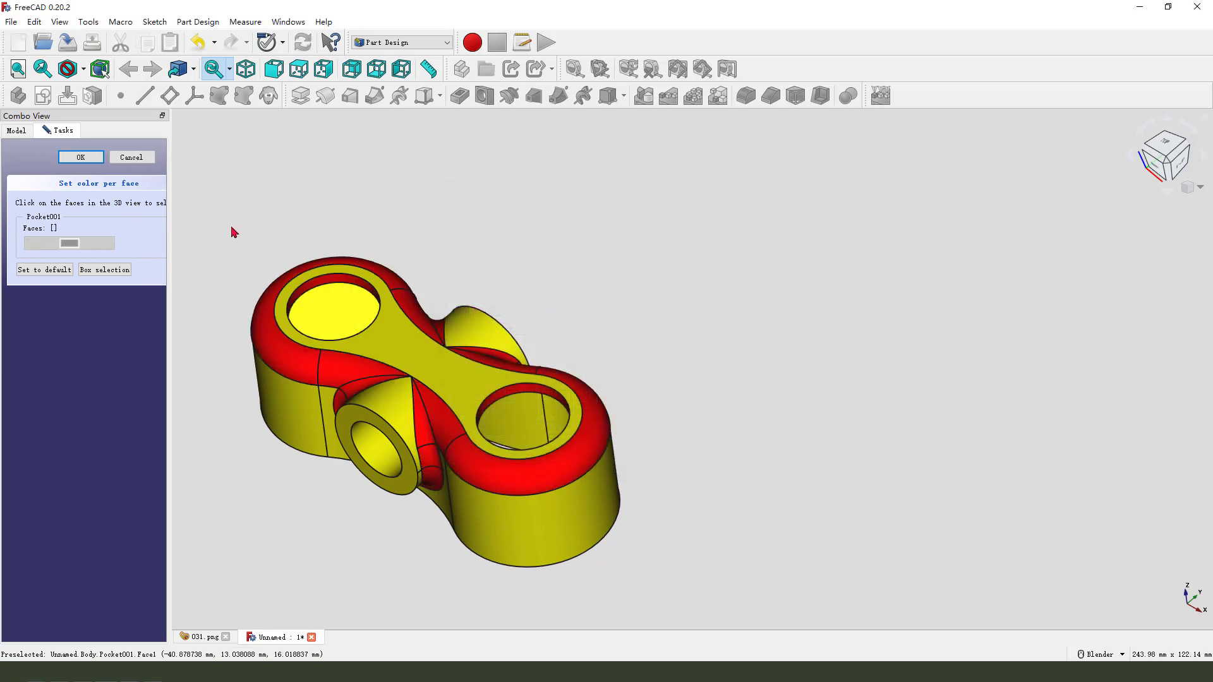
left_click(81, 157)
middle_click_drag(553, 298, 444, 503)
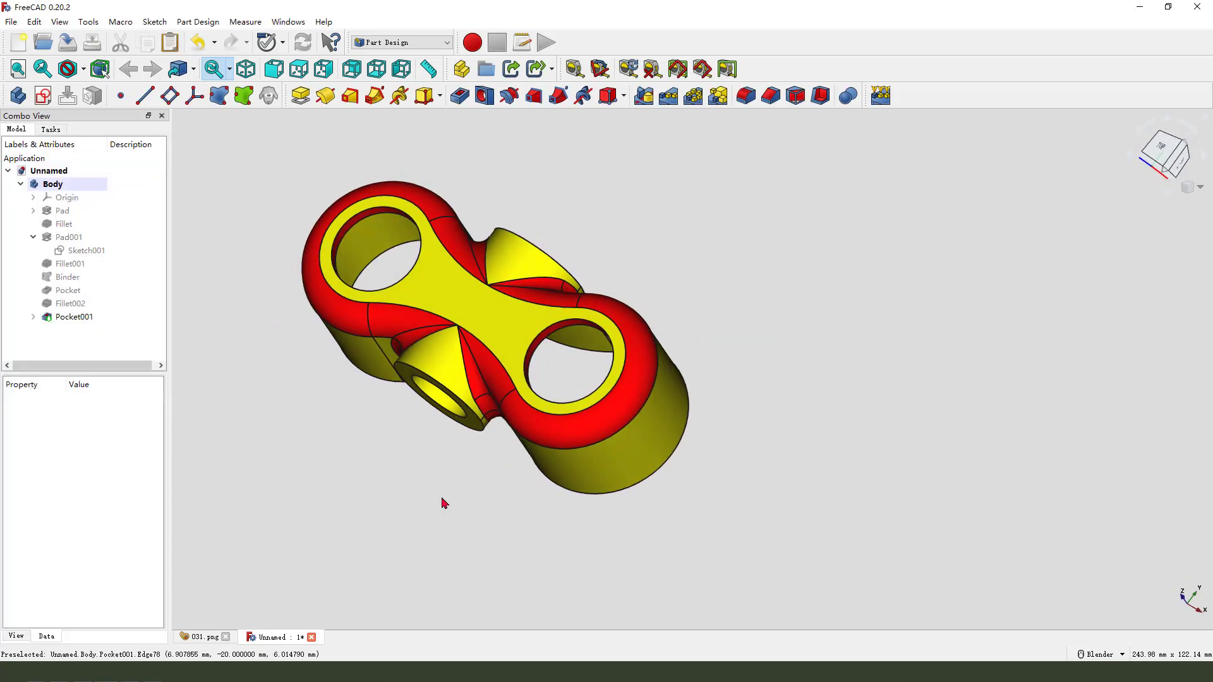
scroll(450, 478, "down", 3)
scroll(666, 449, "up", 2)
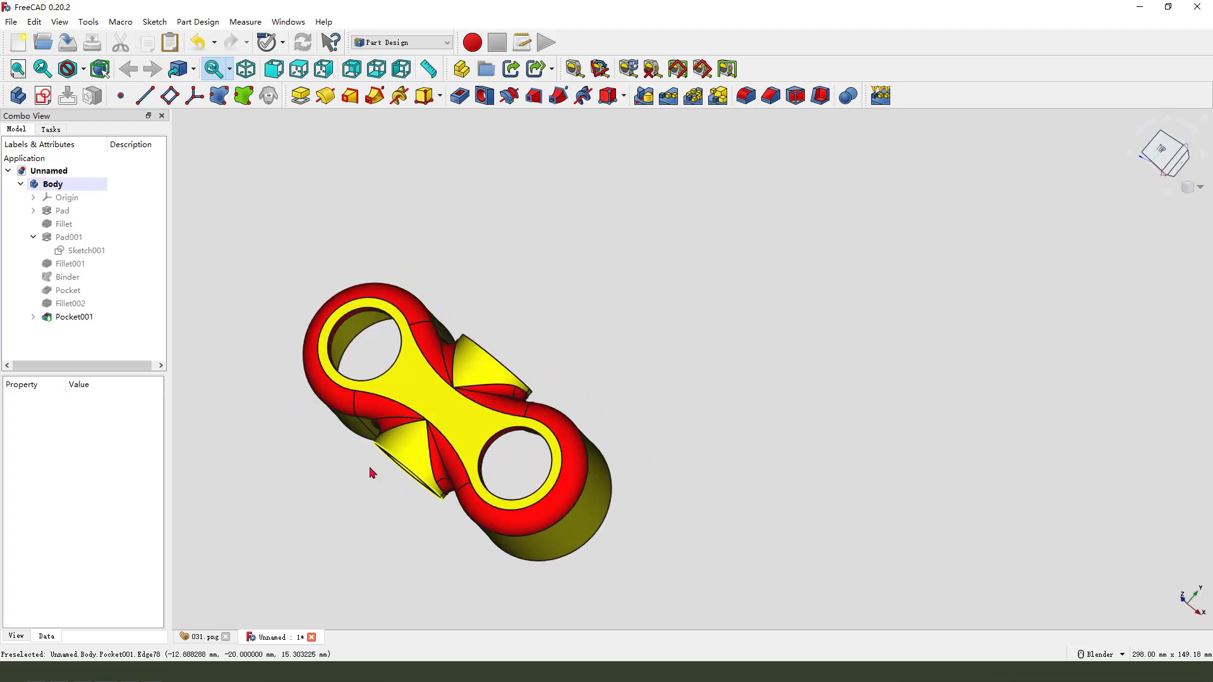
scroll(438, 495, "up", 2)
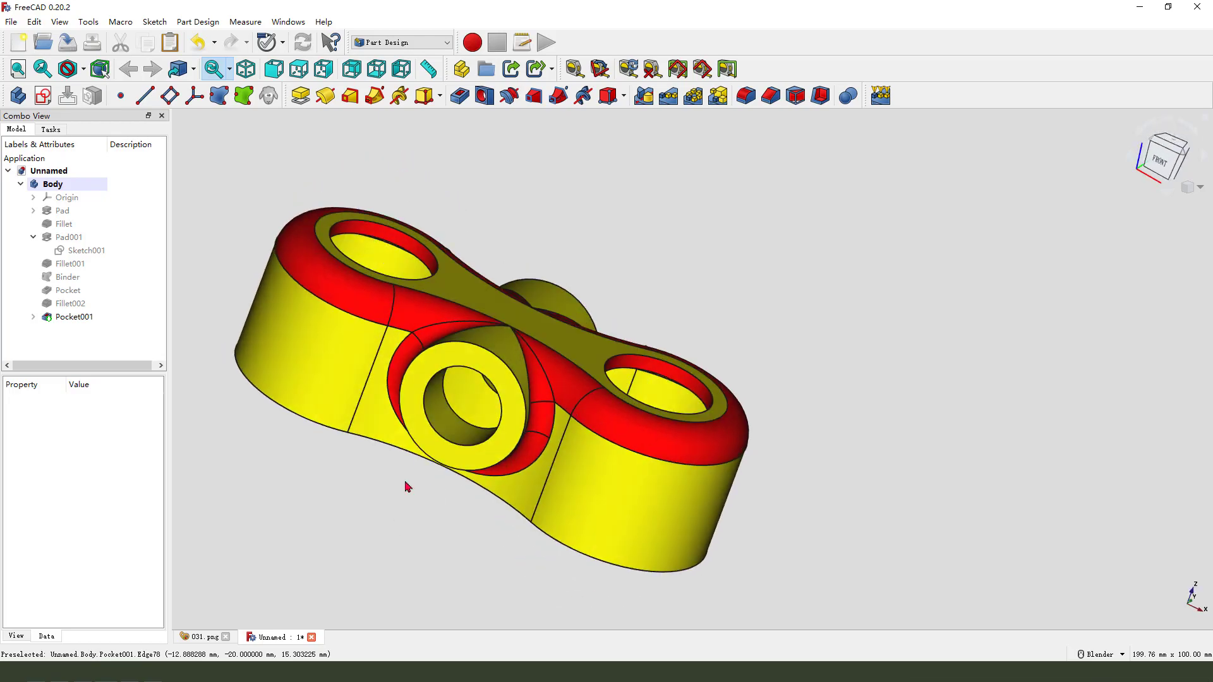